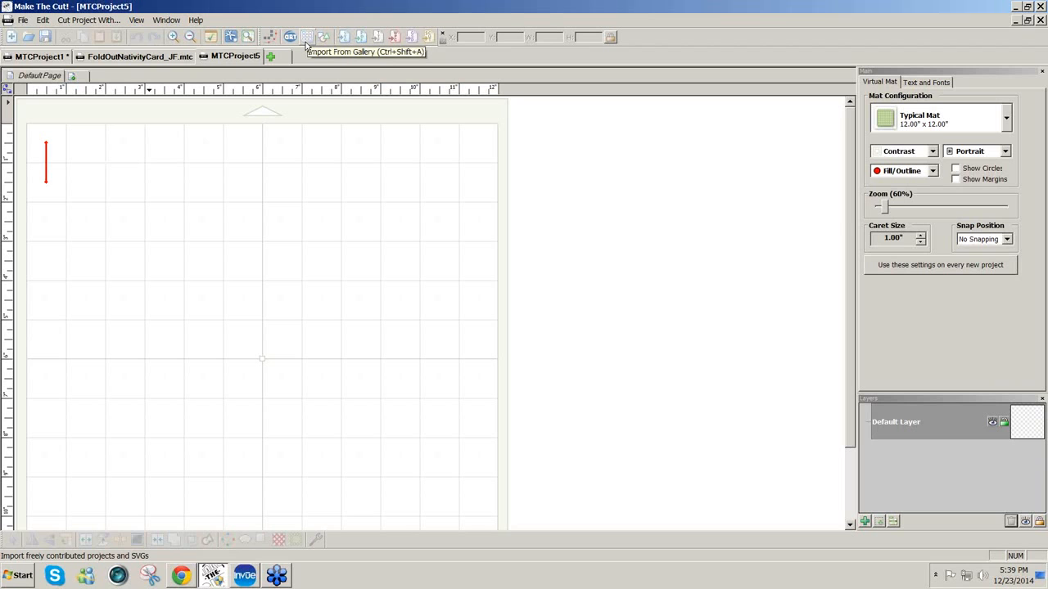
- Open the online gallery and run a new search across all categories, sorted by date descending
left_click(307, 40)
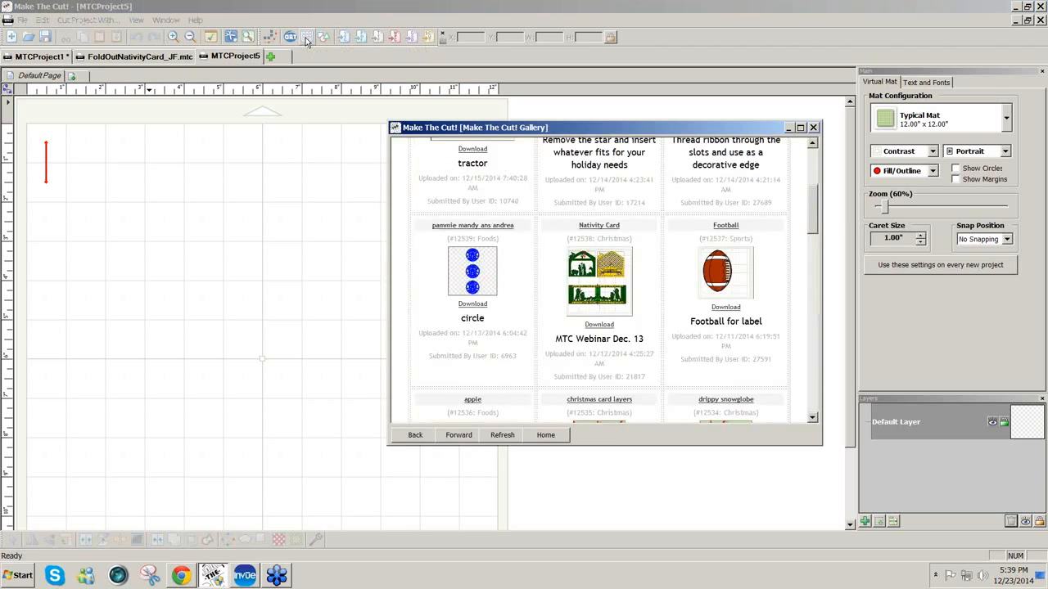
left_click_drag(812, 214, 814, 178)
left_click(588, 210)
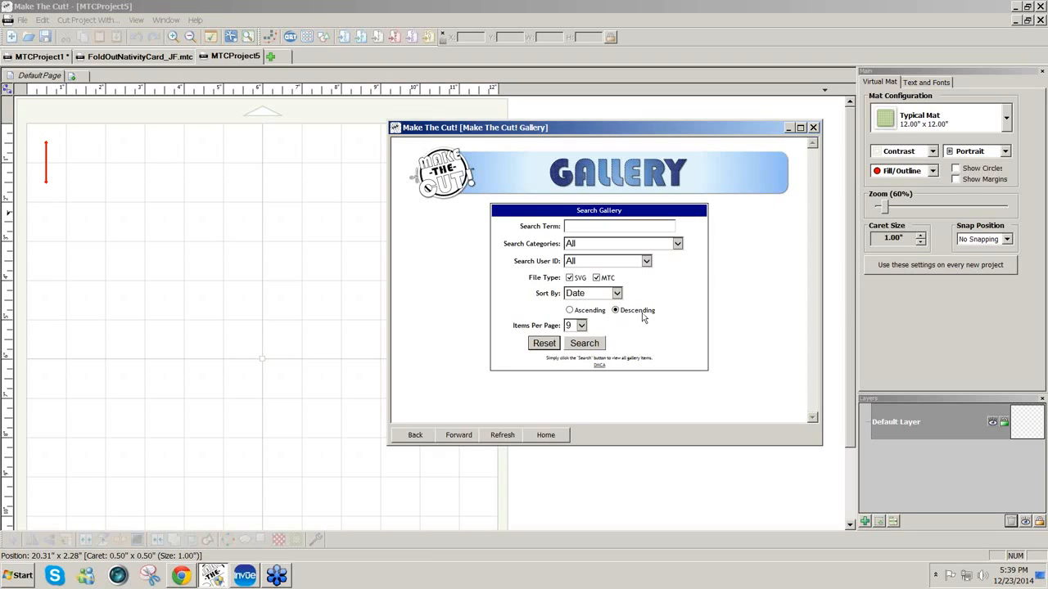
left_click(595, 345)
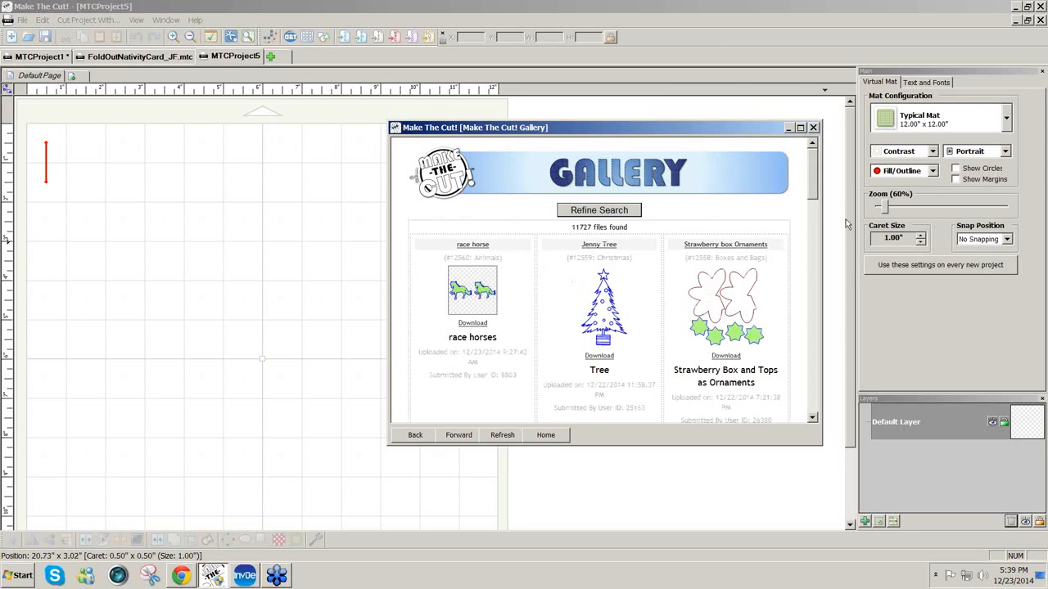
- Import the Chinese Takeout Box from the second page of gallery results and close the gallery
left_click_drag(812, 193, 805, 276)
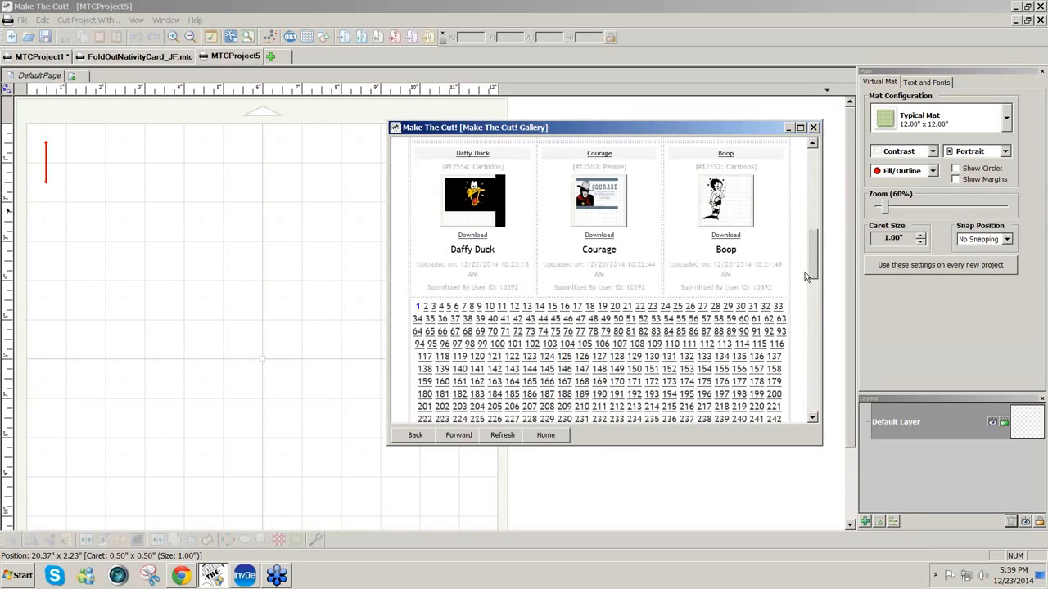
left_click(427, 308)
mouse_move(809, 204)
left_mouse_down()
mouse_move(809, 218)
mouse_move(813, 199)
left_mouse_up()
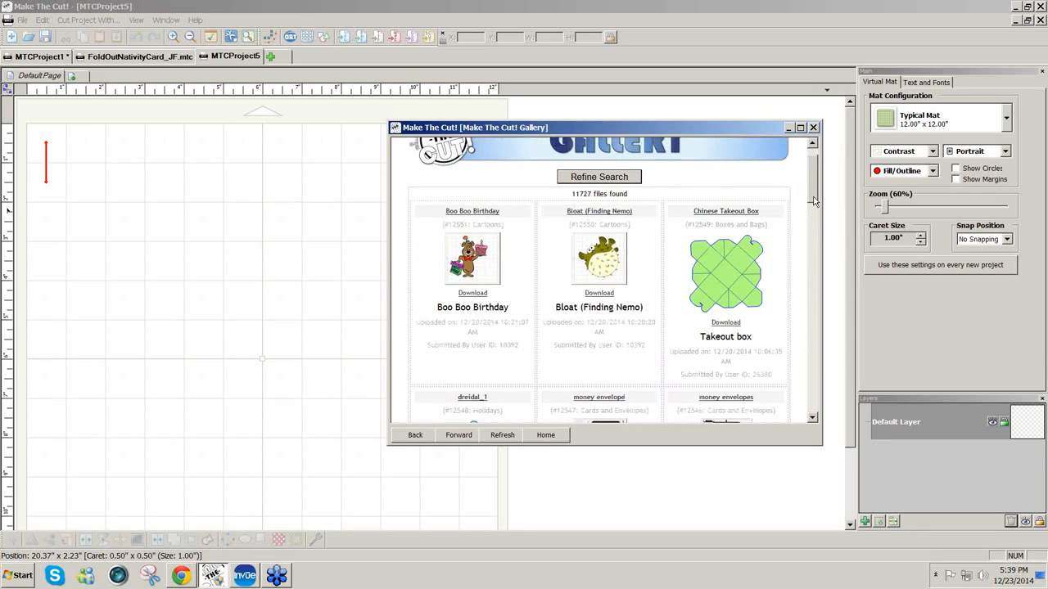
left_click(728, 325)
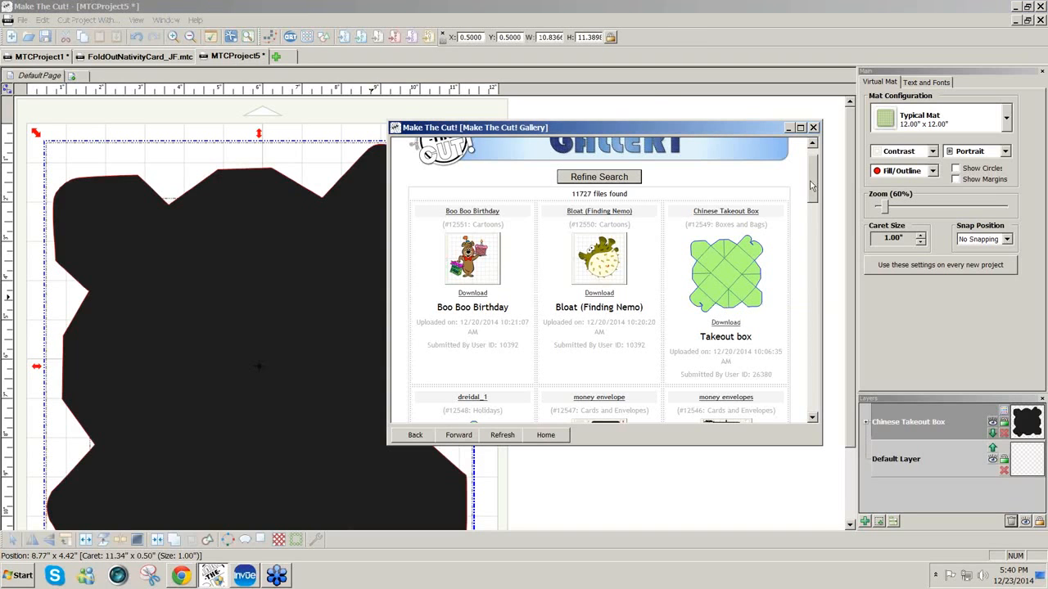
left_click(813, 127)
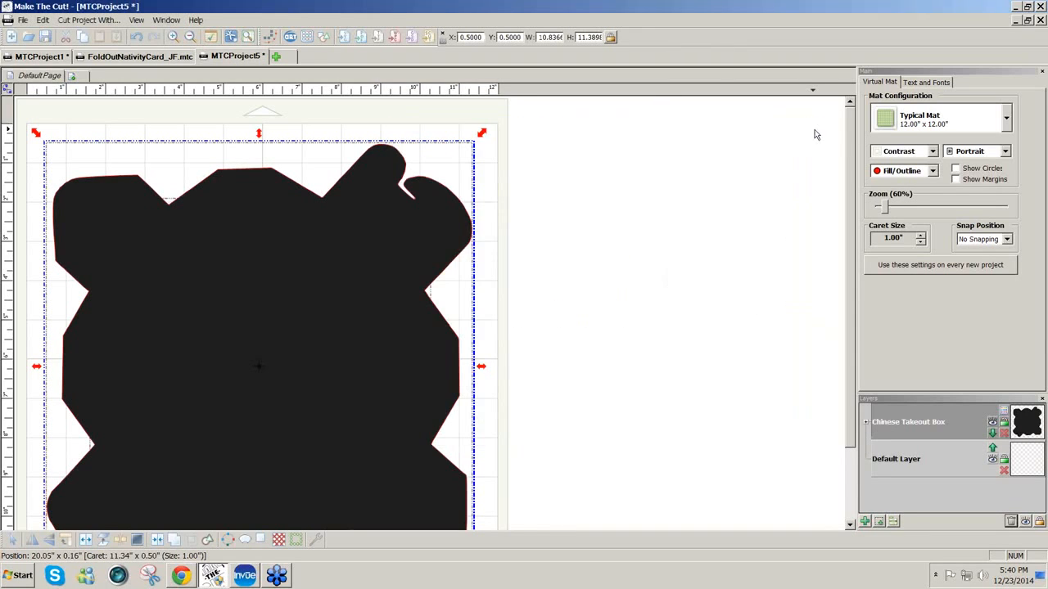
- Change the virtual mat's color theme to Green
left_click(933, 152)
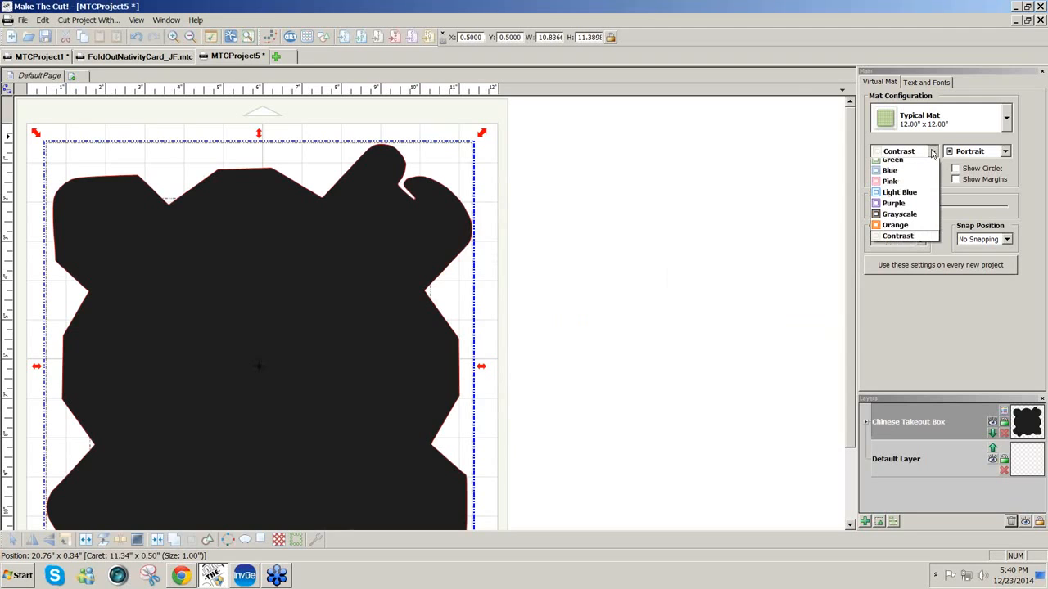
left_click(891, 165)
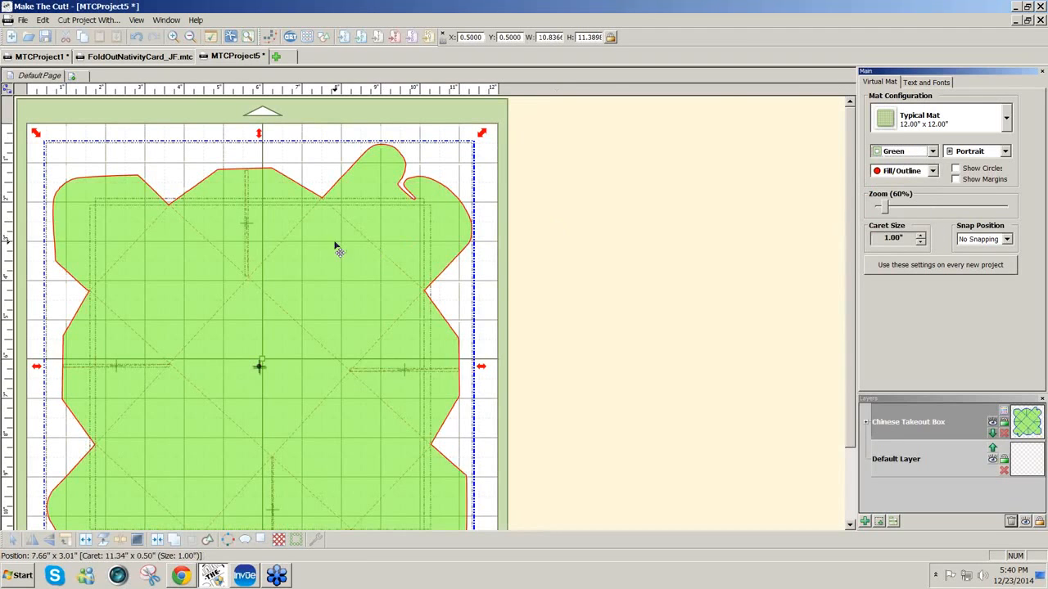
scroll(848, 217, "down", 3)
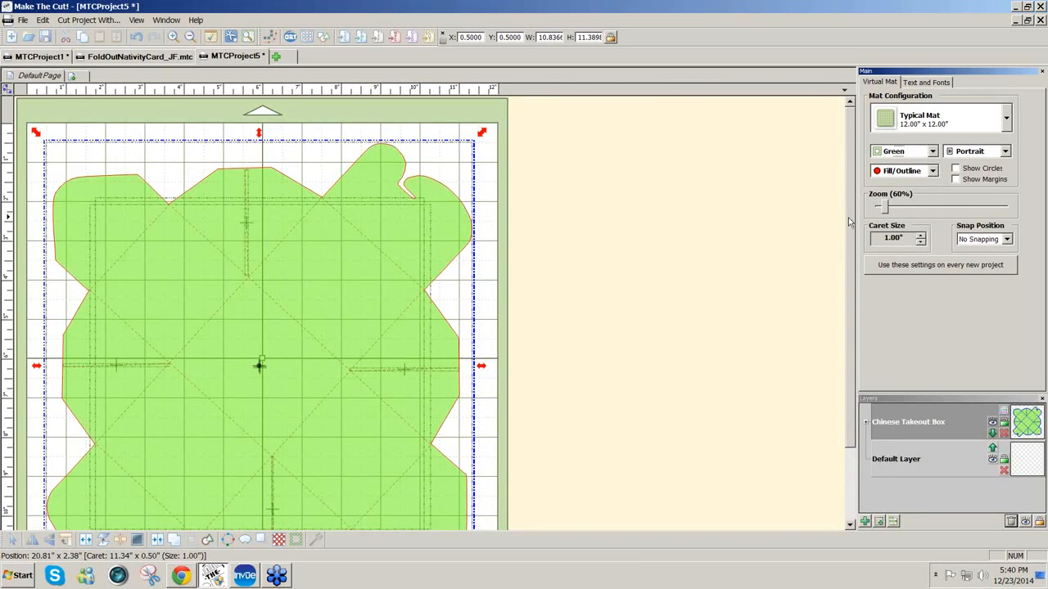
scroll(851, 255, "down", 2)
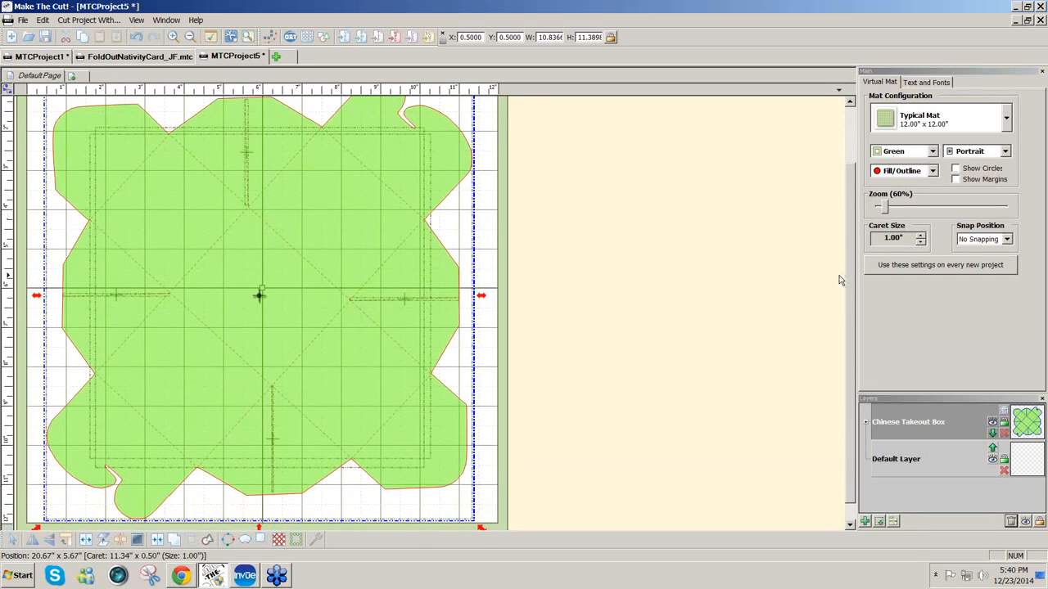
- Select the takeout box shape on the mat and recolor its layer red
left_click(667, 273)
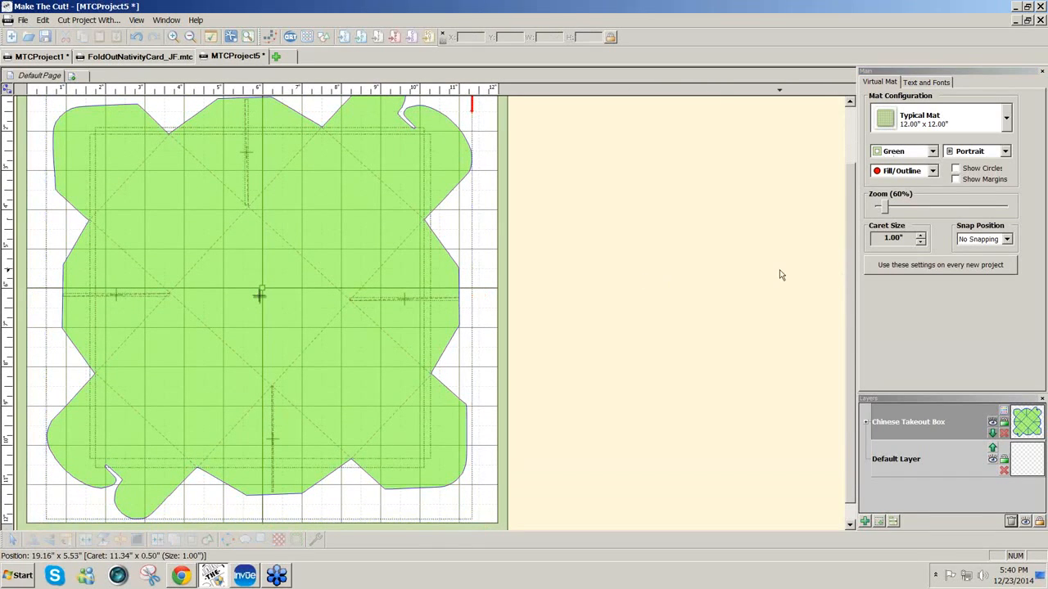
scroll(849, 283, "up", 2)
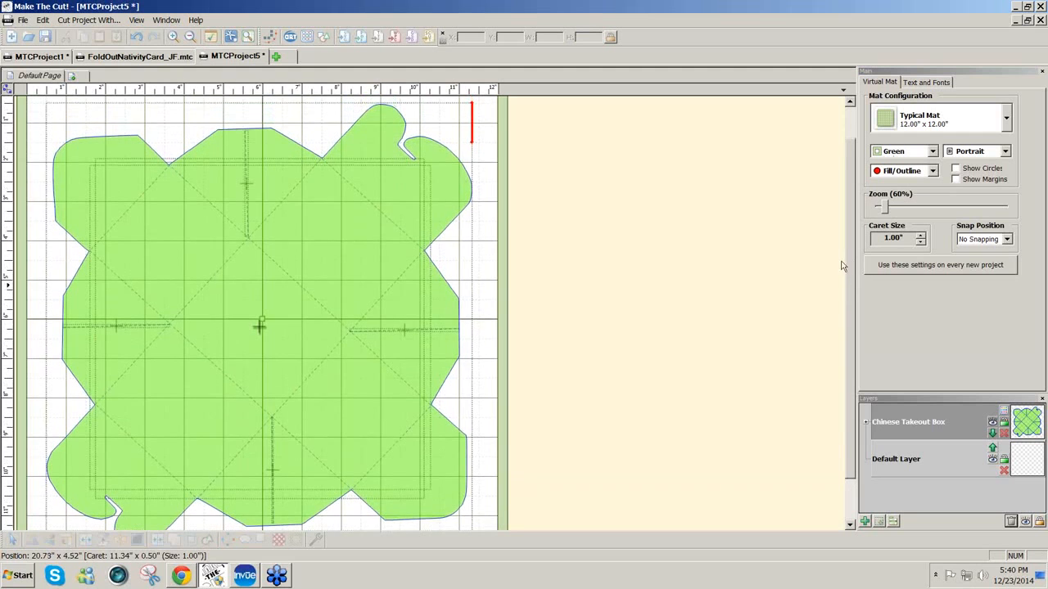
left_click(469, 199)
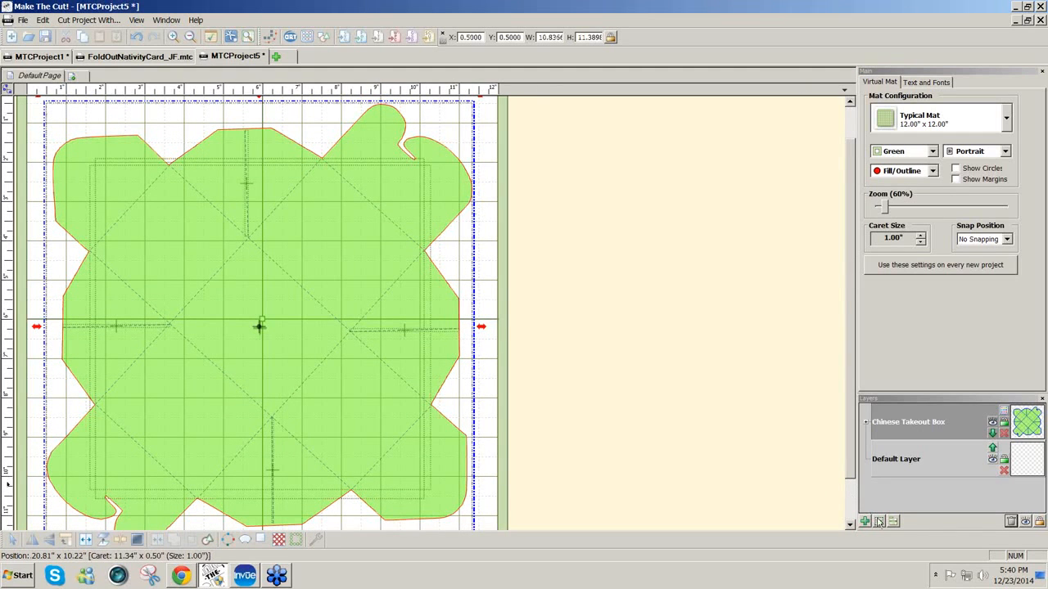
left_click(1004, 411)
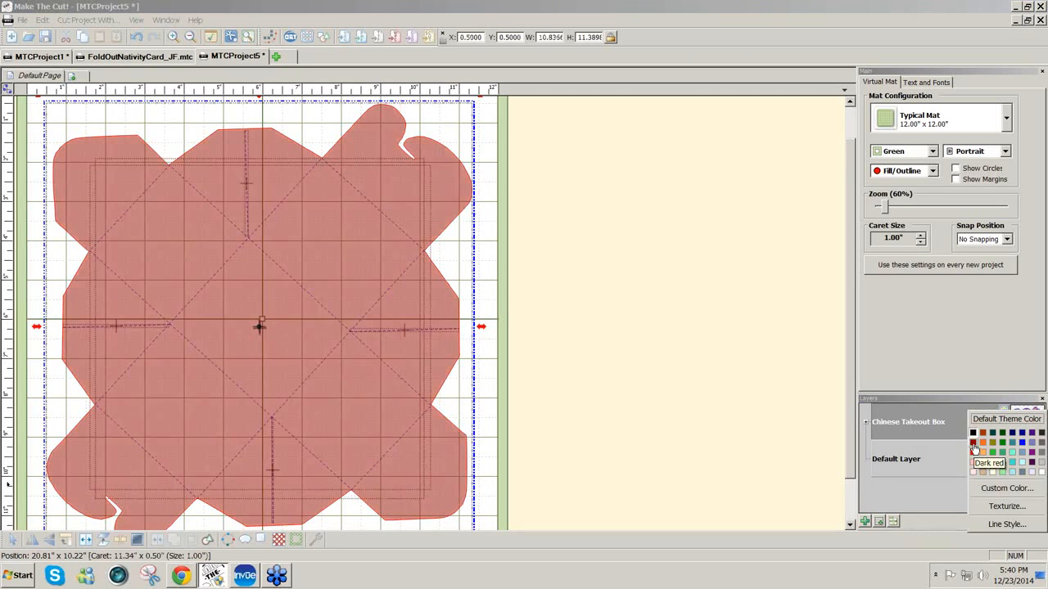
left_click(973, 453)
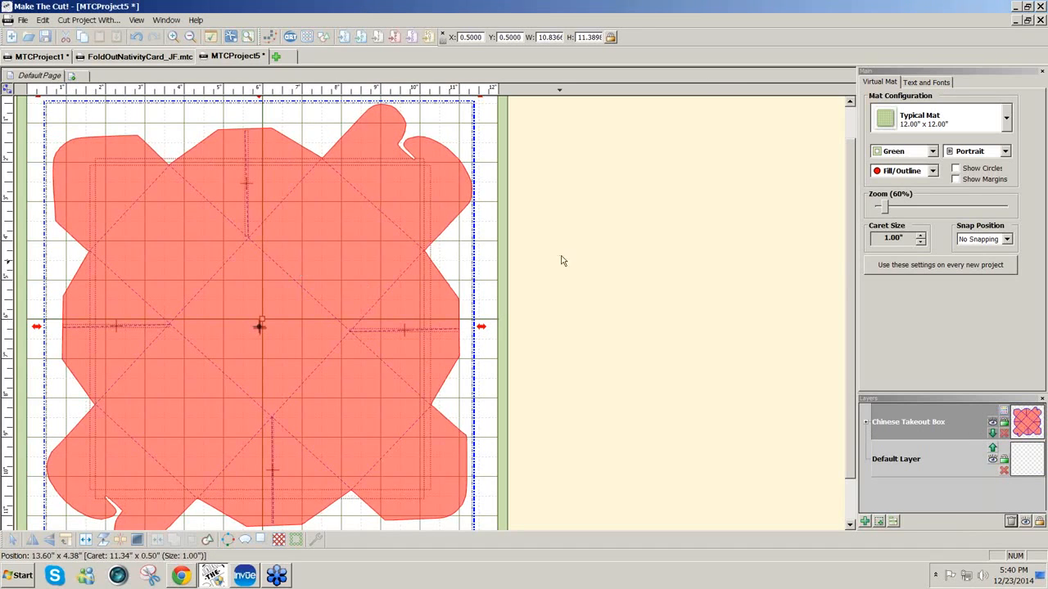
- Export the selected takeout box as an SVG file named TakeOutBox1 on the Desktop
scroll(847, 259, "down", 3)
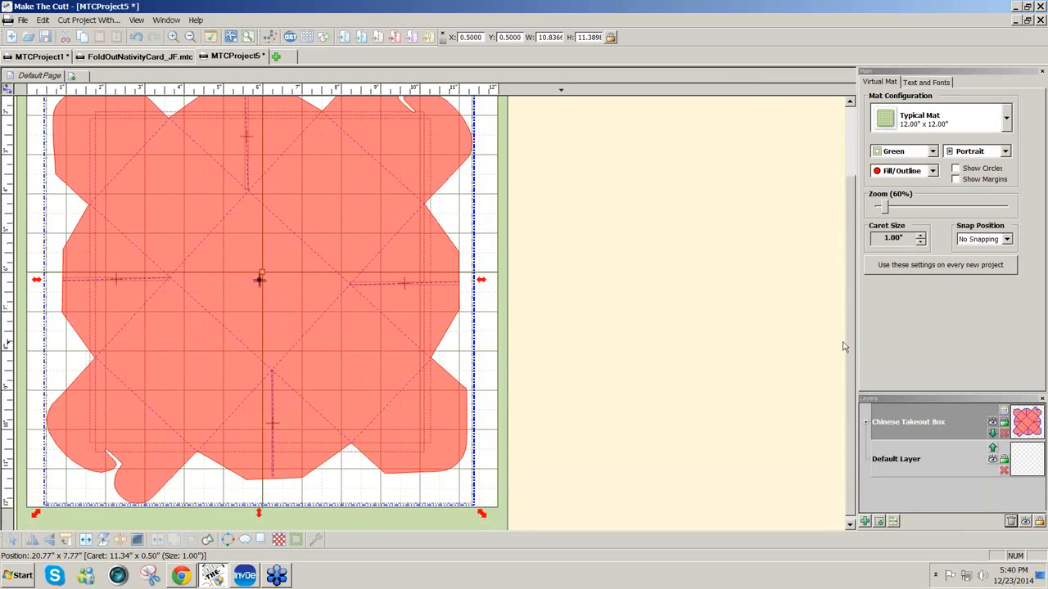
scroll(854, 321, "up", 2)
scroll(854, 320, "up", 1)
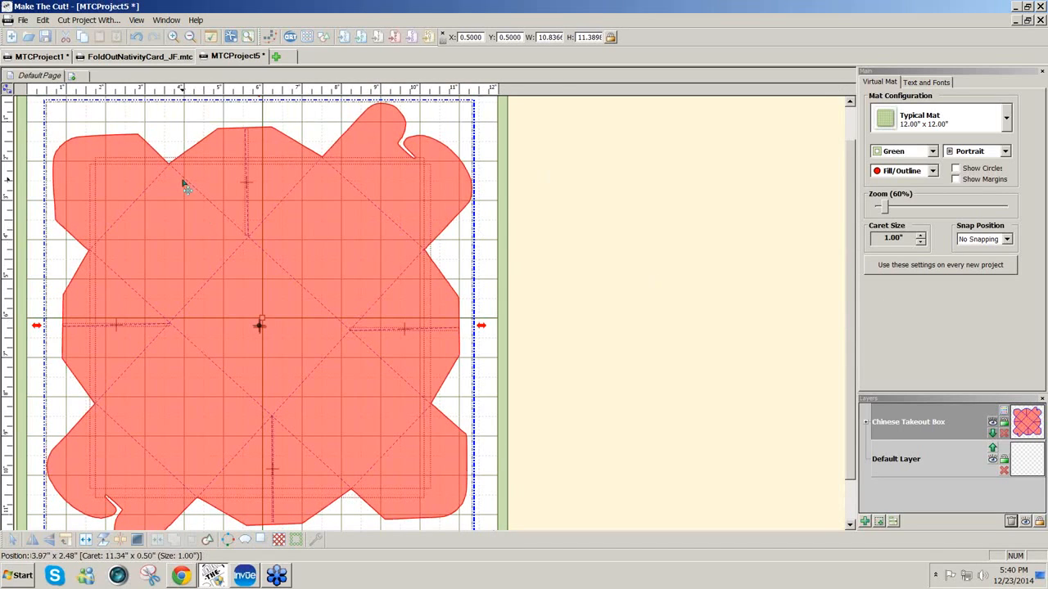
left_click(23, 19)
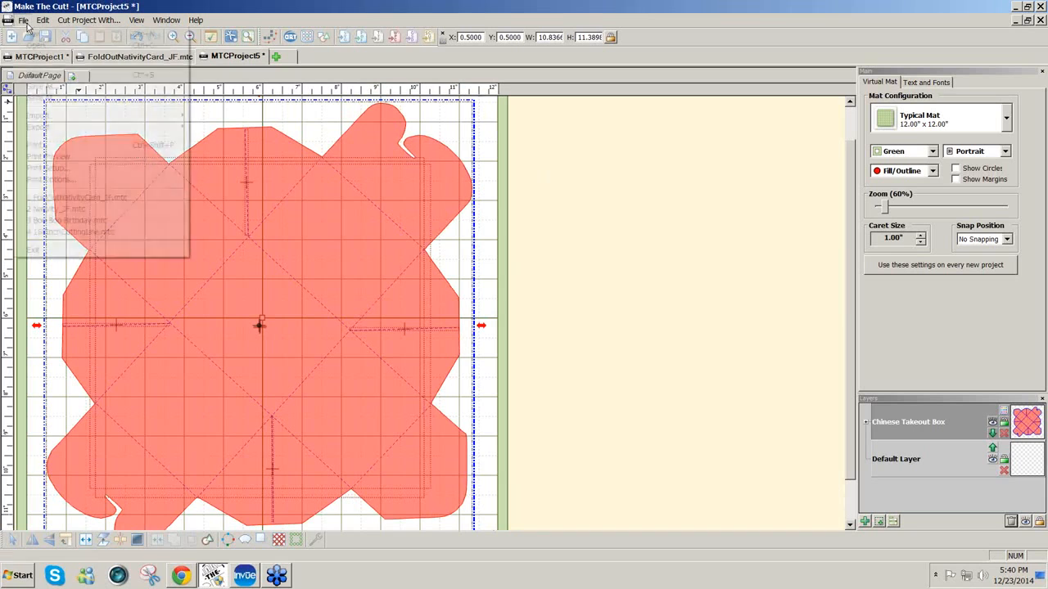
mouse_move(38, 127)
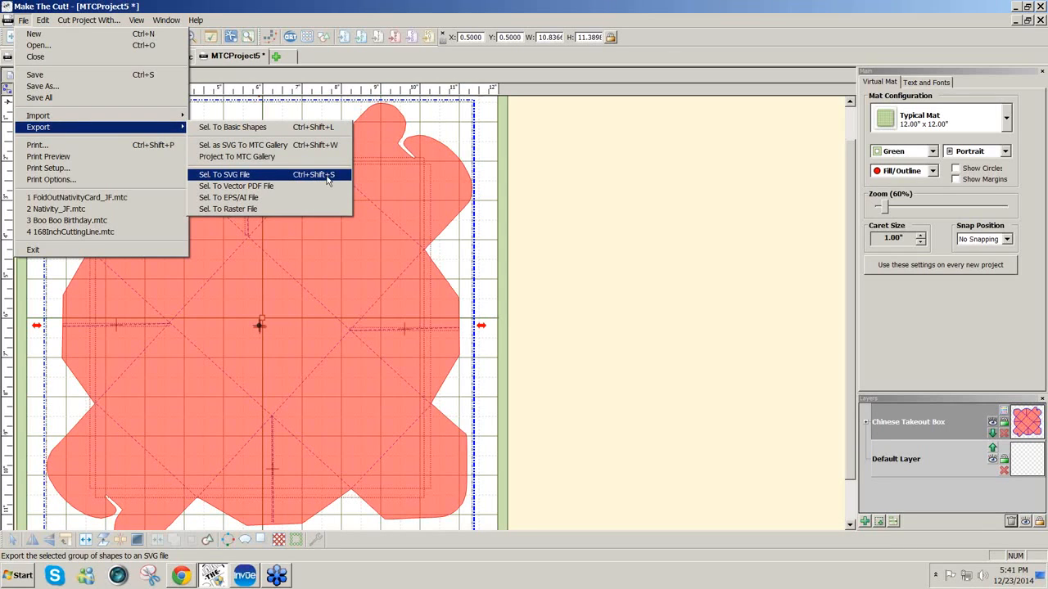
left_click(237, 177)
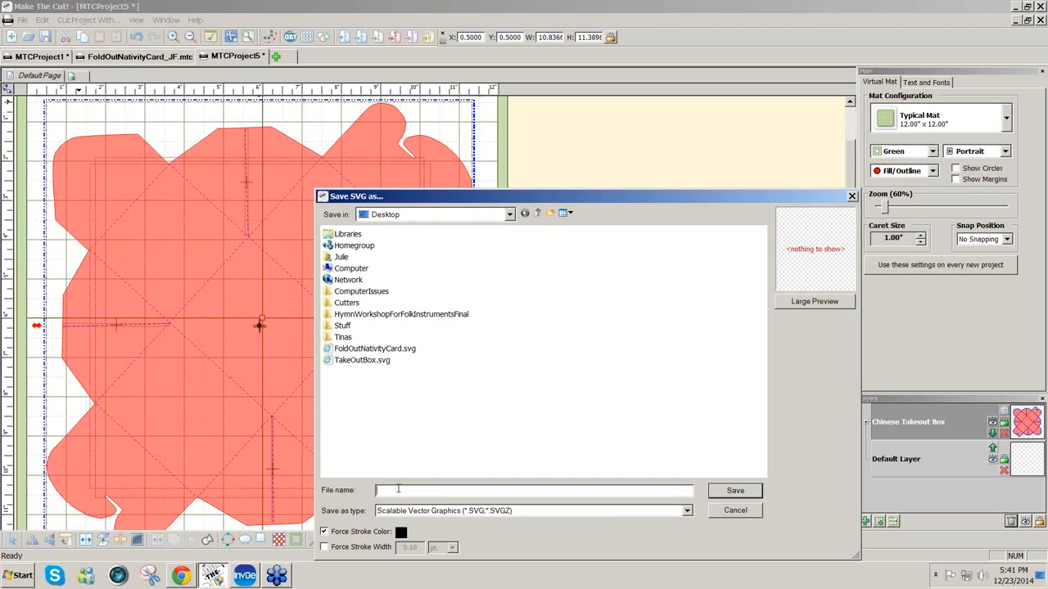
type("TakeOut")
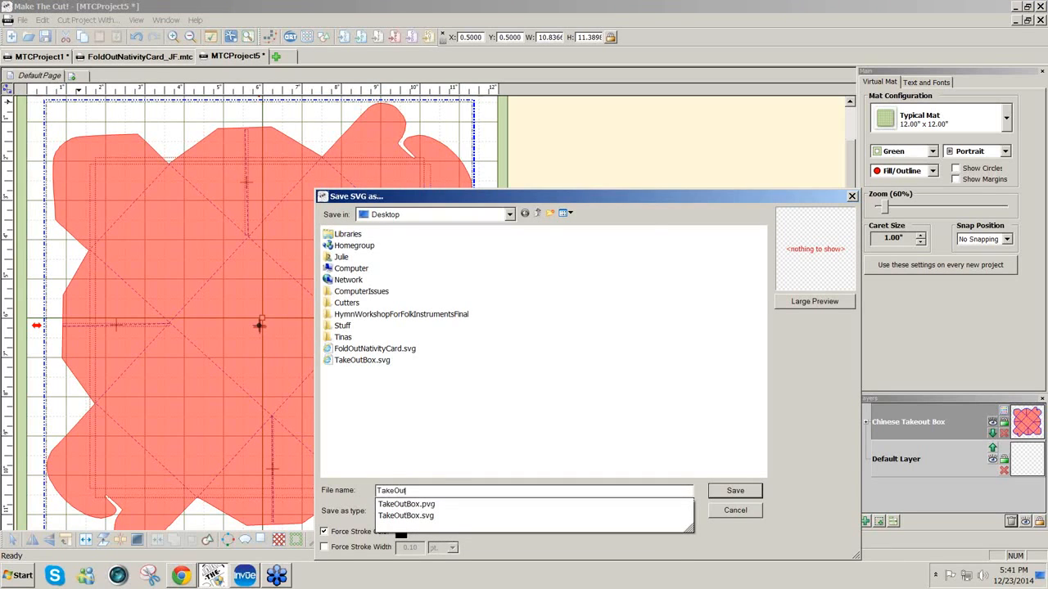
type("Box1")
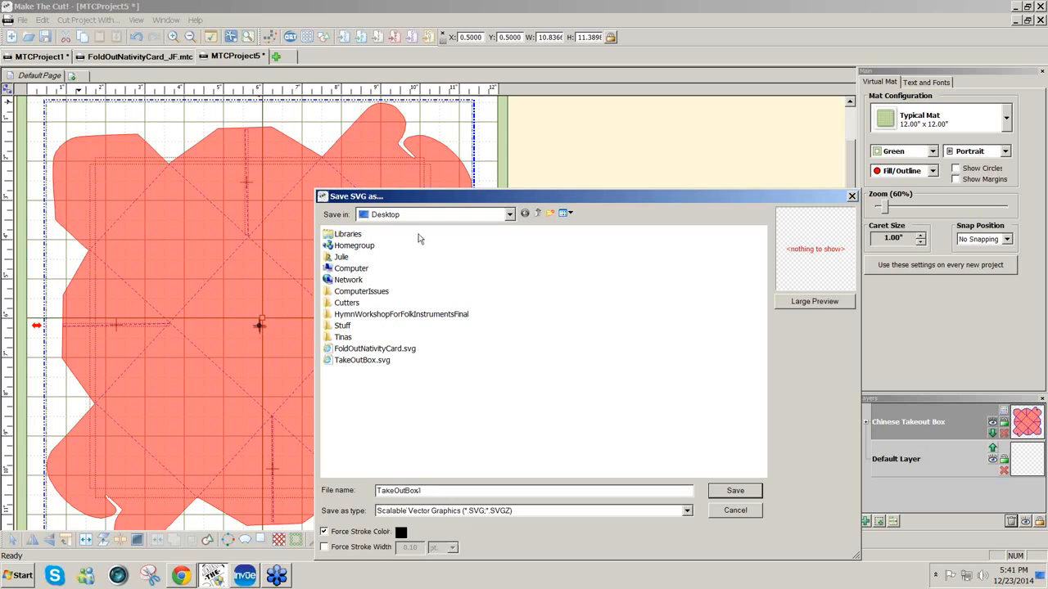
left_click(735, 491)
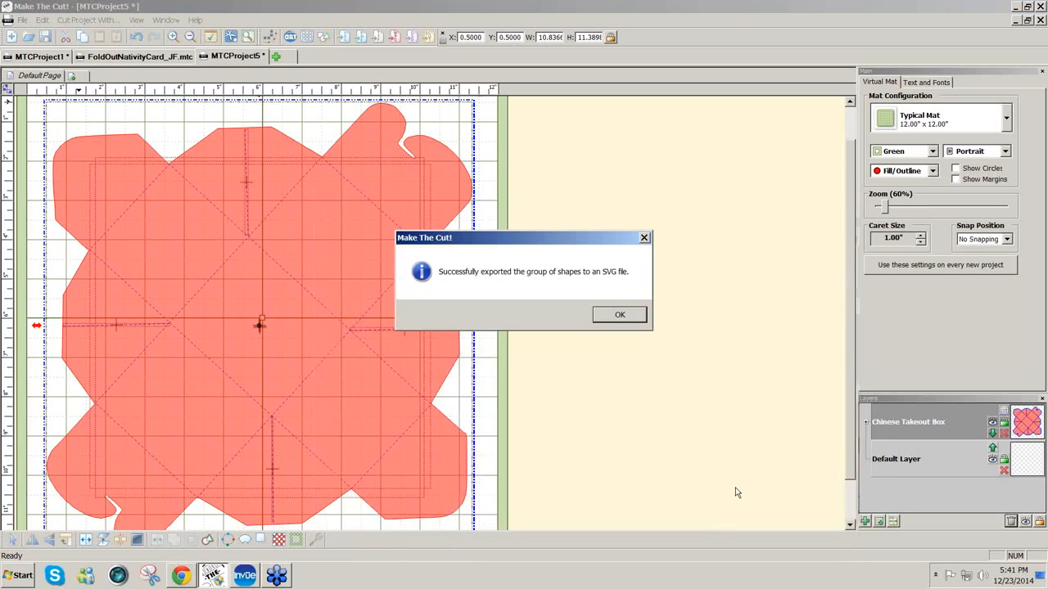
left_click(614, 317)
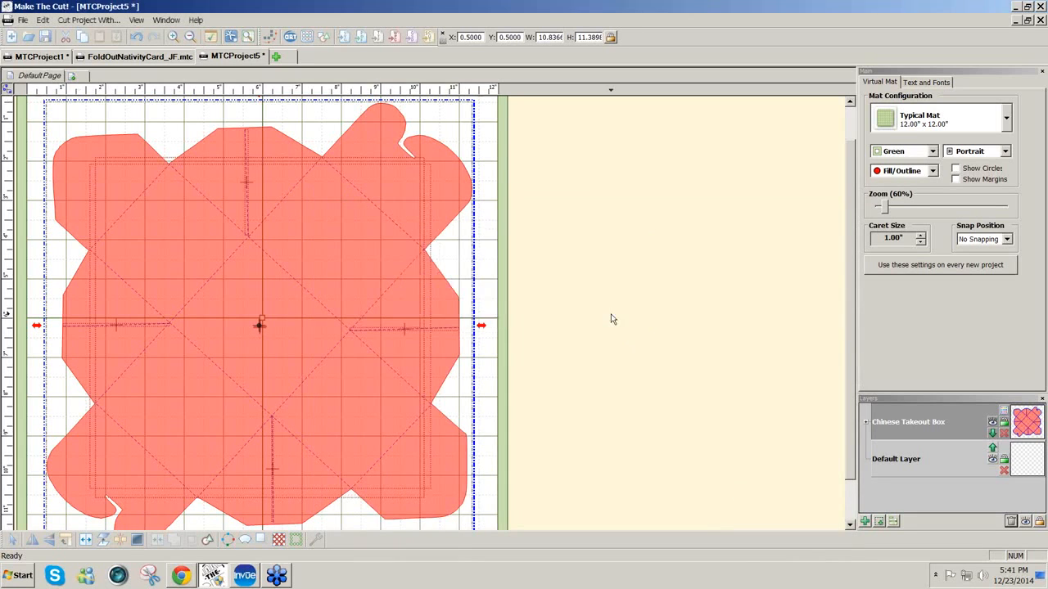
- Switch to InVue and import TakeOutBox1.svg from the Desktop onto the mat
left_click(246, 577)
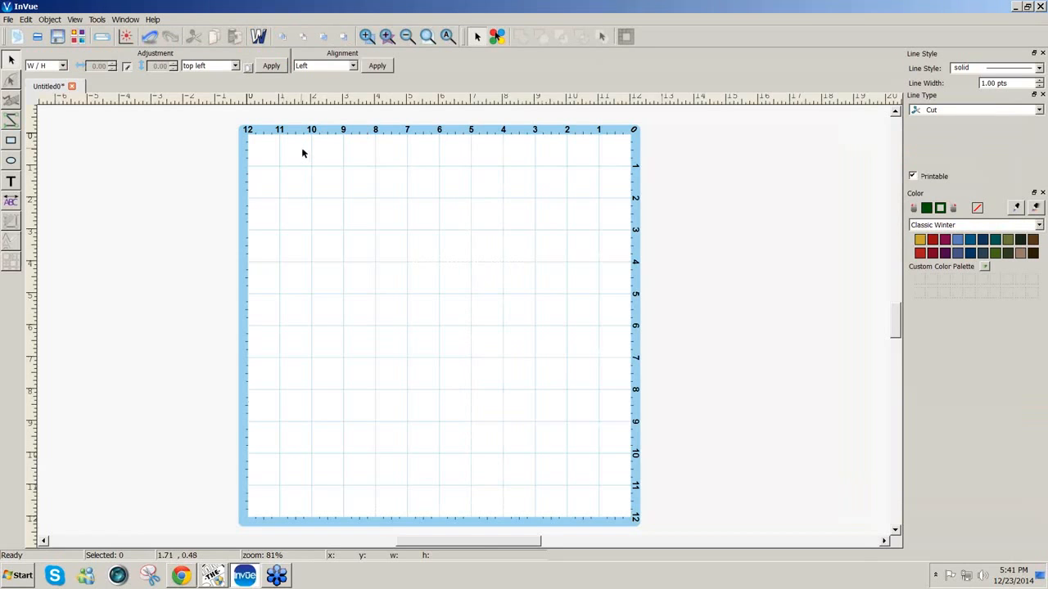
left_click(7, 20)
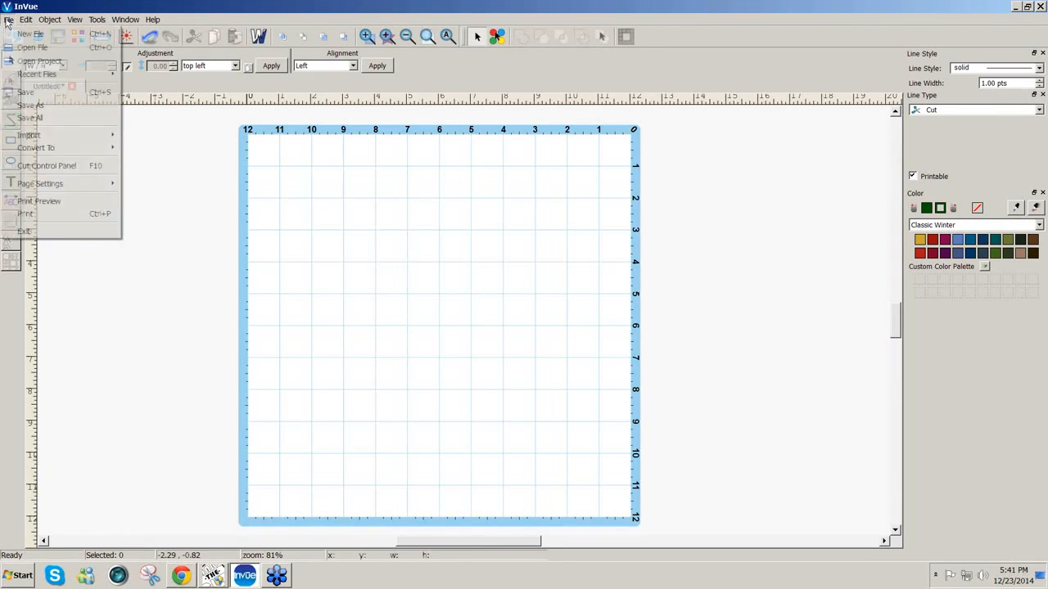
mouse_move(99, 147)
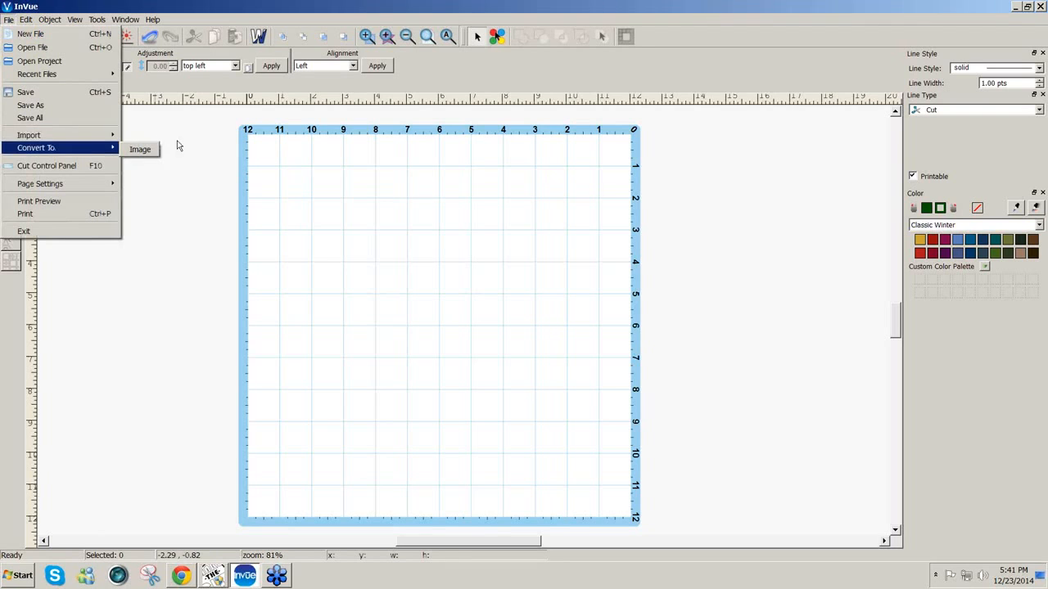
left_click(159, 139)
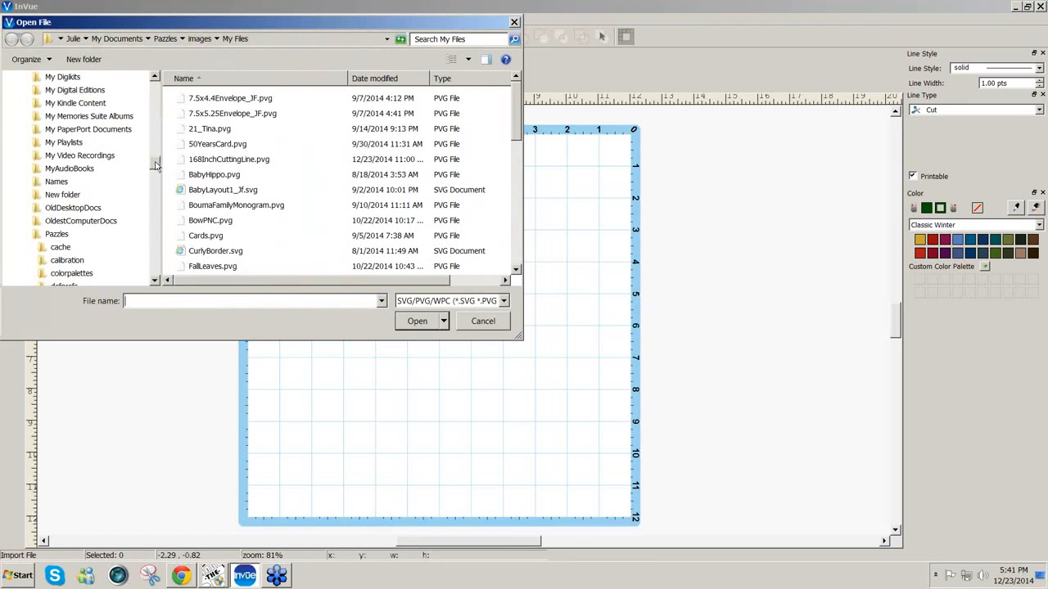
left_click_drag(156, 165, 155, 92)
left_click(36, 131)
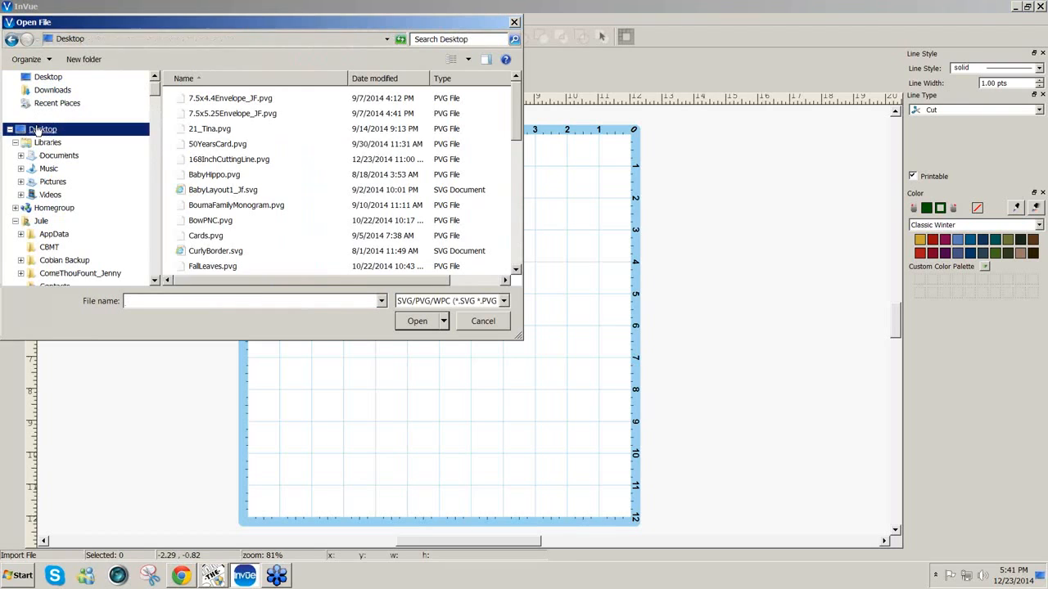
left_click_drag(519, 147, 515, 236)
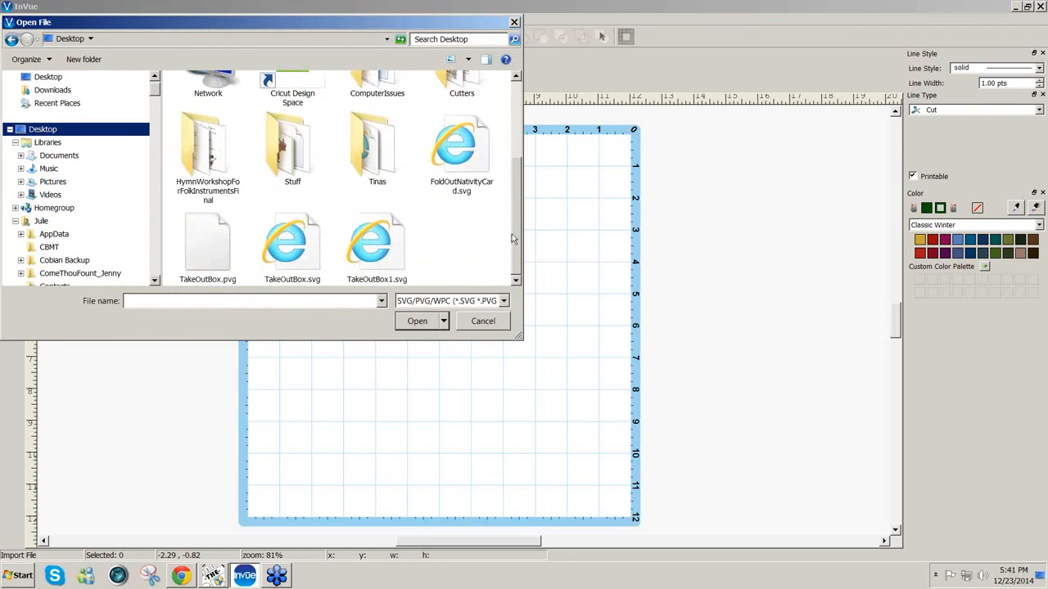
left_click(394, 253)
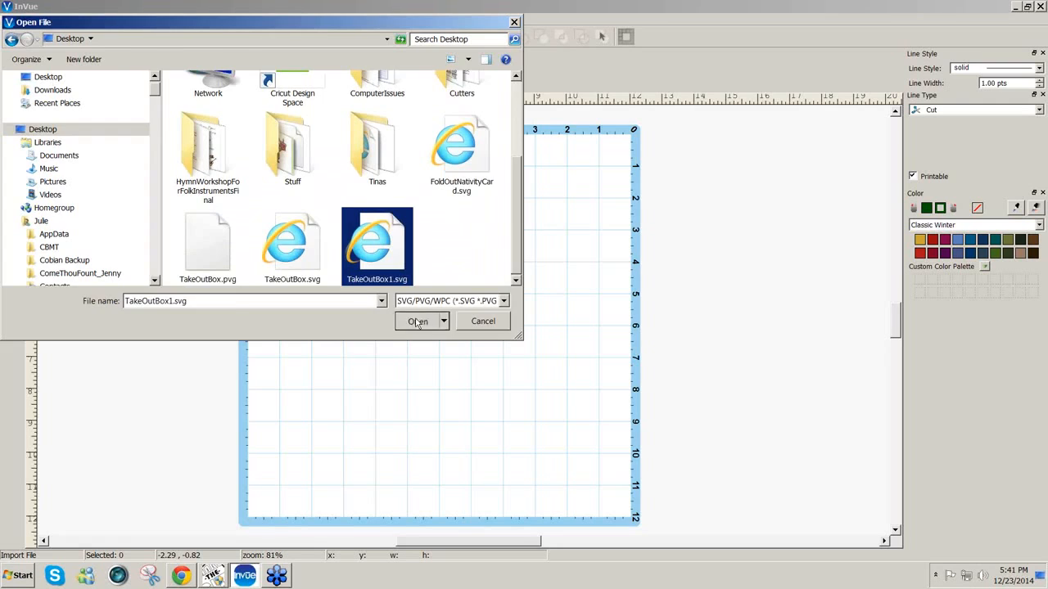
left_click(417, 322)
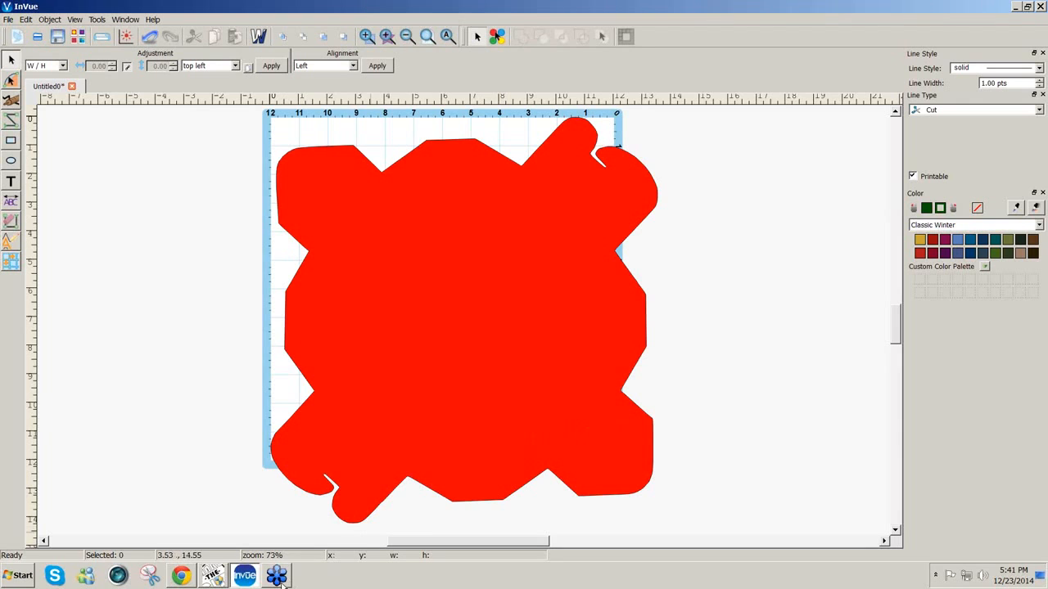
- Switch back to the takeout box project in Make The Cut
mouse_move(277, 582)
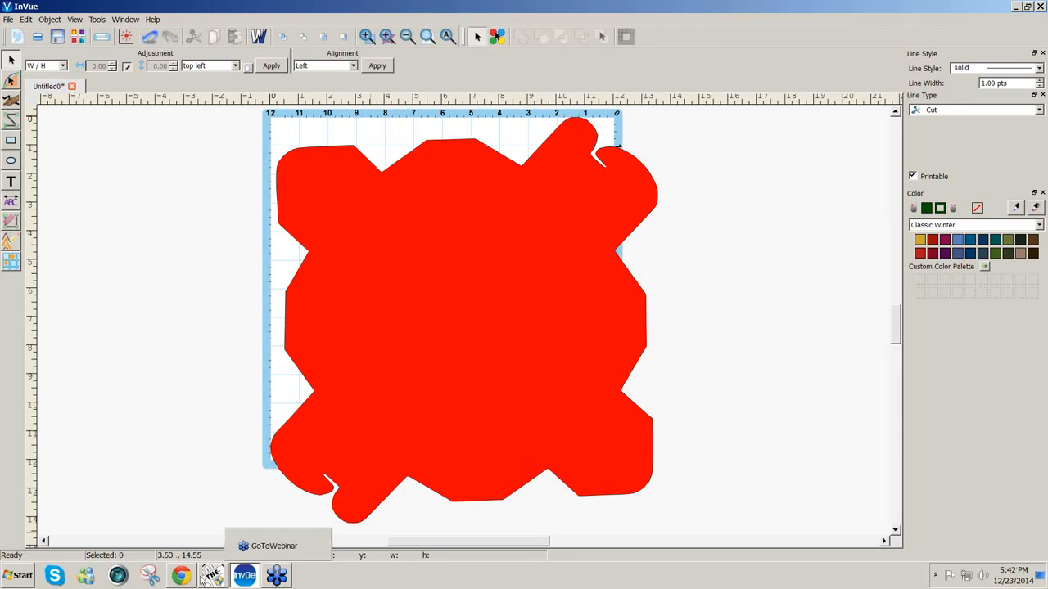
left_click(213, 576)
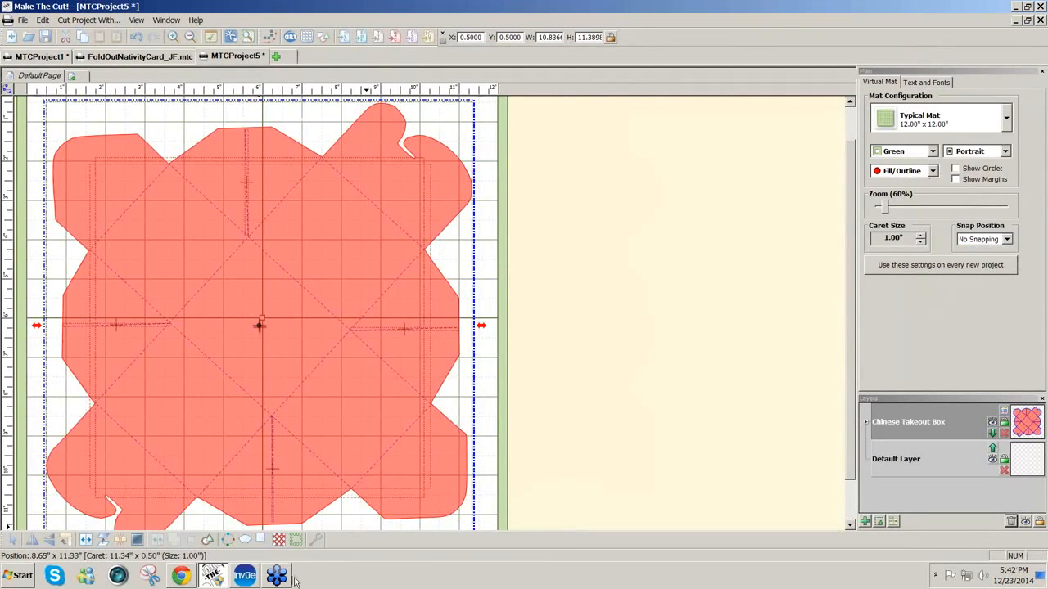
- Reselect the takeout box and export it as an SVG, overwriting TakeOutBox1.svg on the Desktop
left_click(506, 448)
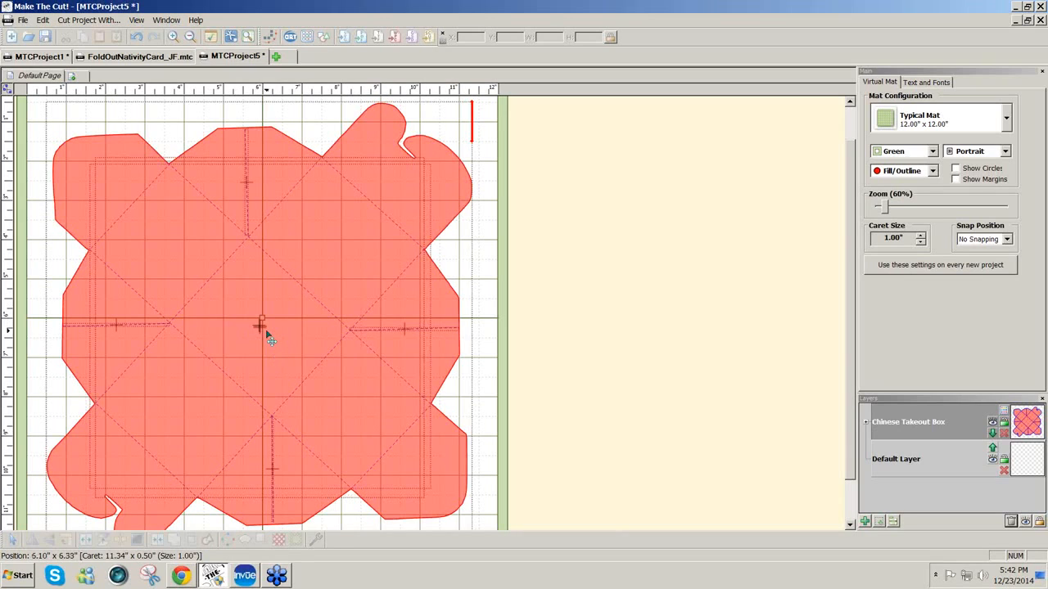
left_click(13, 540)
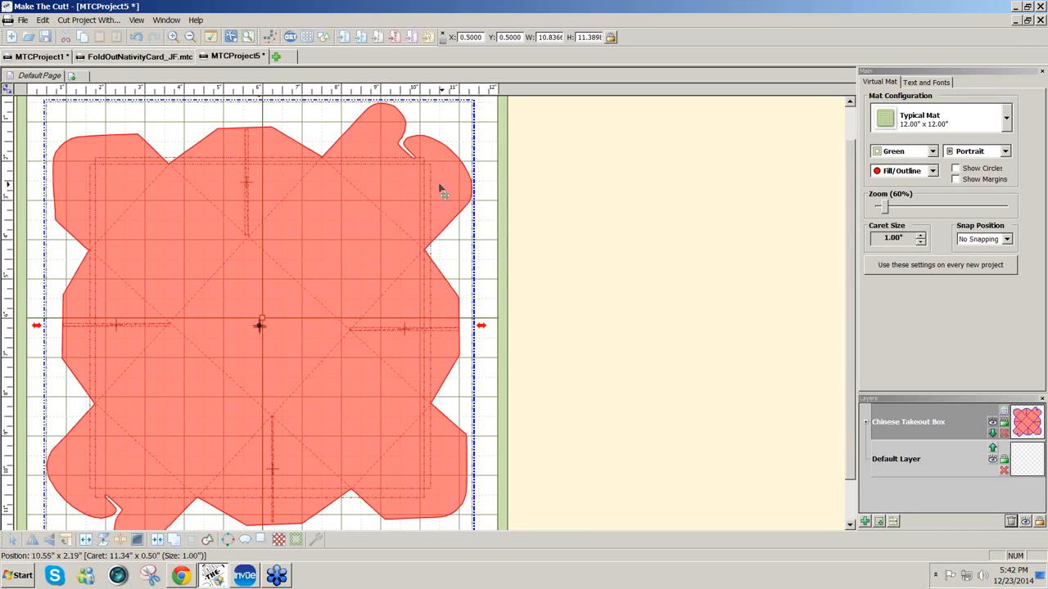
left_click(23, 21)
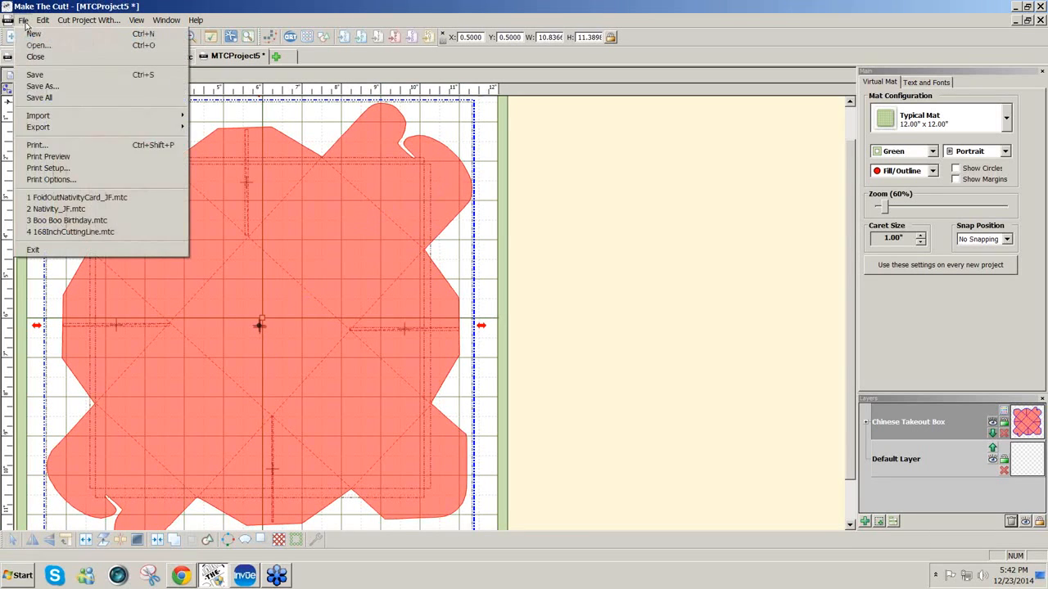
mouse_move(114, 129)
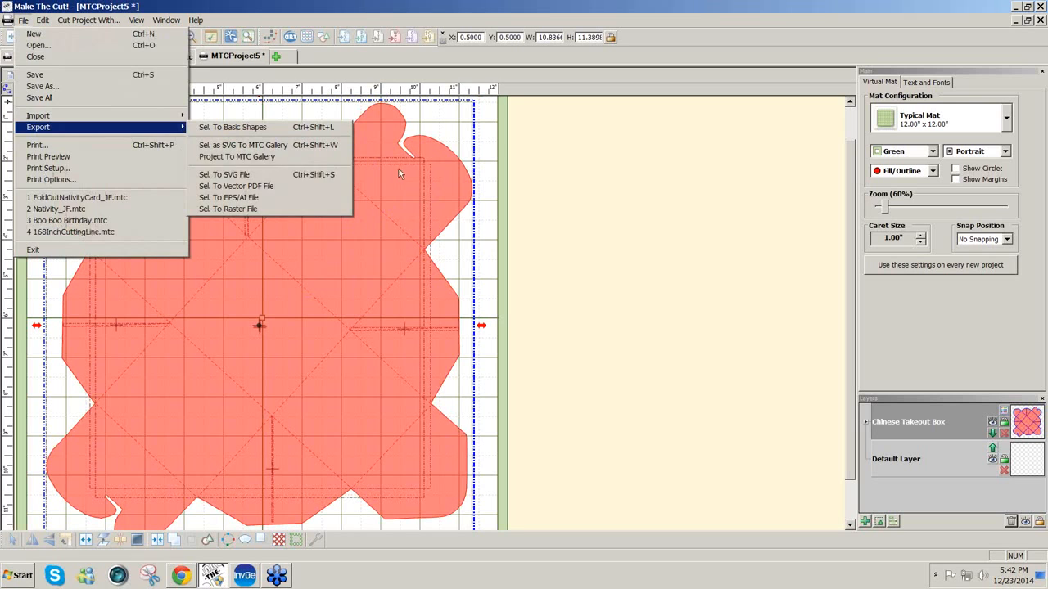
left_click(311, 175)
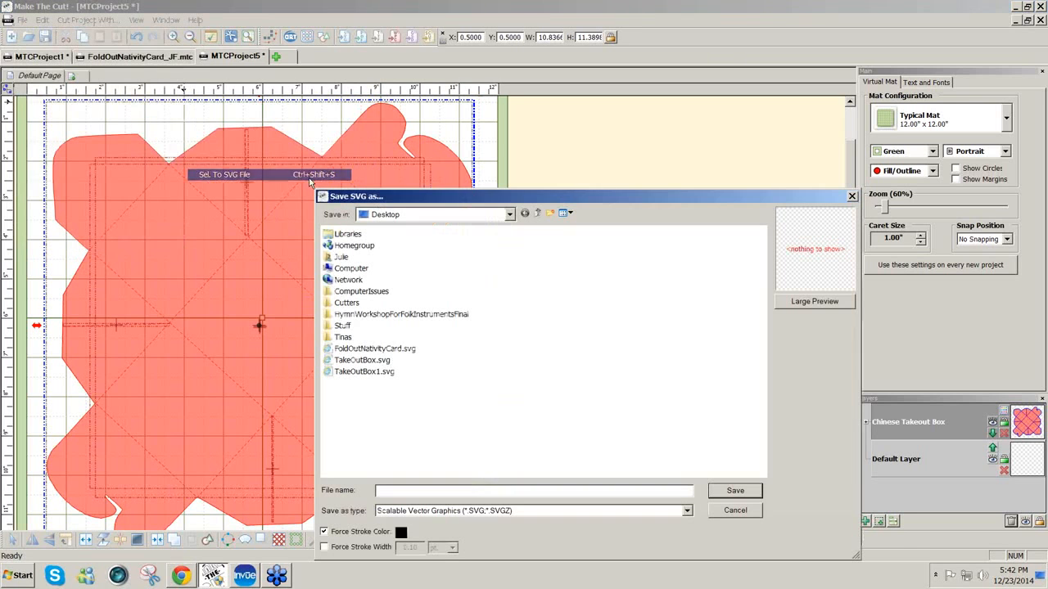
left_click(374, 374)
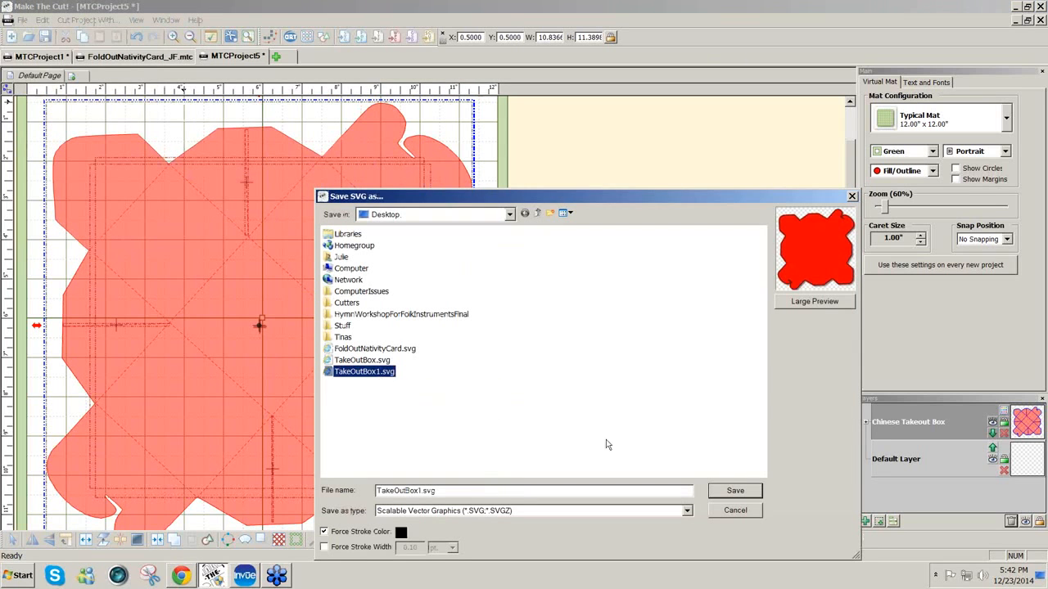
left_click(736, 492)
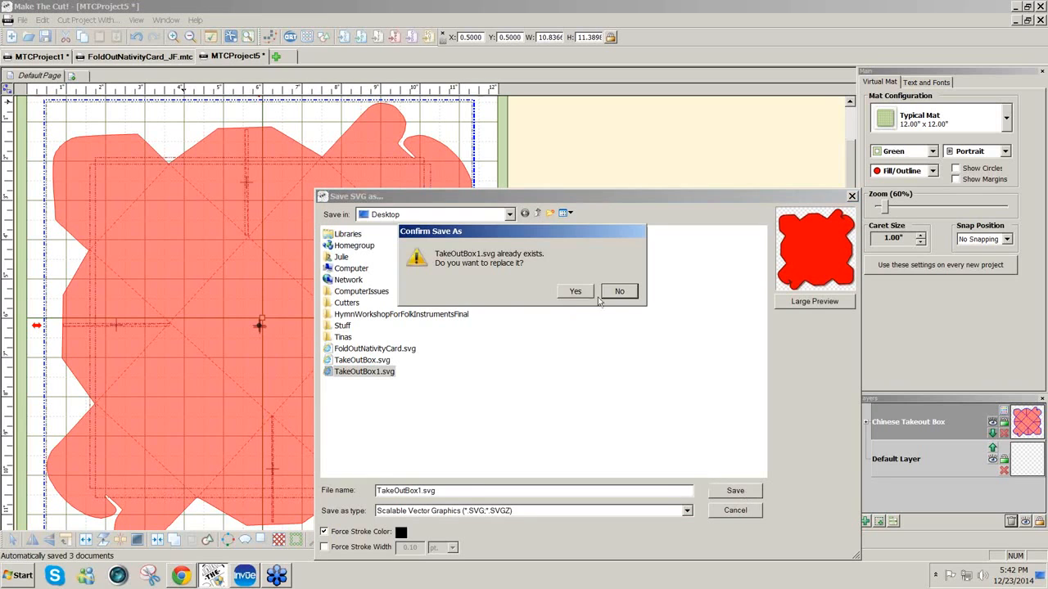
left_click(575, 292)
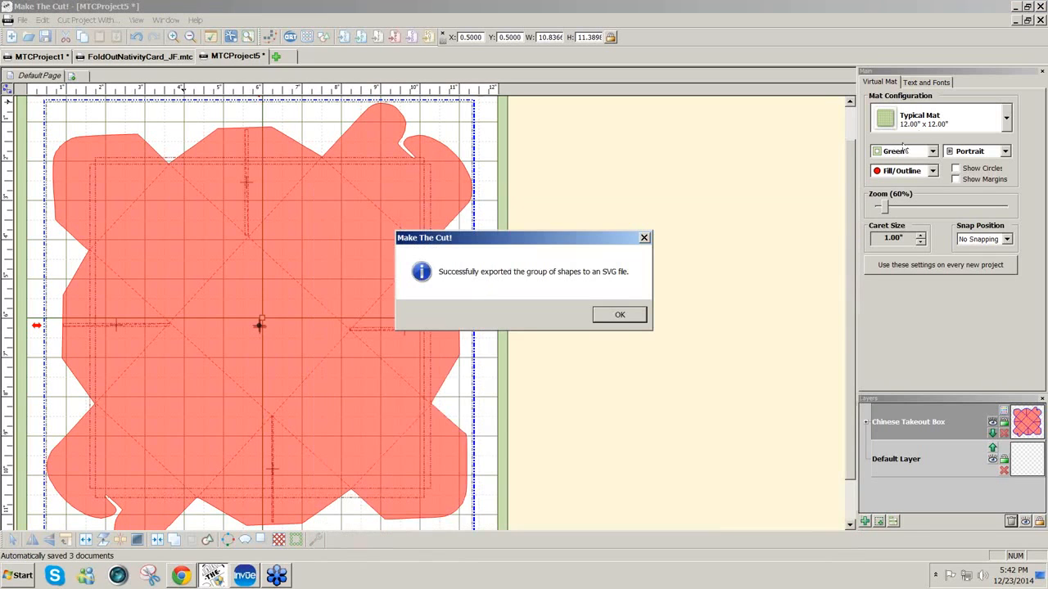
left_click(630, 318)
- Switch to InVue and delete the previously imported takeout box from the mat
left_click(243, 577)
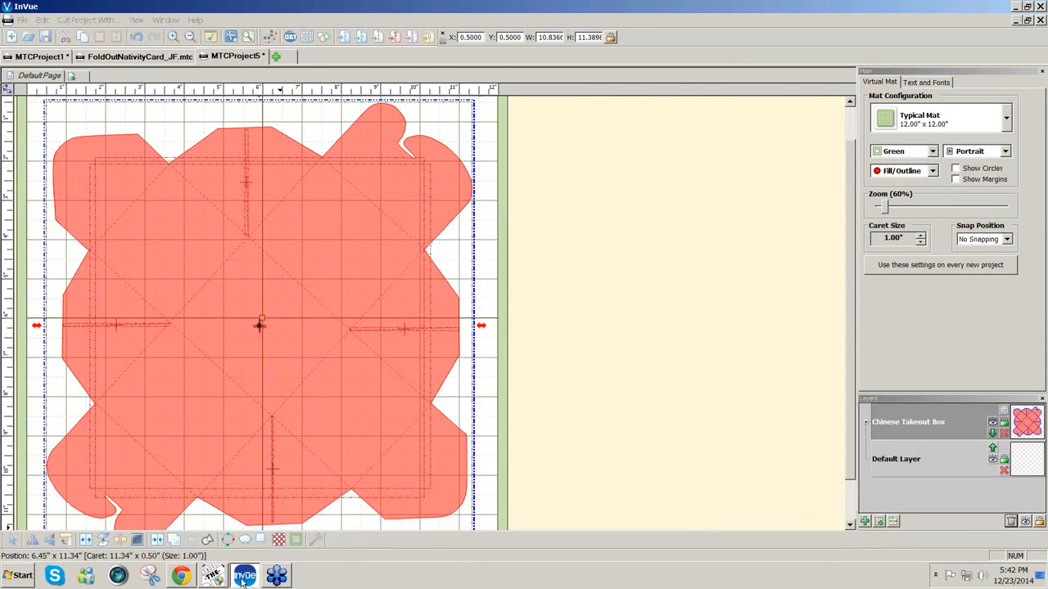
left_click(404, 417)
left_click_drag(452, 374, 216, 369)
key("Delete")
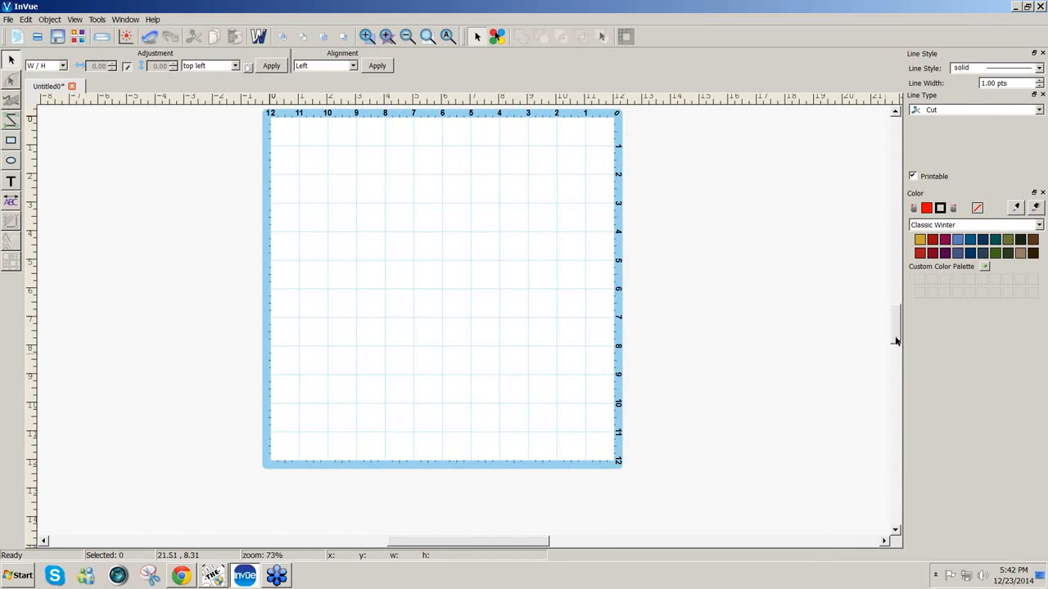
- Import TakeOutBox1.svg from the Desktop onto the empty mat
scroll(896, 342, "up", 2)
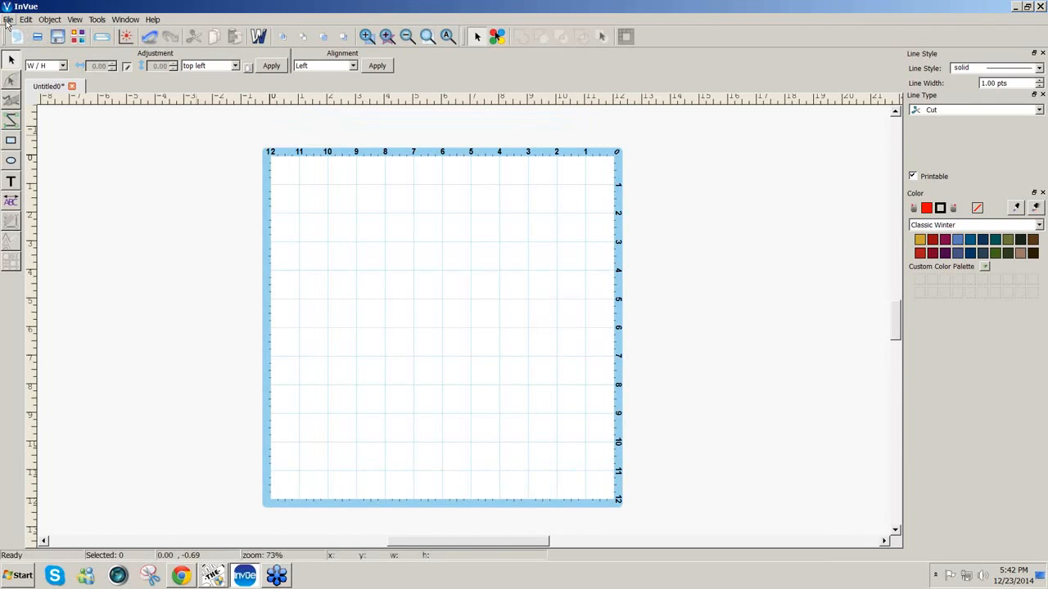
left_click(8, 19)
mouse_move(34, 137)
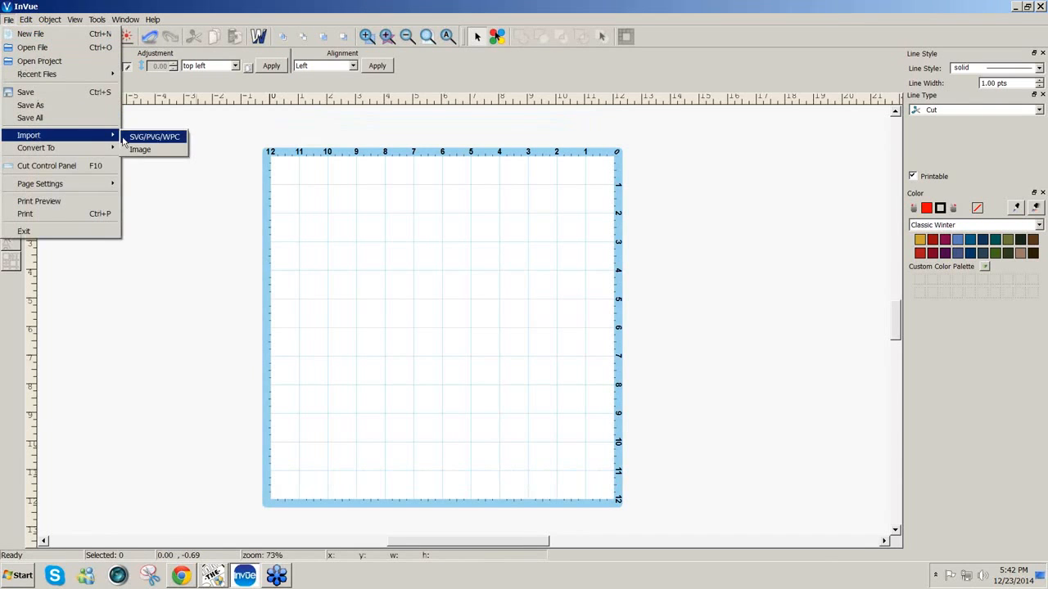
left_click(156, 136)
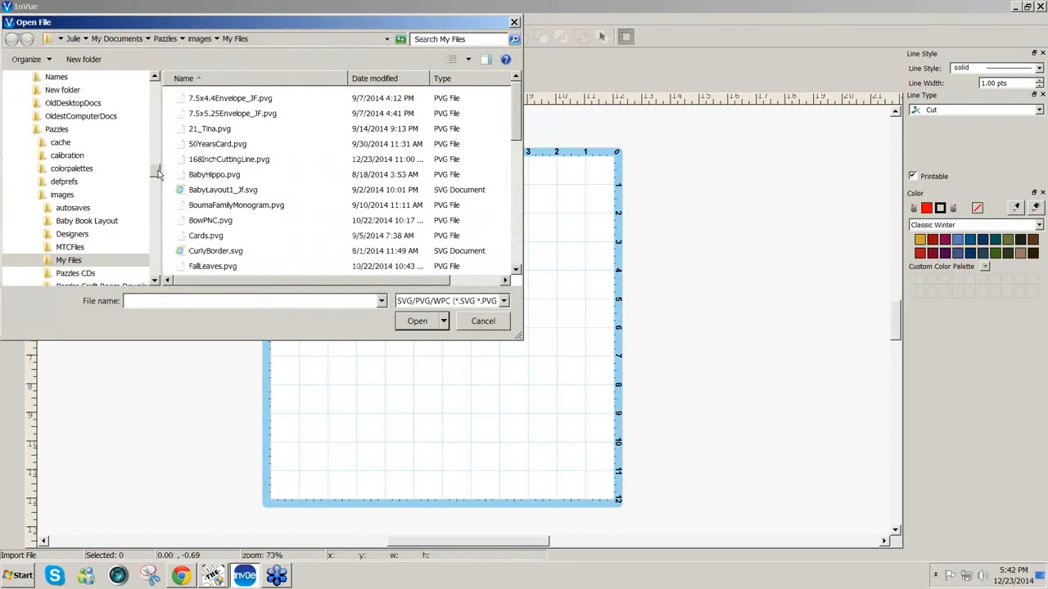
left_click_drag(155, 172, 168, 90)
left_click(64, 97)
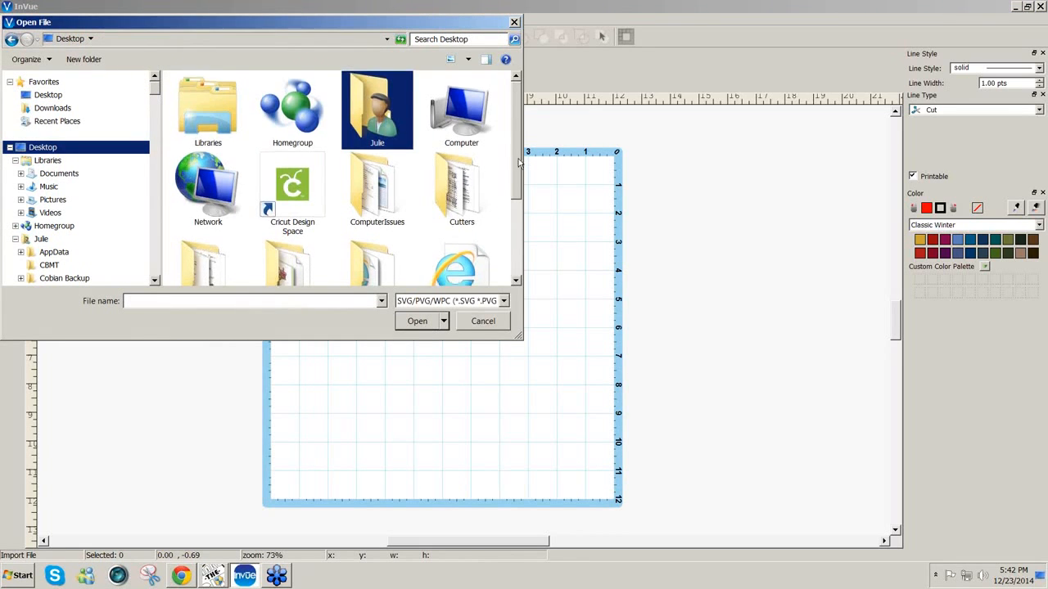
scroll(501, 262, "down", 3)
left_click(377, 250)
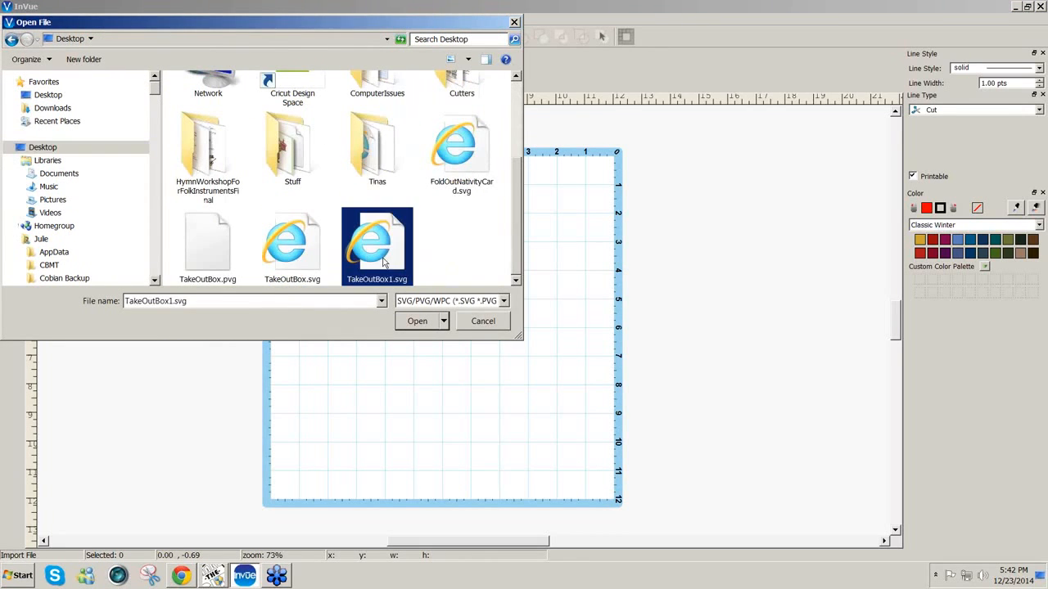
left_click(416, 321)
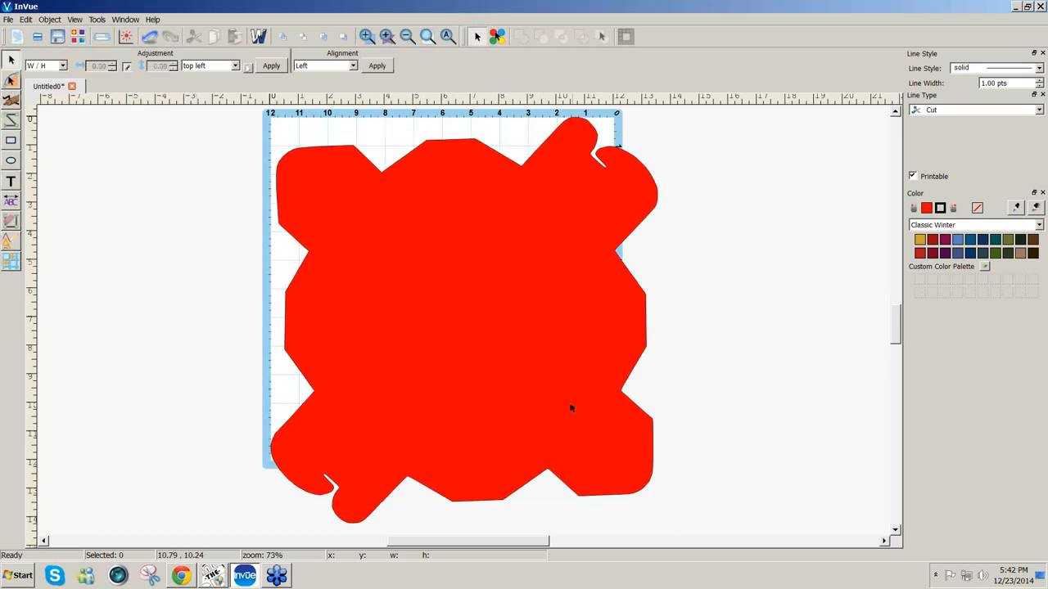
- Select the imported takeout box, nudge it on the mat, and ungroup it into separate pieces
left_click_drag(683, 522, 206, 86)
left_click_drag(449, 285, 458, 263)
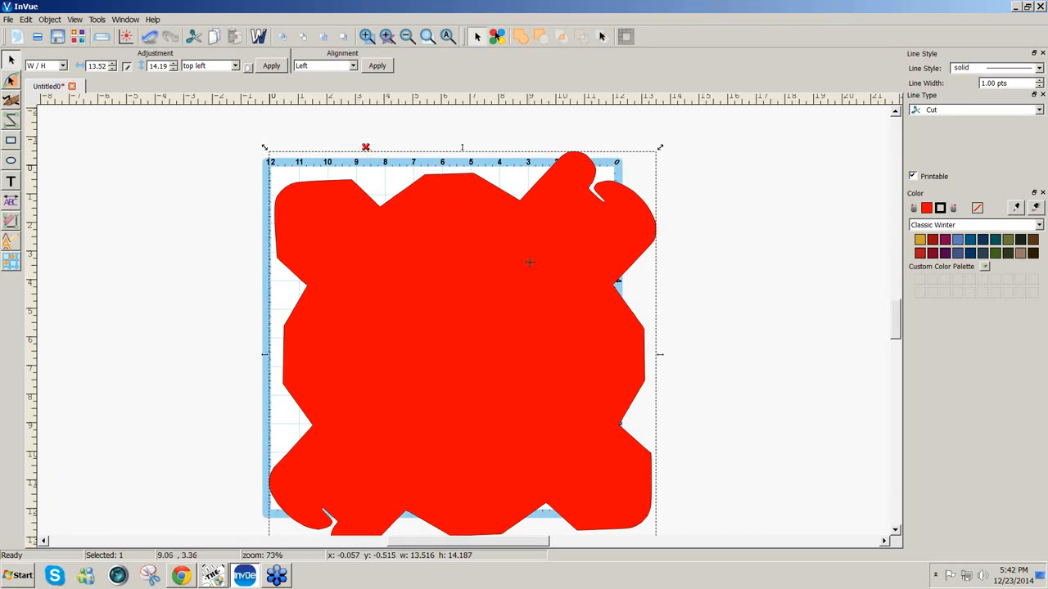
left_click_drag(895, 325, 896, 332)
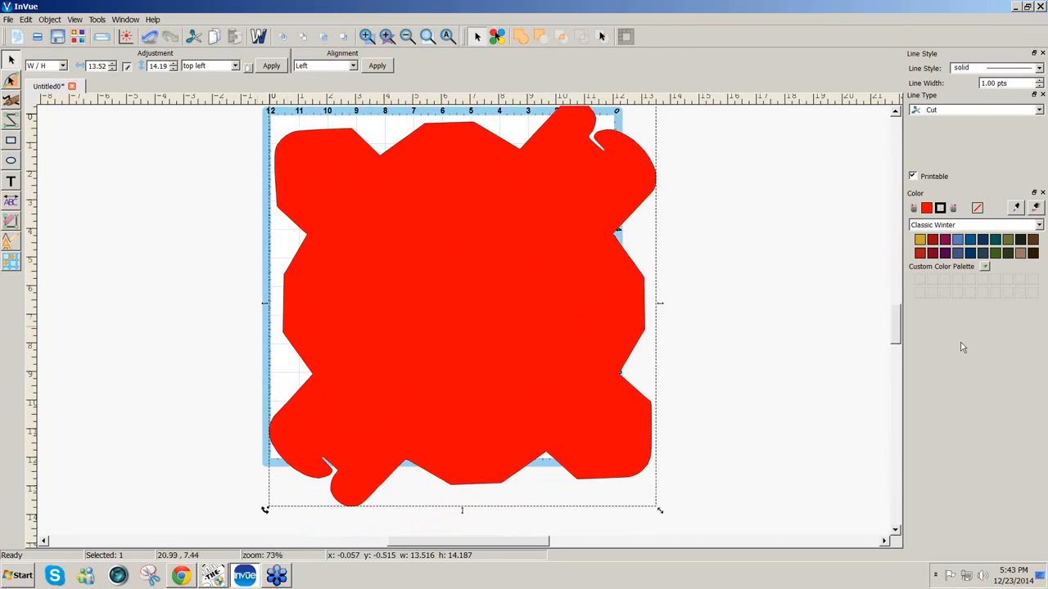
left_click_drag(897, 339, 897, 333)
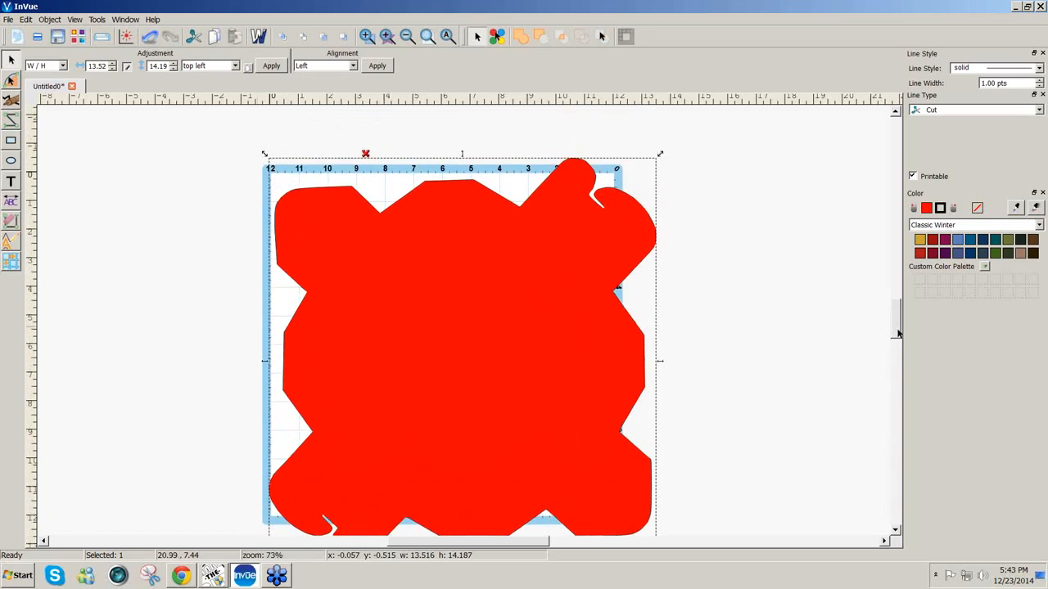
left_click(365, 154)
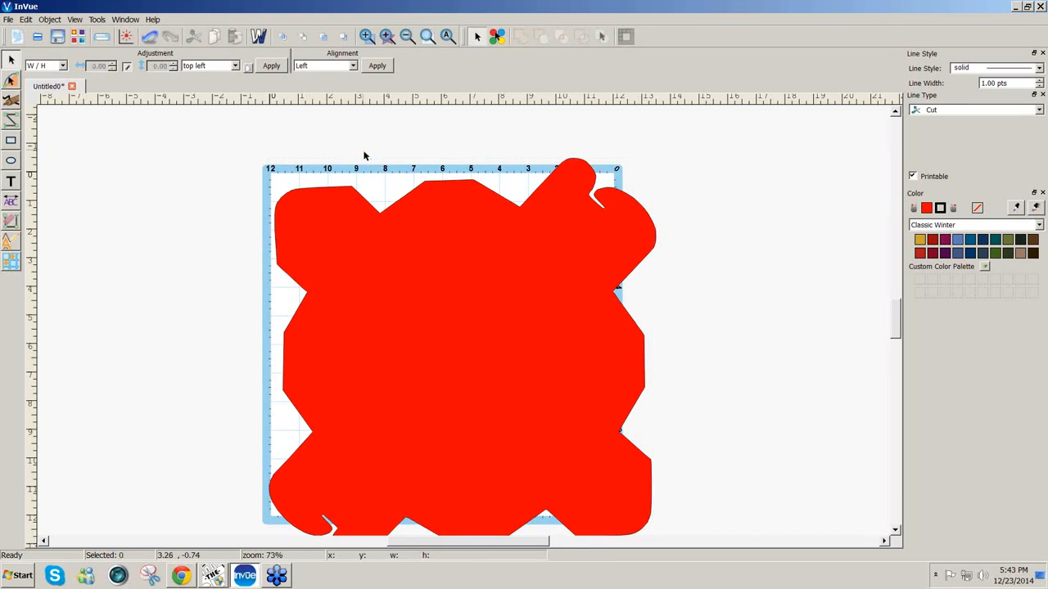
- Move the red box outline off the dashed fold lines to expose them, and undo the move
left_click(503, 237)
left_click_drag(495, 239, 756, 249)
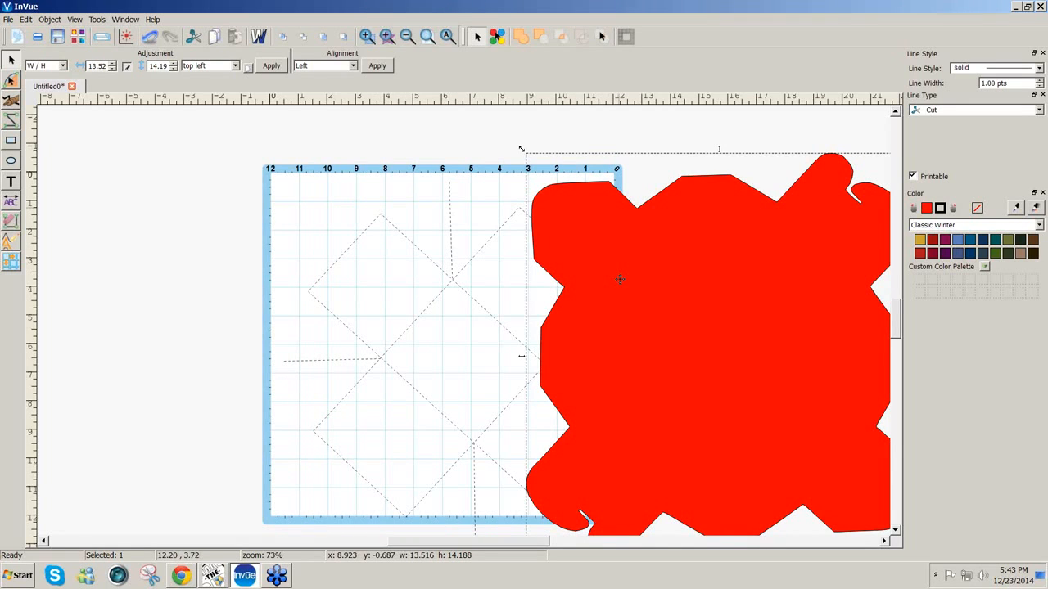
key("ctrl+z")
key("ctrl+z")
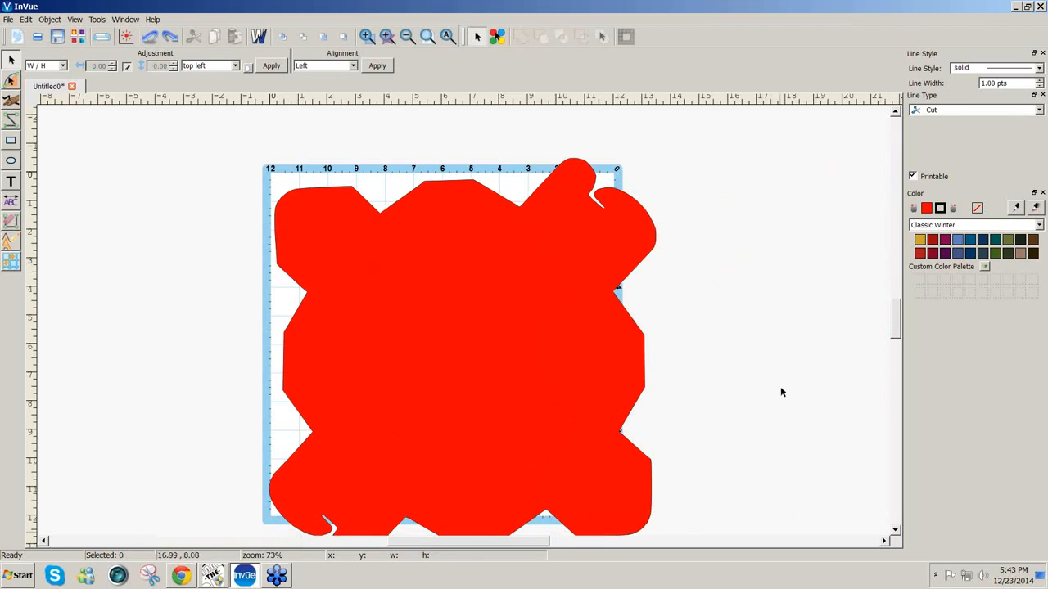
- Select all the pieces of the ungrouped takeout box together on the mat
left_click_drag(897, 331, 900, 336)
scroll(896, 335, "up", 3)
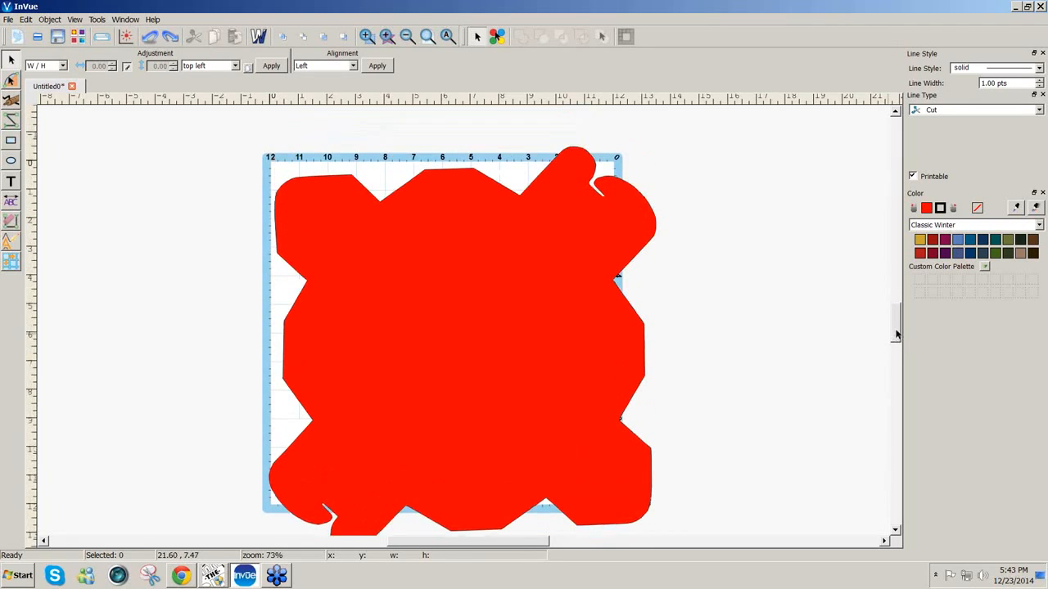
left_click_drag(219, 138, 781, 561)
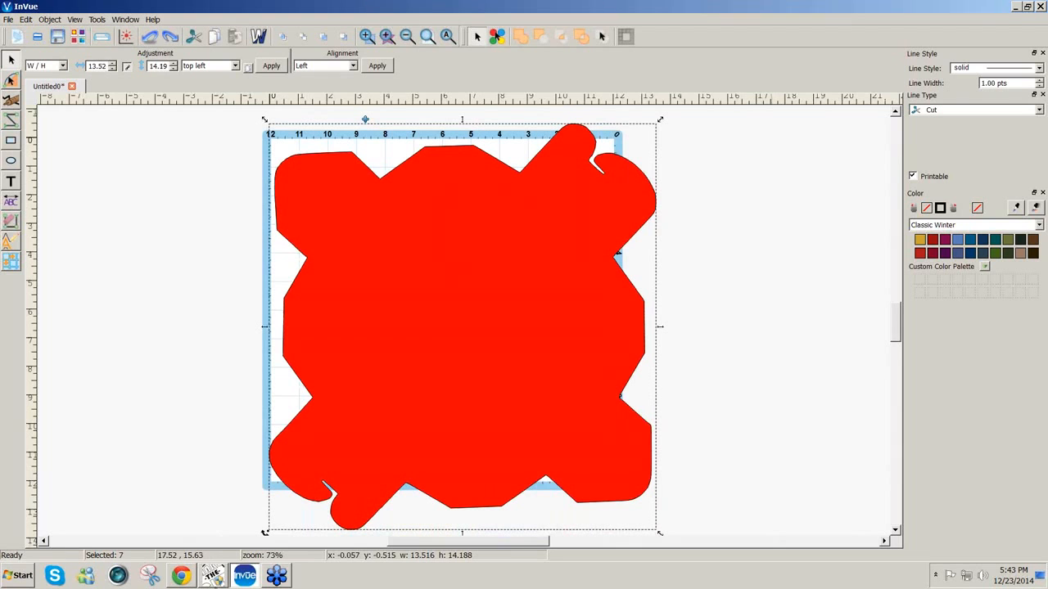
- Switch to Make The Cut to check the takeout box's width and height, and return to InVue
left_click(215, 577)
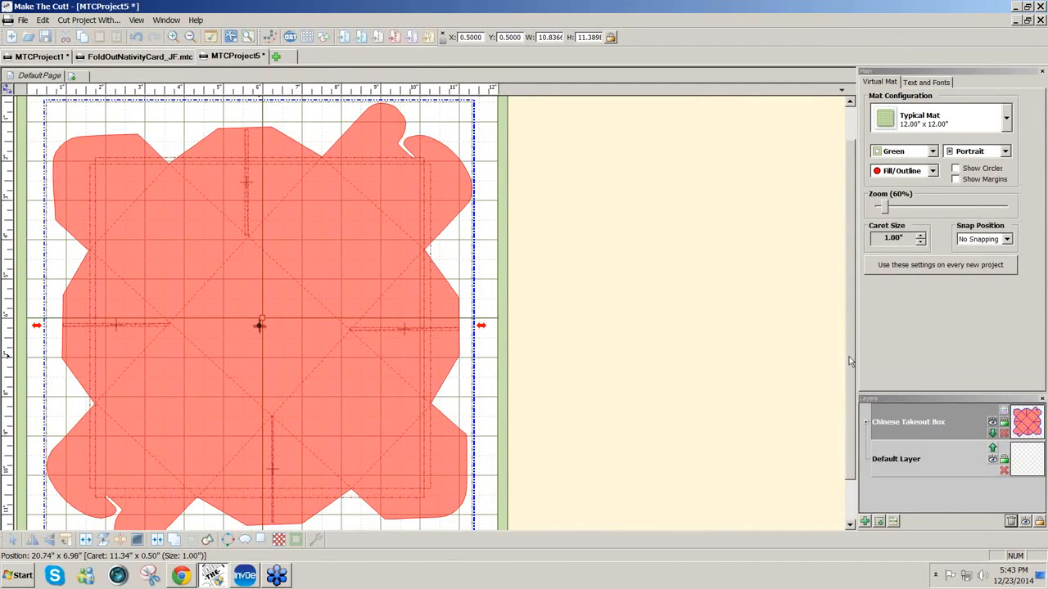
mouse_move(849, 357)
left_mouse_down()
mouse_move(843, 384)
mouse_move(846, 350)
left_mouse_up()
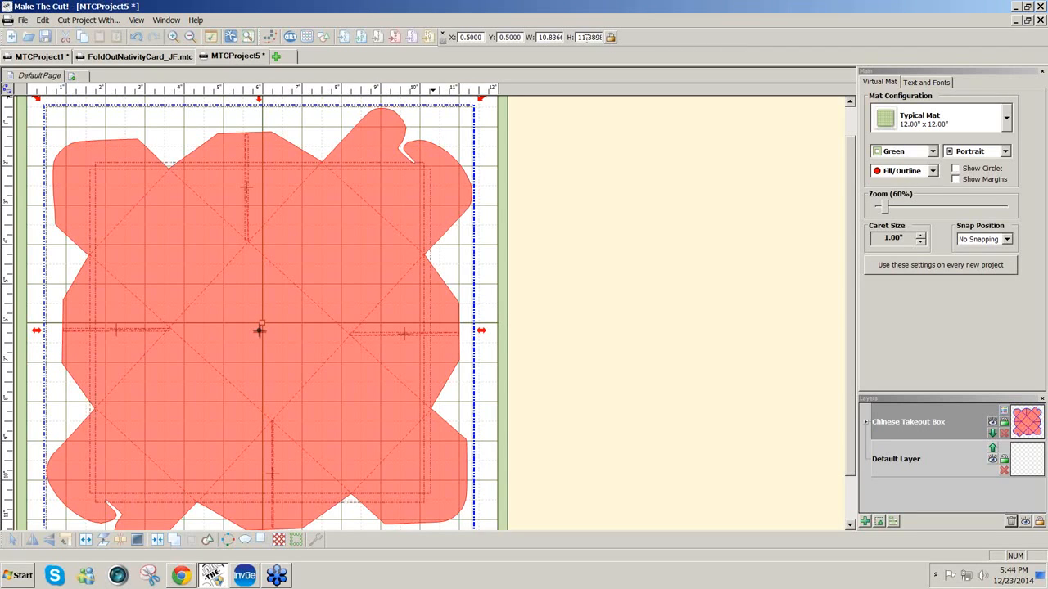
left_click(233, 575)
- Switch the adjustment mode to Move To and back to W / H, and toggle the proportion lock
left_click(63, 66)
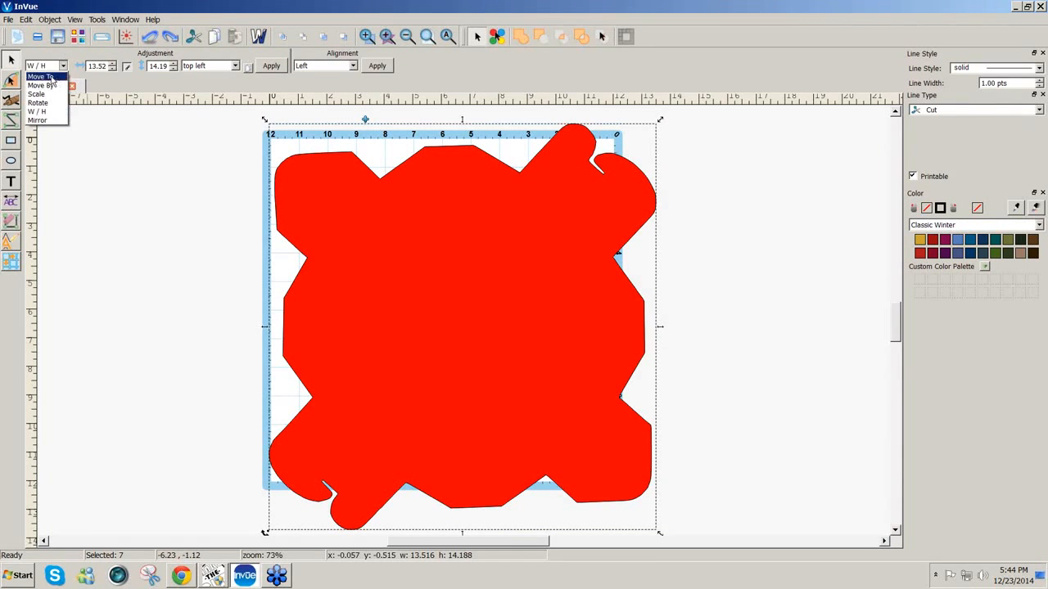
left_click(52, 78)
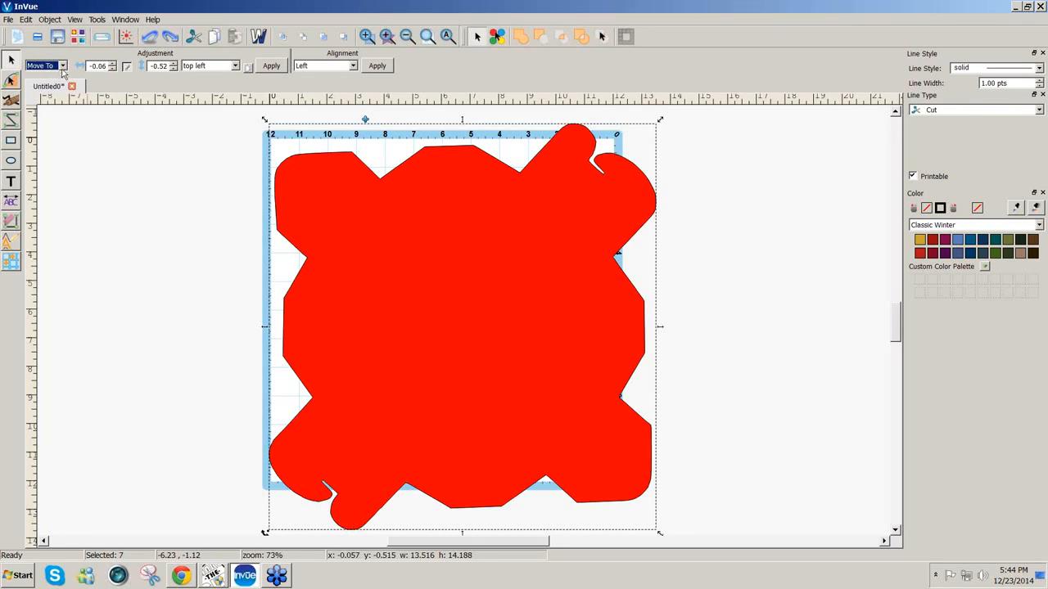
left_click(62, 65)
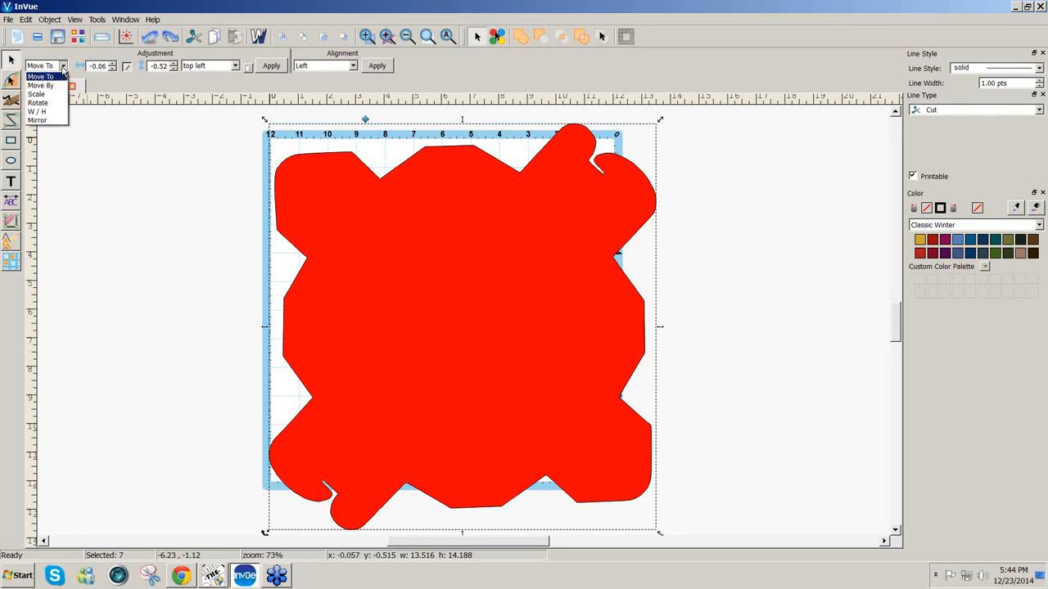
left_click(54, 110)
left_click(127, 70)
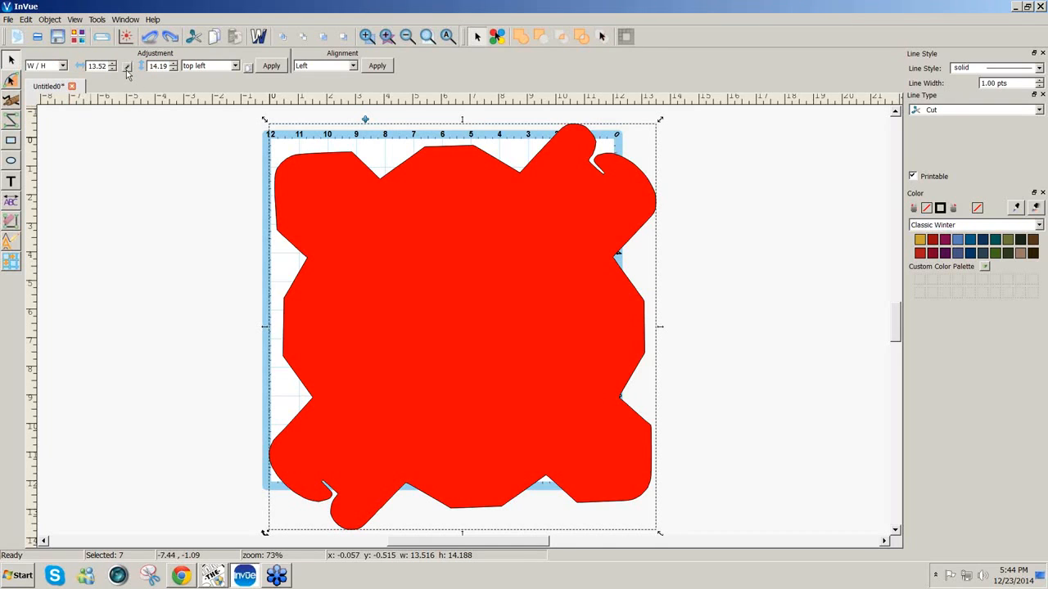
left_click(127, 70)
- Recheck the box's height in Make The Cut, set it proportionally to 11.39 in InVue, and position the resized box inside the mat
left_click(214, 576)
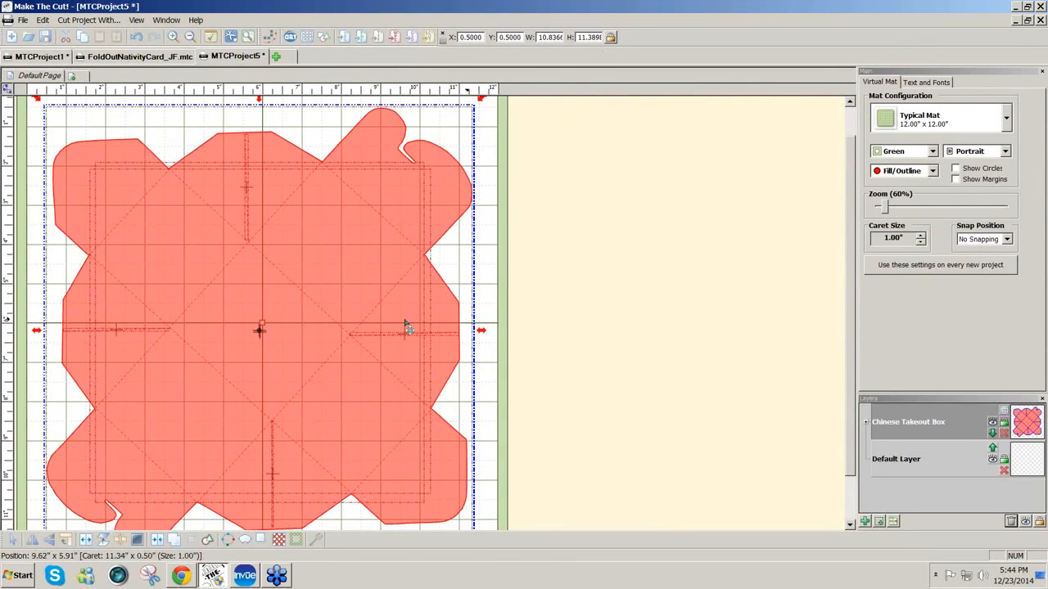
left_click(244, 577)
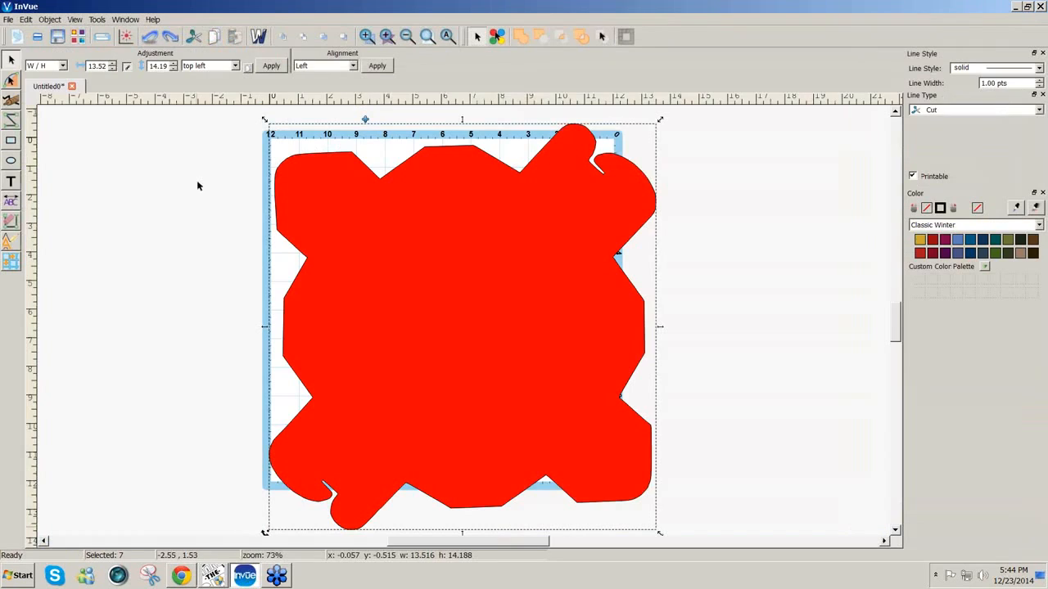
double_click(166, 70)
type("1")
left_click(267, 68)
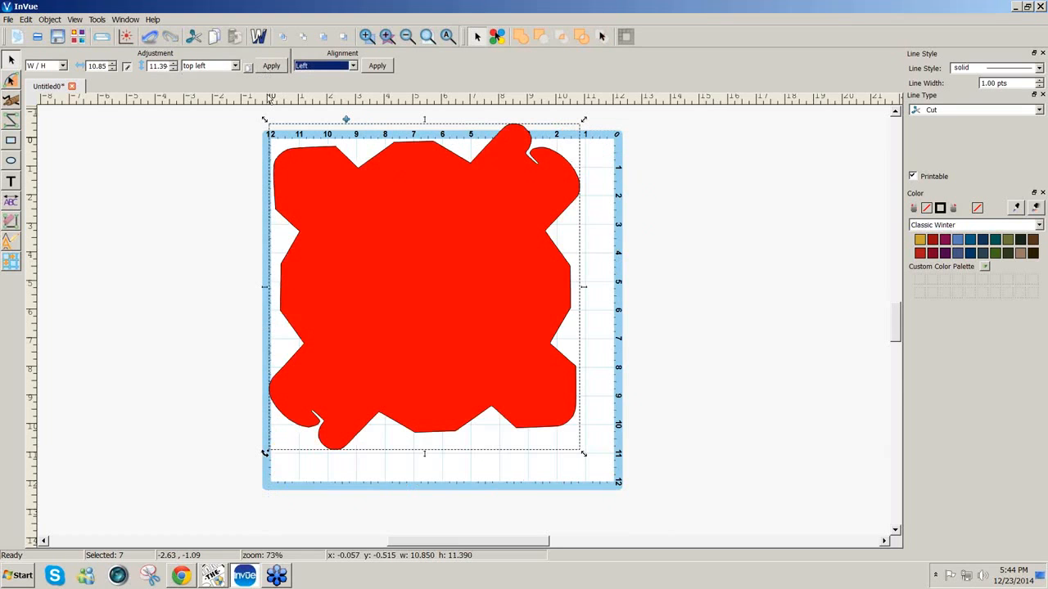
left_click_drag(383, 352, 393, 377)
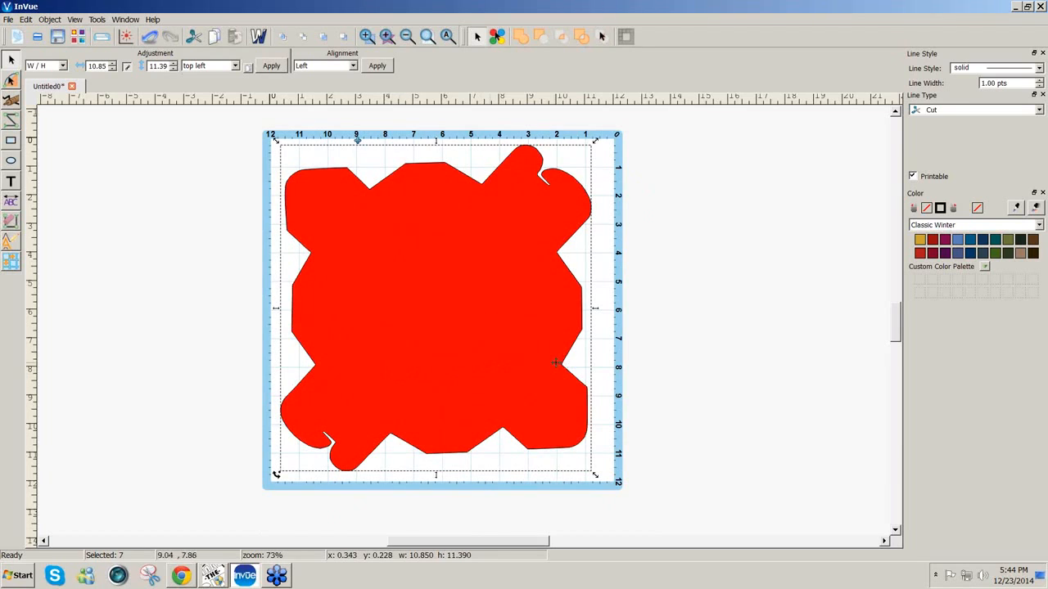
left_click(693, 332)
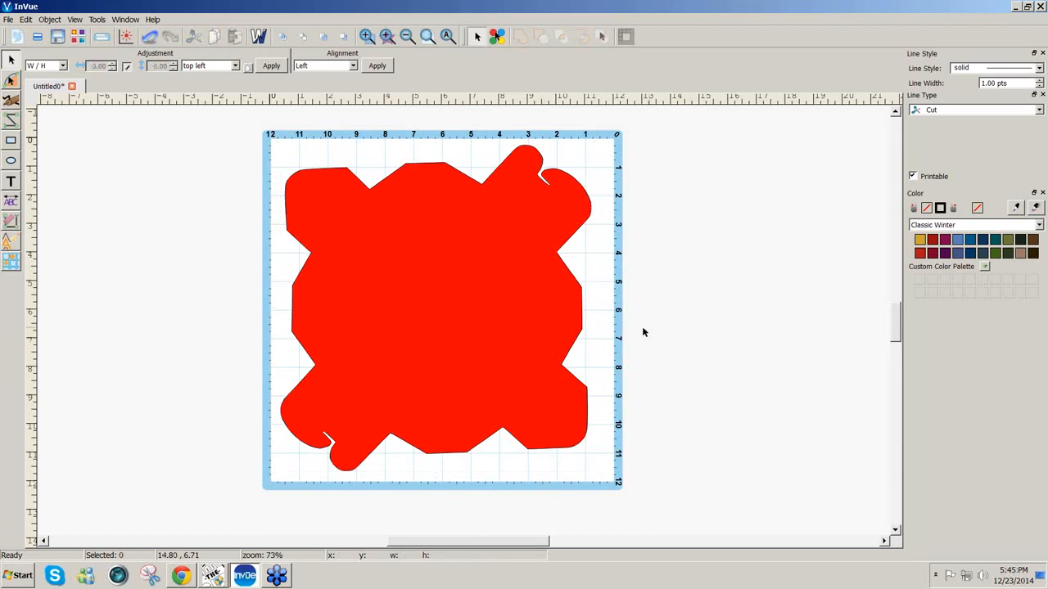
- Send the red takeout box outline to the back, behind its dashed fold lines
left_click(571, 317)
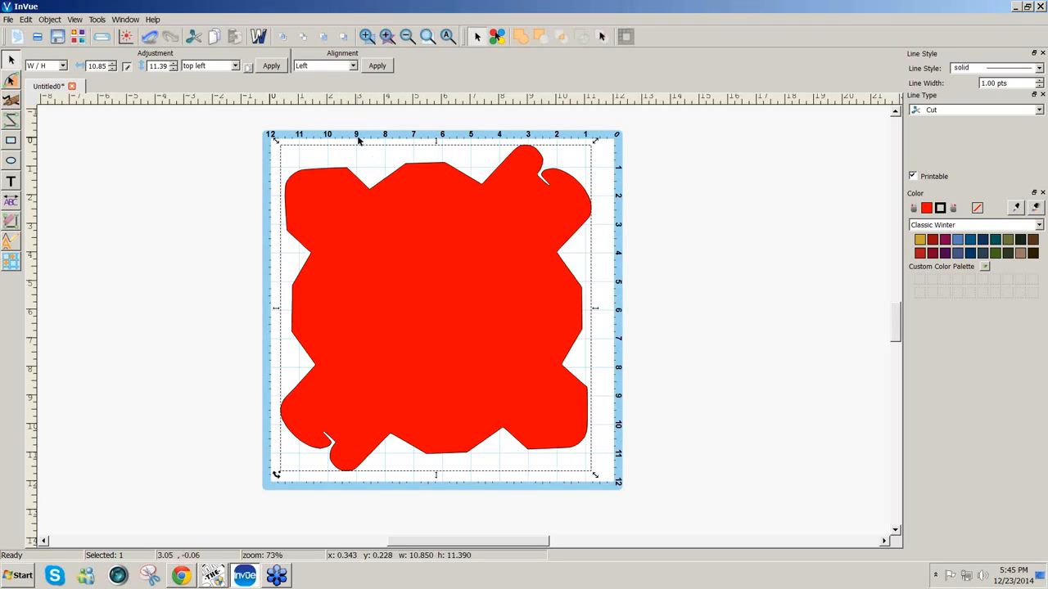
right_click(516, 264)
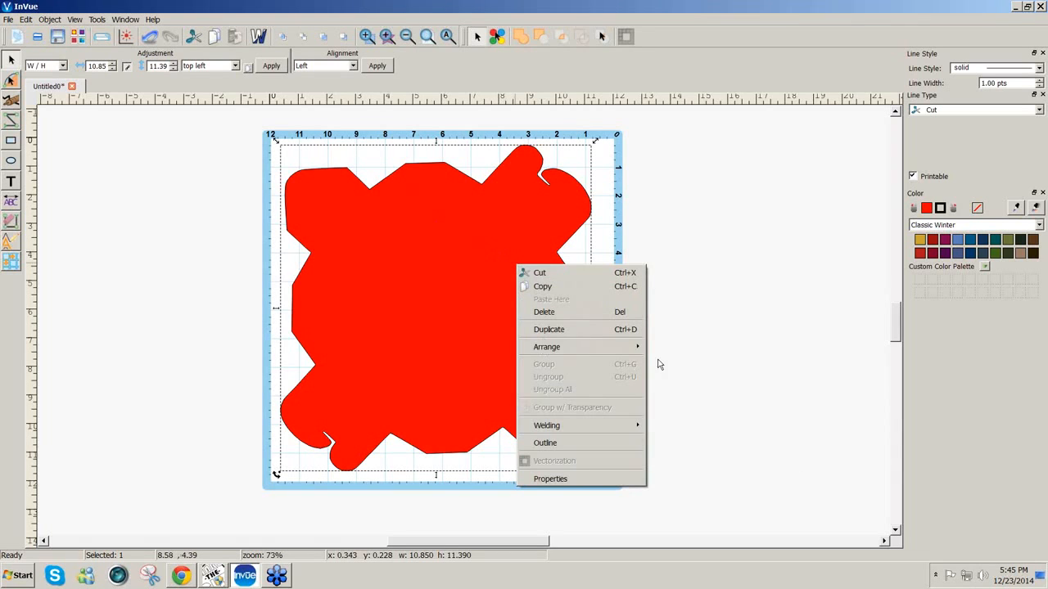
mouse_move(627, 347)
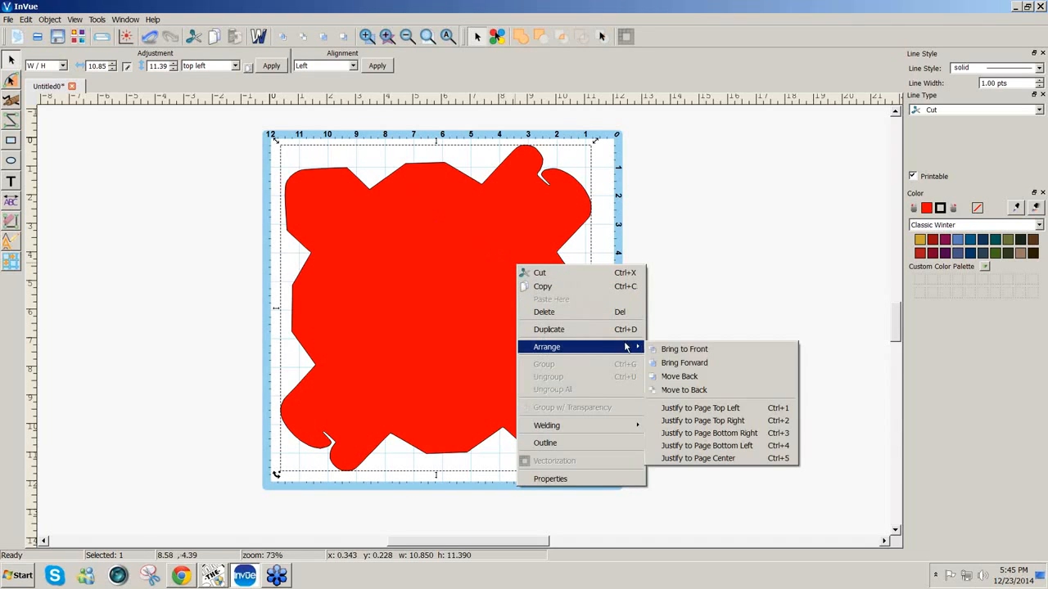
left_click(688, 378)
left_click(678, 396)
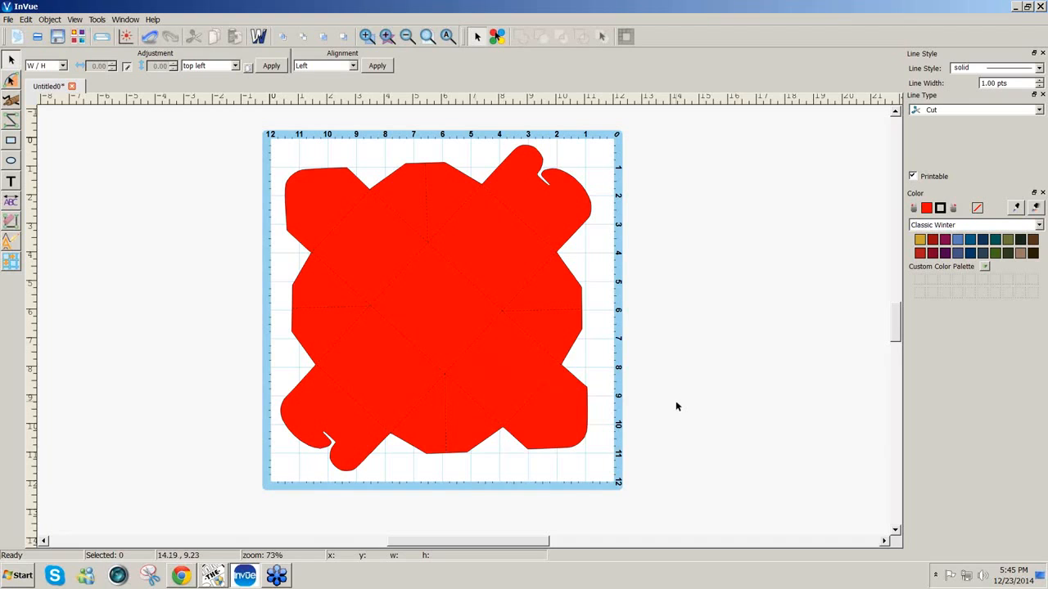
- Preview the takeout box's cut and fold lines in Cut Control, and return to design mode
left_click(102, 38)
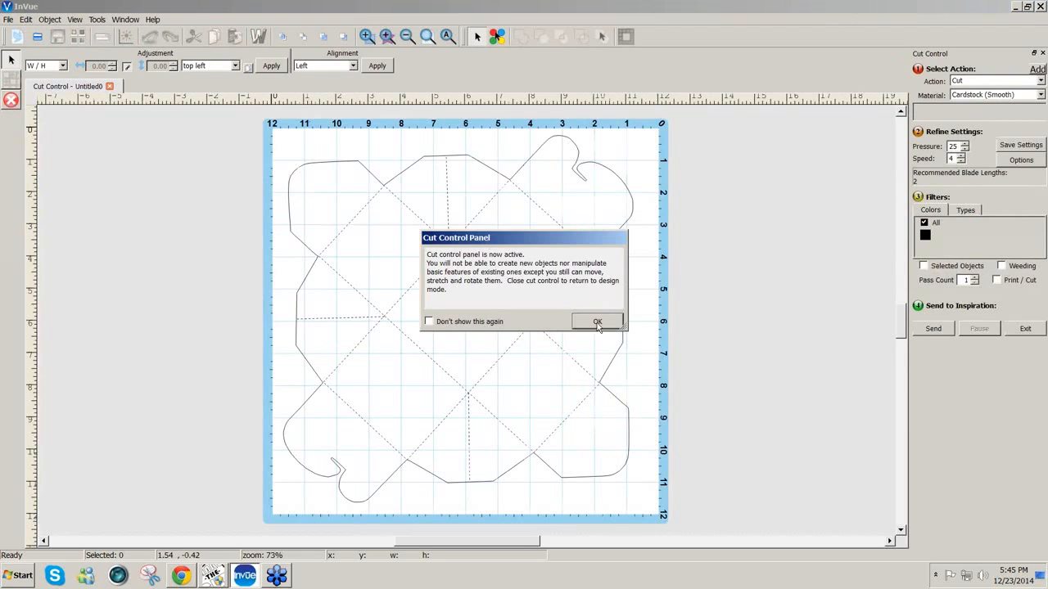
left_click(598, 323)
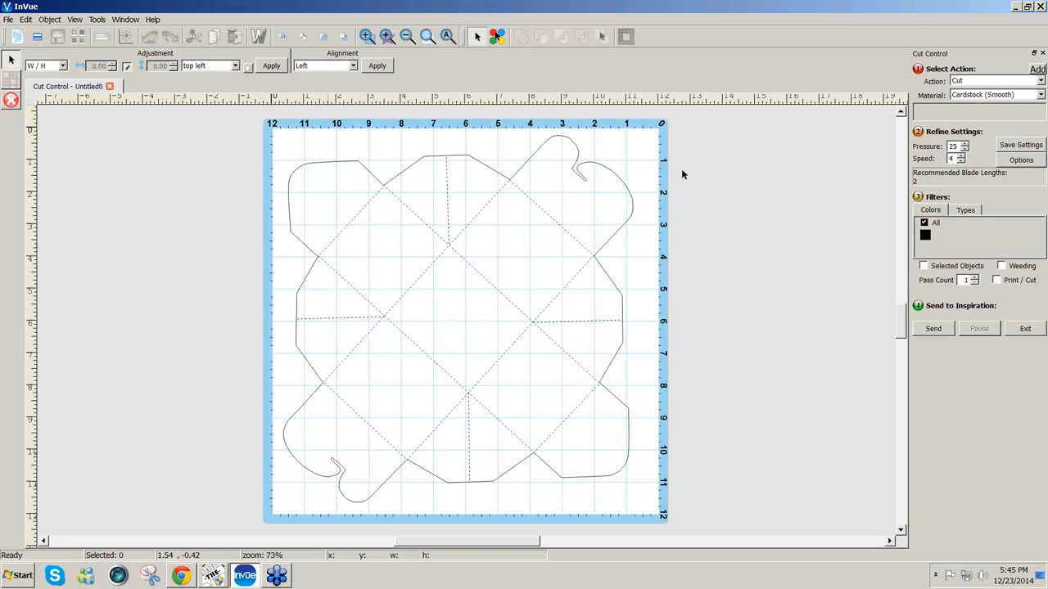
left_click(1026, 329)
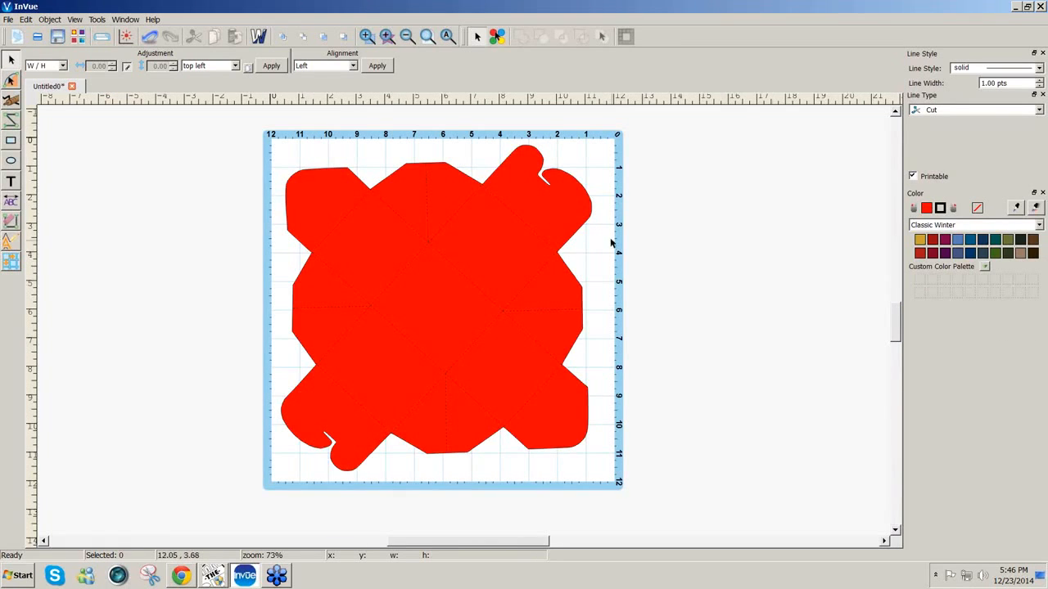
- Copy the takeout box outline's red fill color to its line color, and deselect the shape
left_click(560, 208)
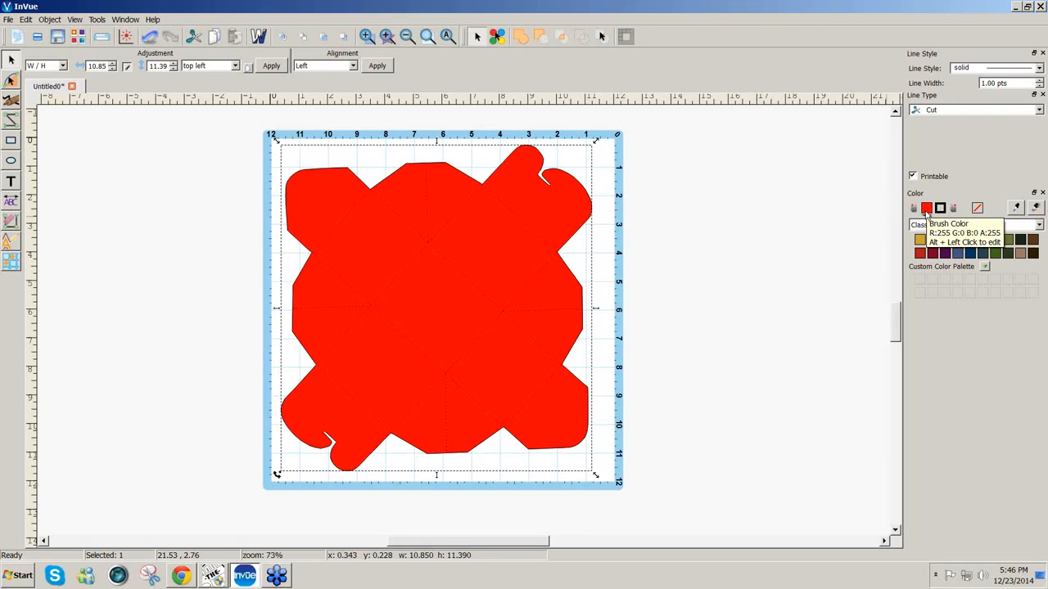
left_click_drag(926, 214, 941, 215)
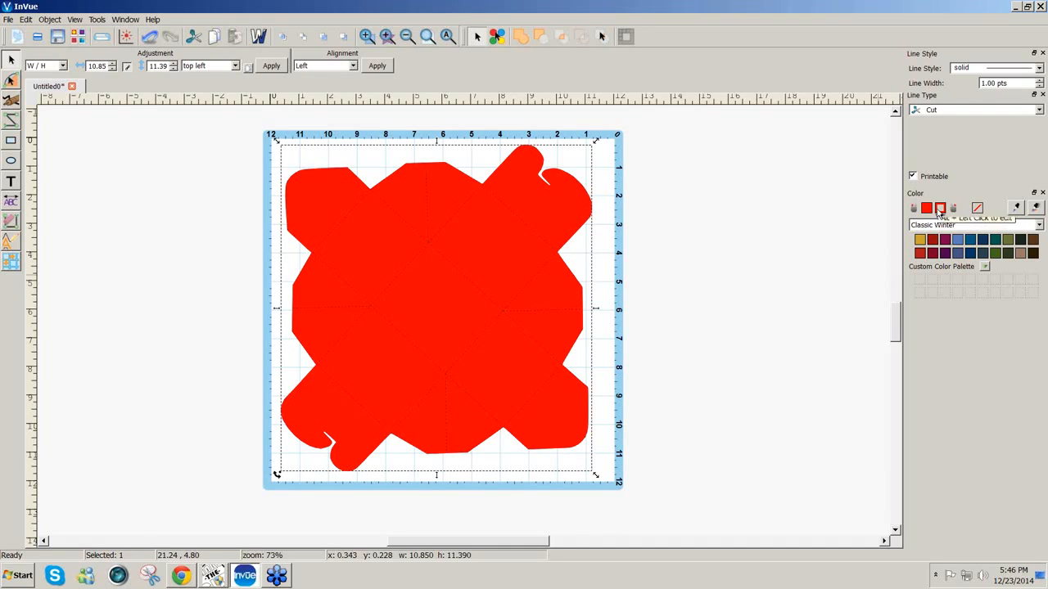
left_click(712, 221)
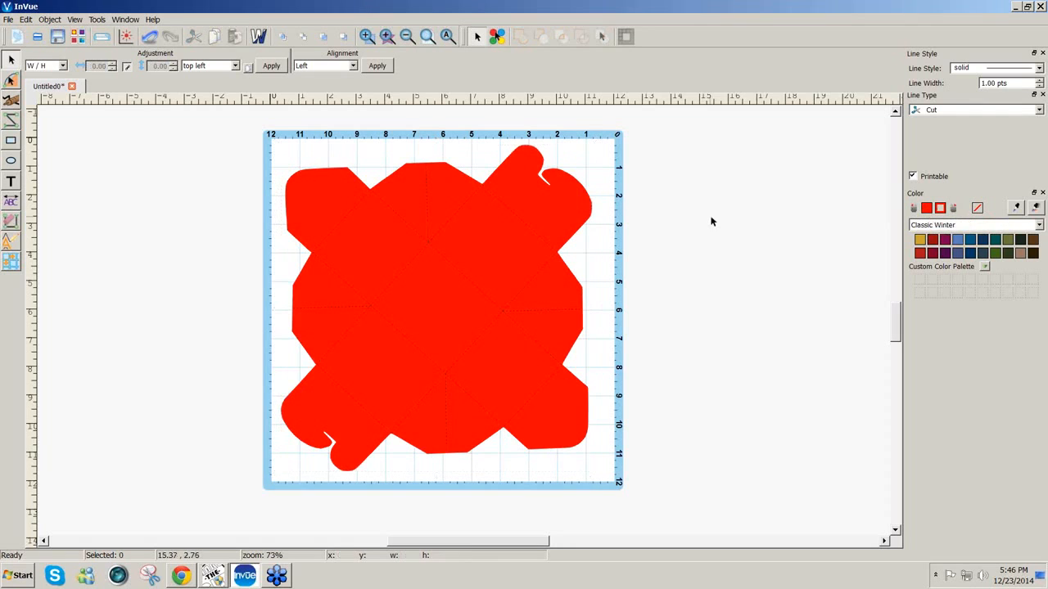
- Open Cut Control, filter the preview by color to isolate the black fold lines, and re-enable all colors
left_click(98, 39)
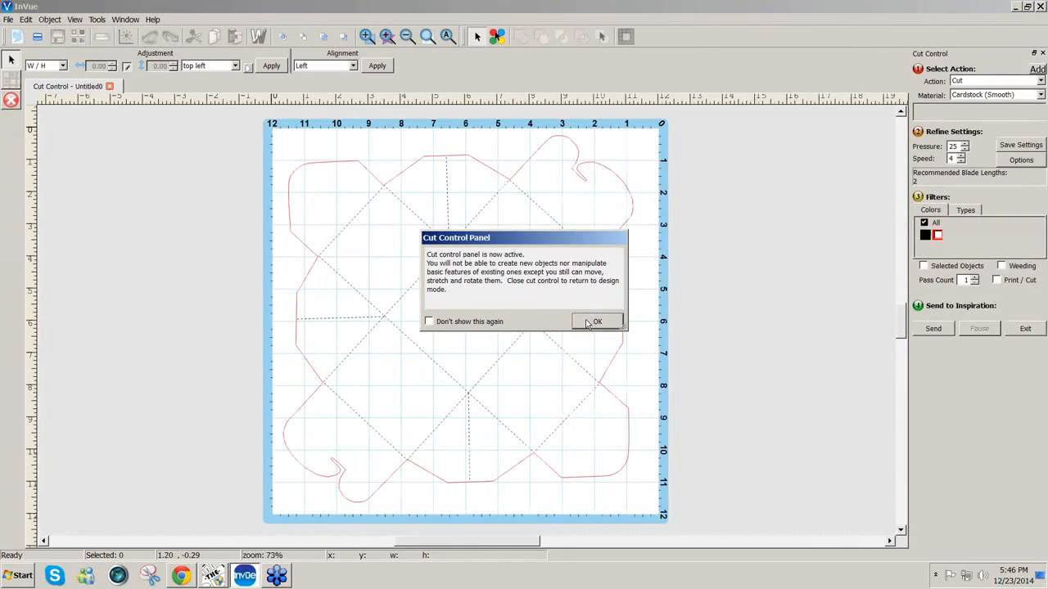
left_click(595, 322)
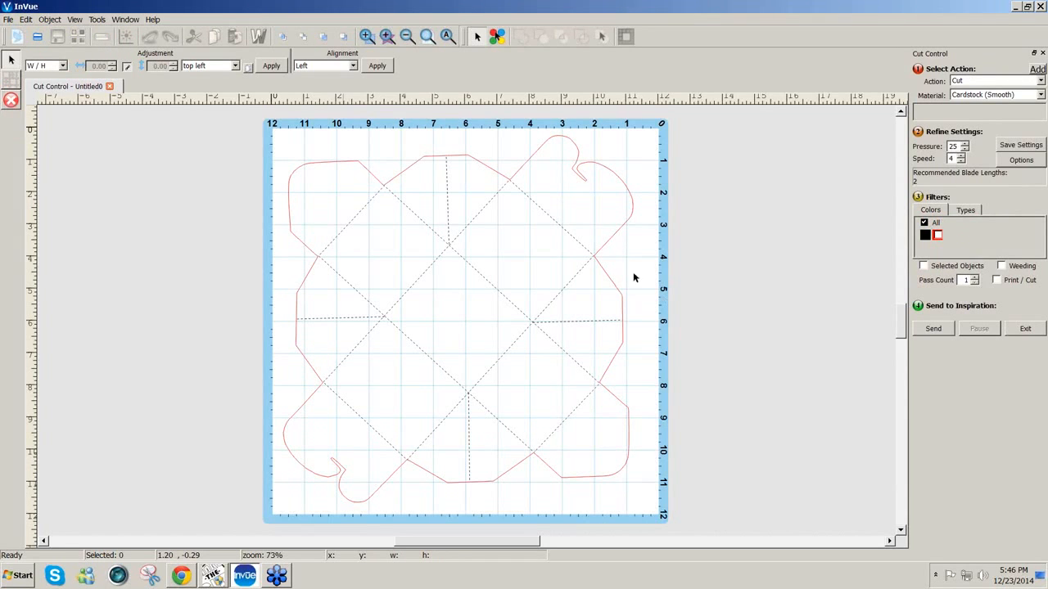
left_click(938, 235)
left_click(925, 236)
left_click(934, 237)
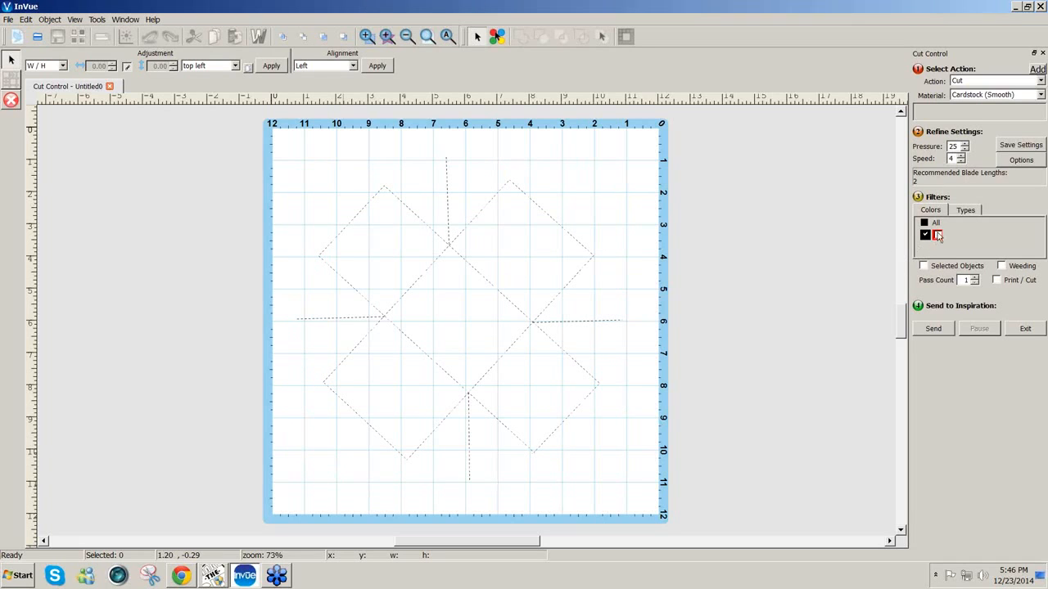
left_click(923, 226)
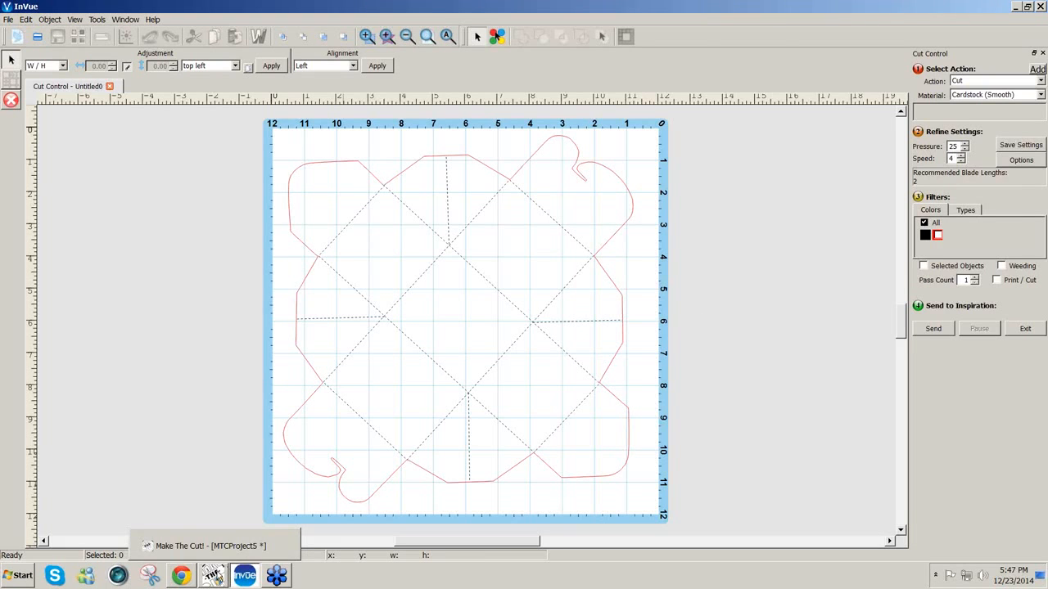
- Switch to Make The Cut and close MTCProject5 and MTCProject1 without saving changes
left_click(217, 579)
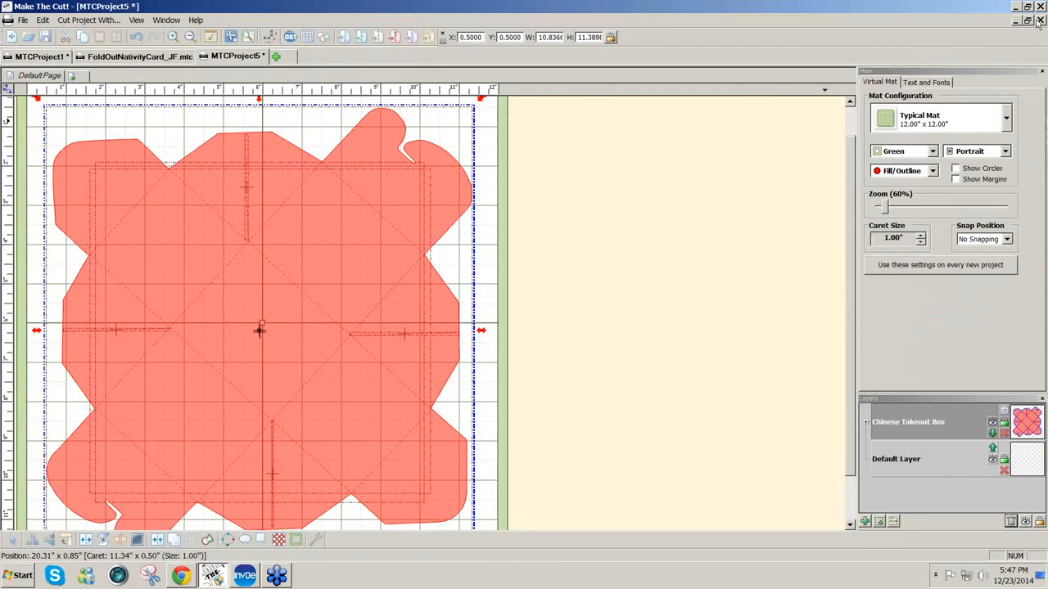
left_click(24, 19)
left_click(38, 57)
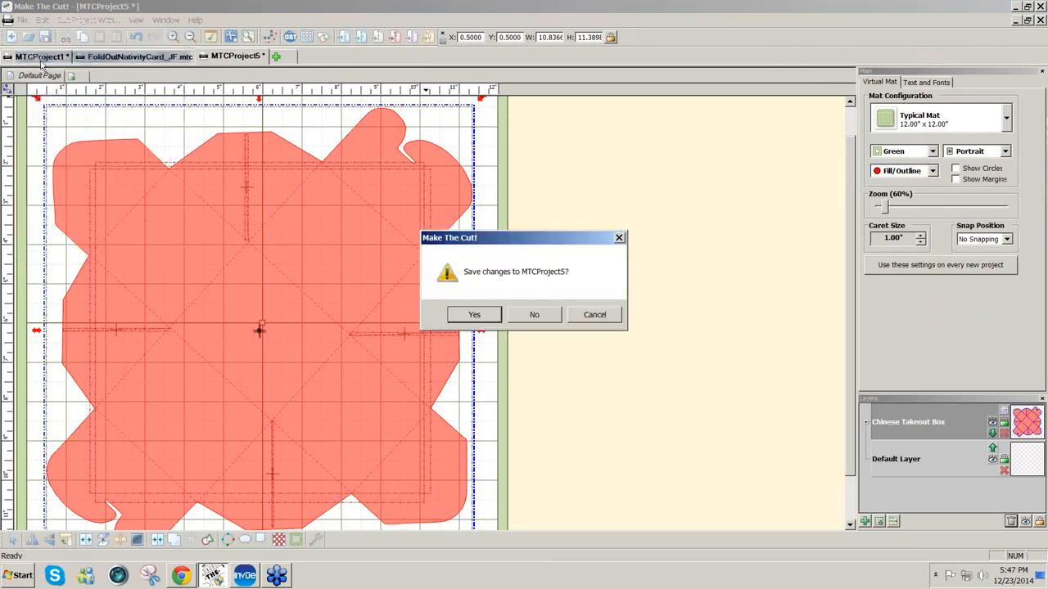
left_click(532, 316)
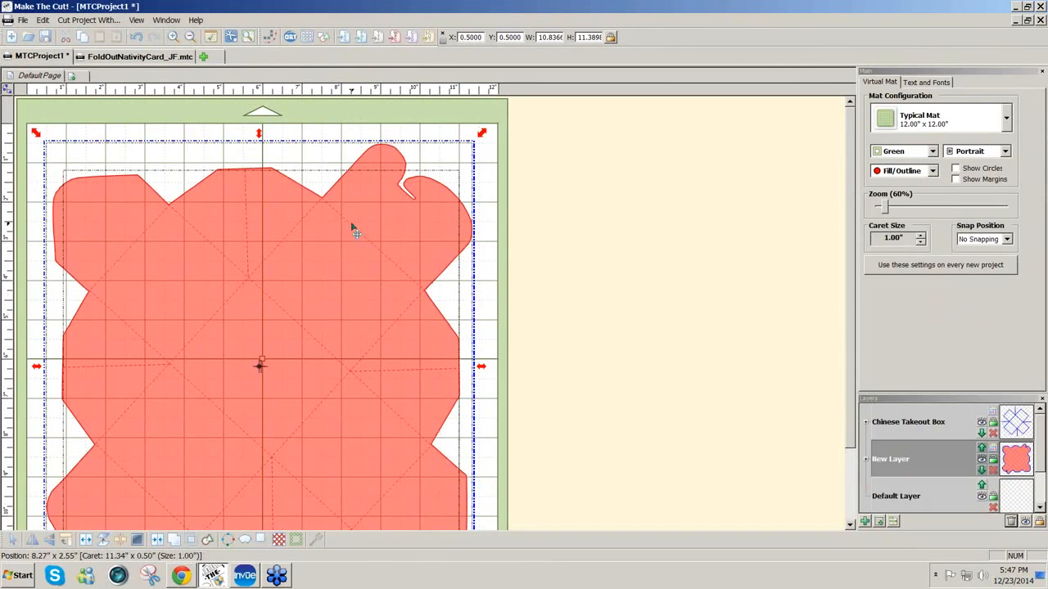
left_click(24, 20)
left_click(37, 56)
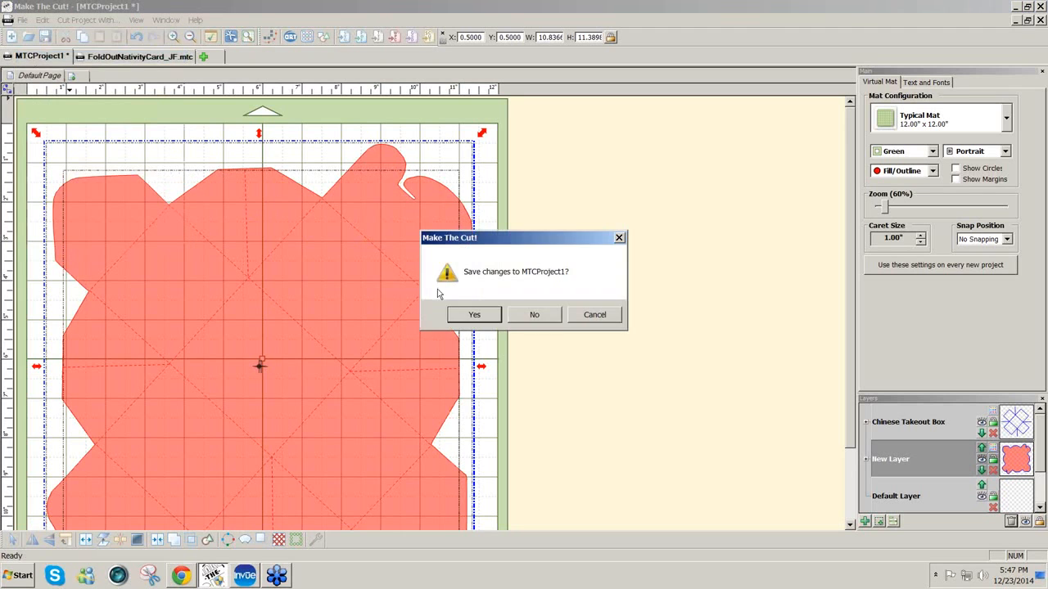
left_click(538, 315)
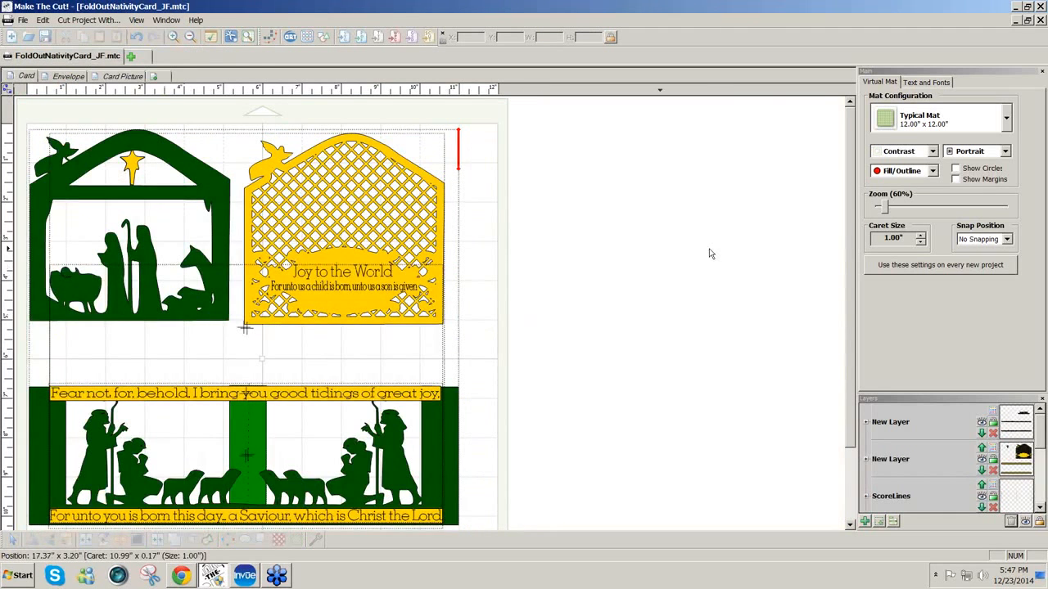
- Create a new project and open the second page of the Make The Cut gallery
left_click(130, 56)
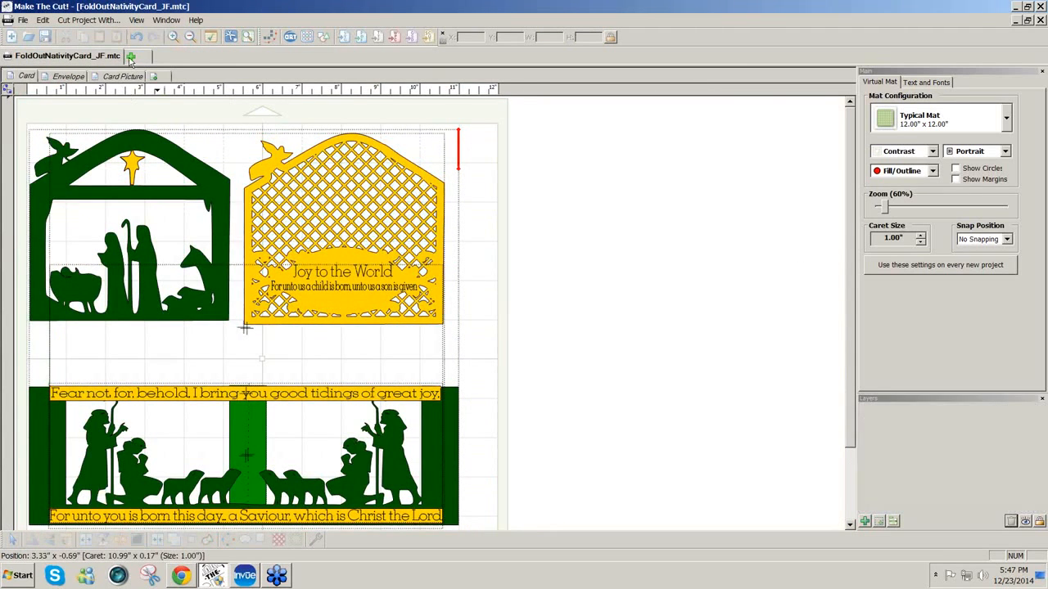
left_click(304, 39)
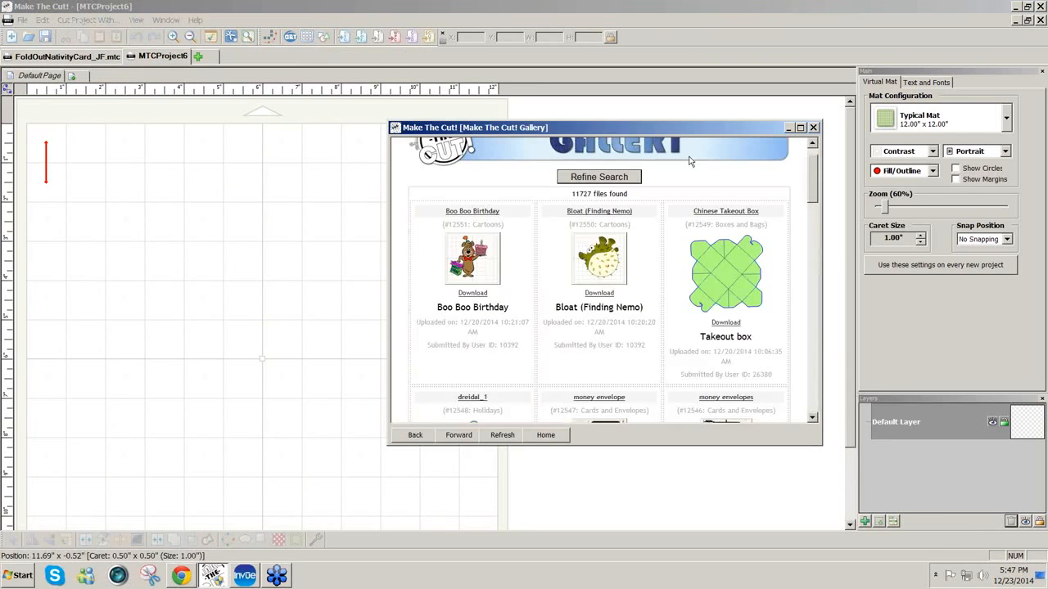
left_click_drag(810, 193, 806, 272)
left_click(425, 365)
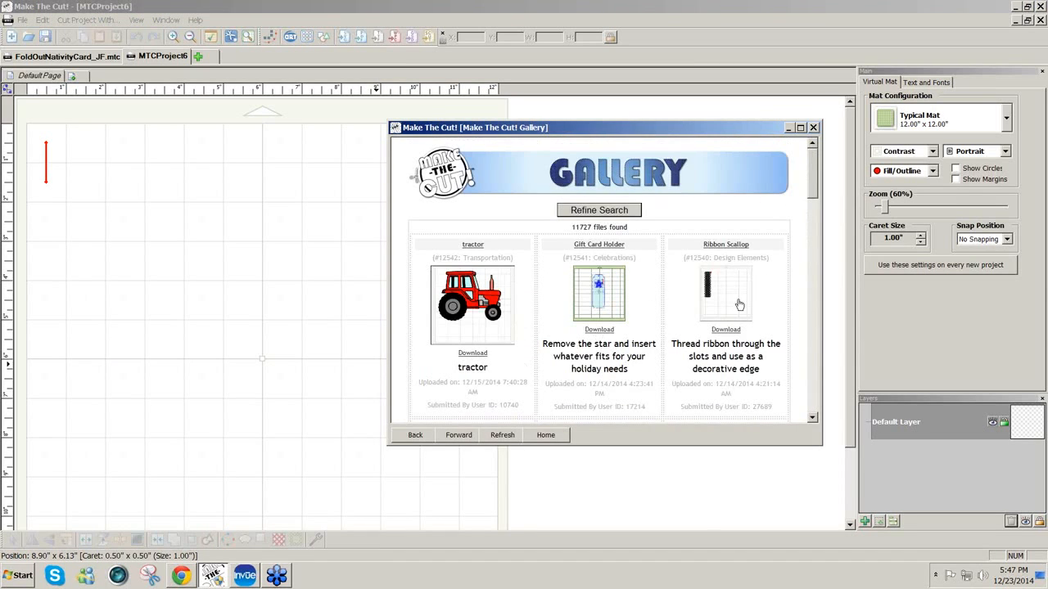
- Download the Nativity Card project from the gallery, and close the gallery and project notes
left_click_drag(815, 195, 812, 234)
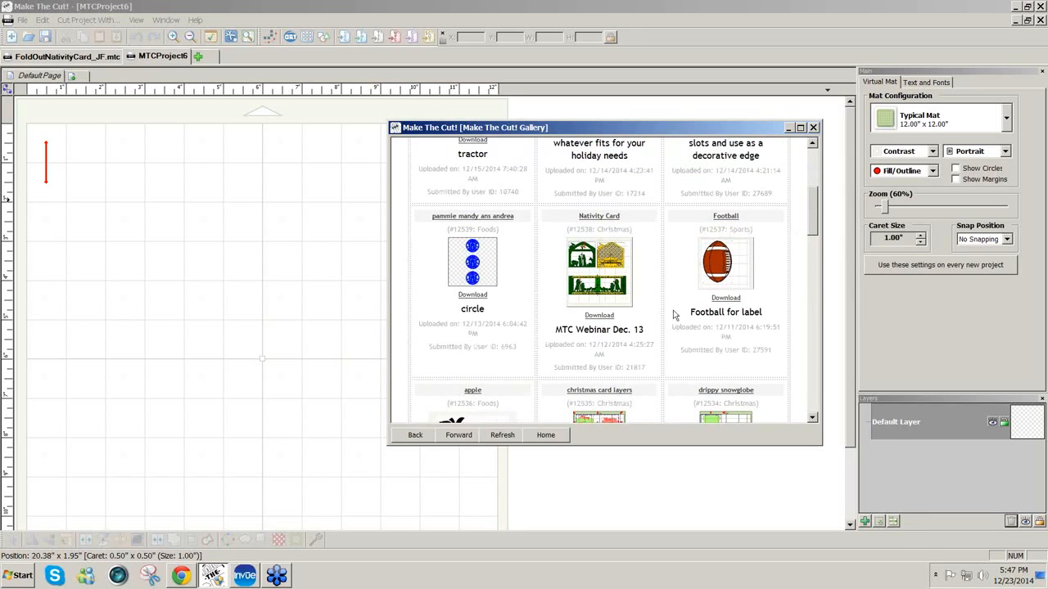
left_click(610, 318)
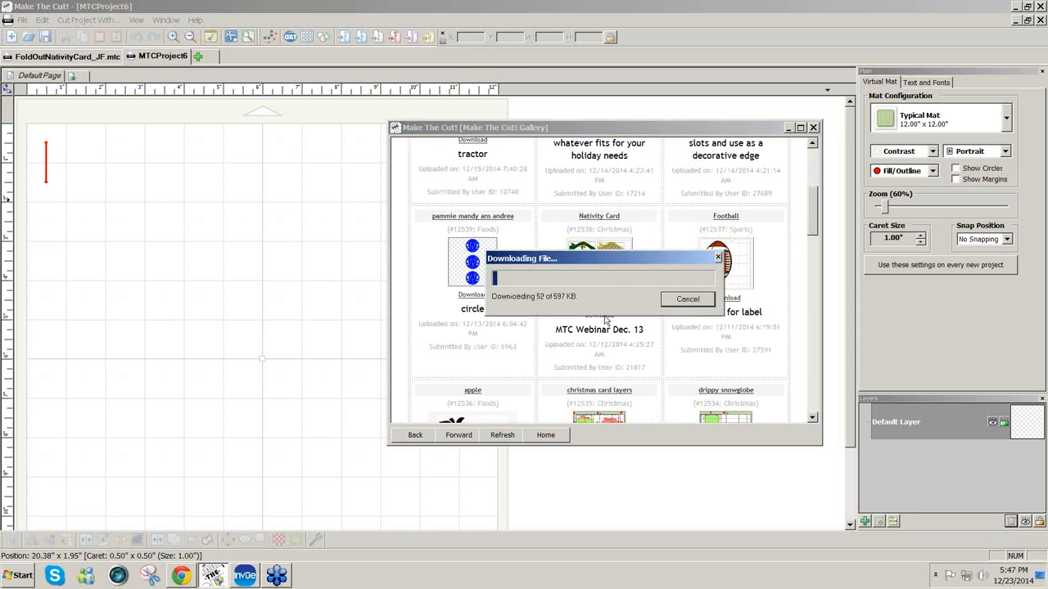
left_click(813, 128)
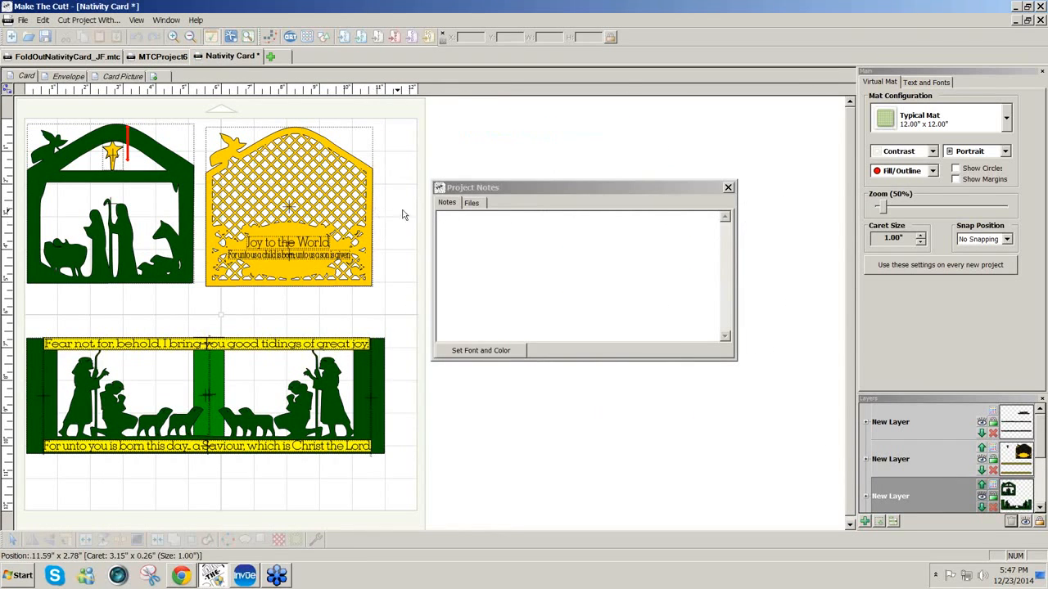
left_click(728, 187)
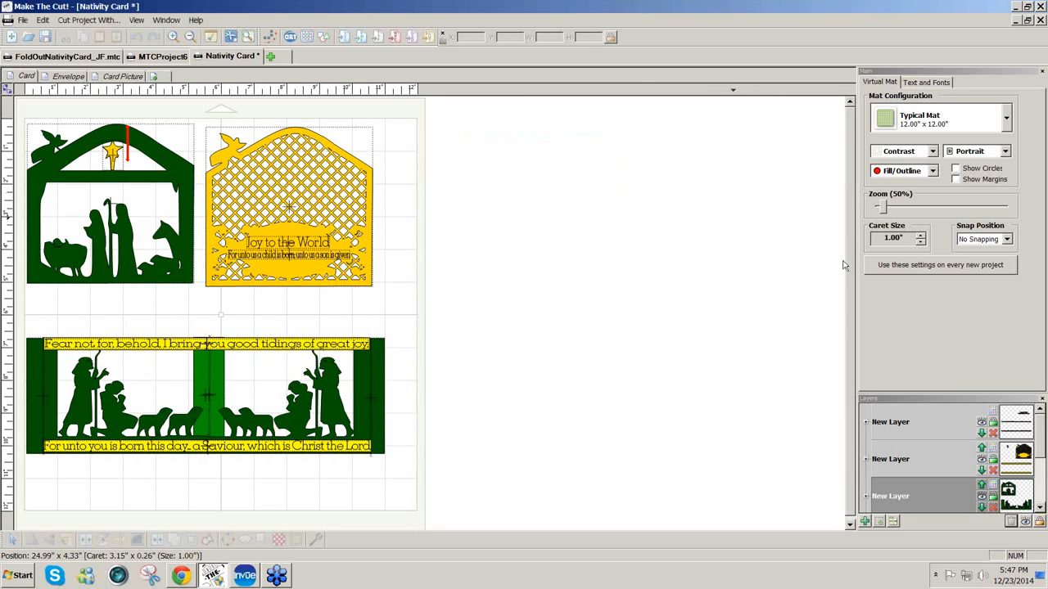
- Join all the shapes in the Nativity Card's black lettering layer
left_click(1044, 455)
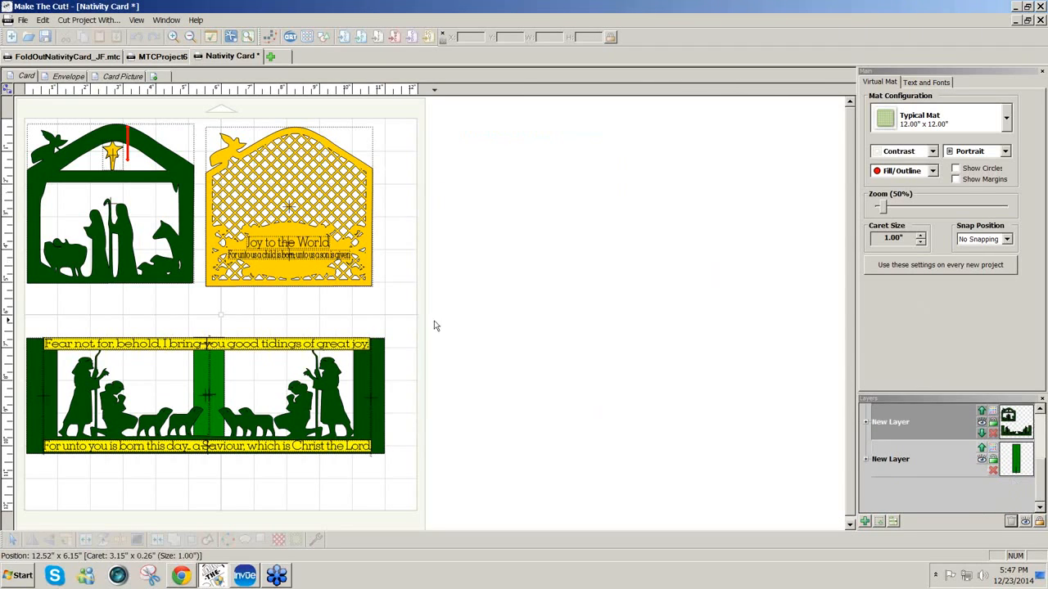
left_click_drag(1041, 464, 1047, 417)
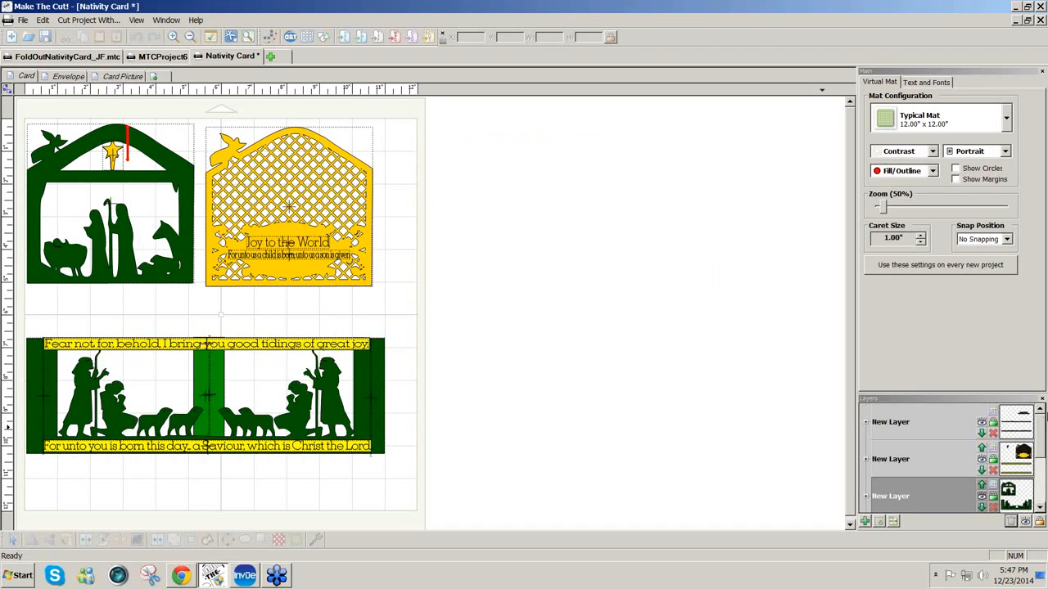
left_click(1022, 431)
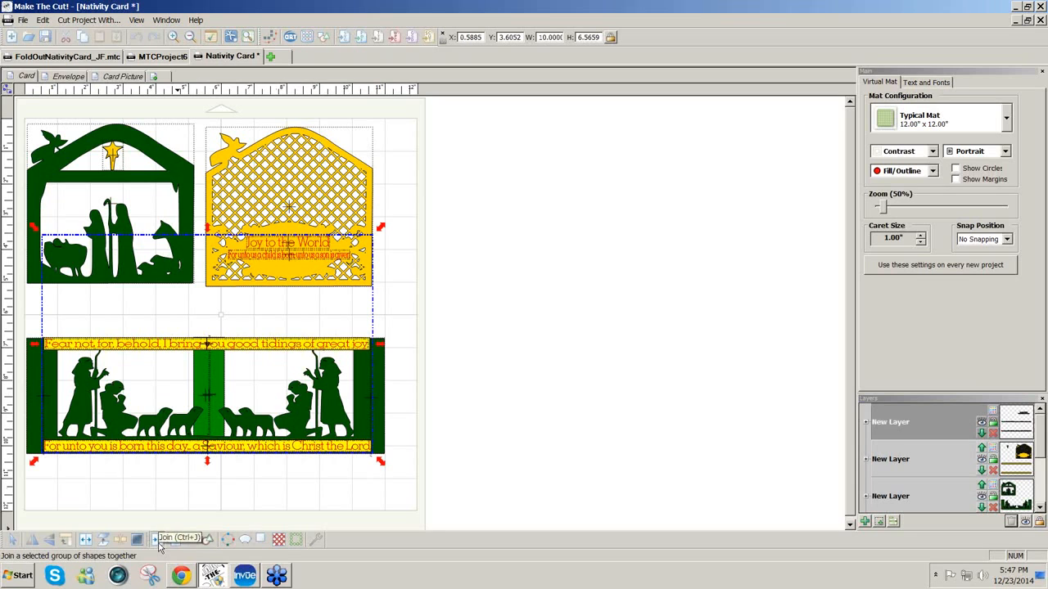
left_click(157, 540)
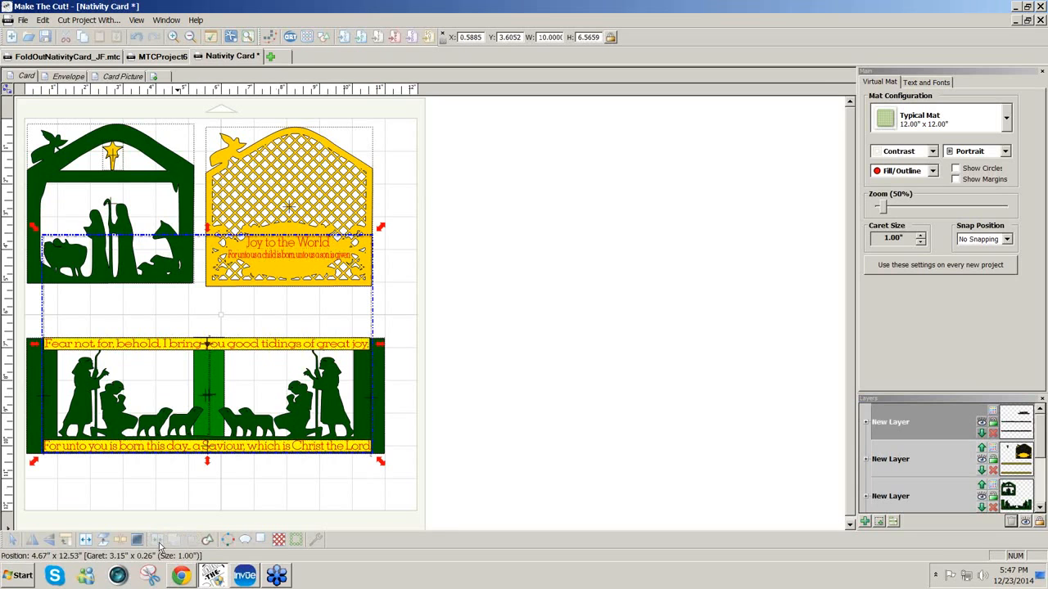
- Join the shapes in the gold lattice layer, and join those in the dark green silhouette layer
left_click(1022, 455)
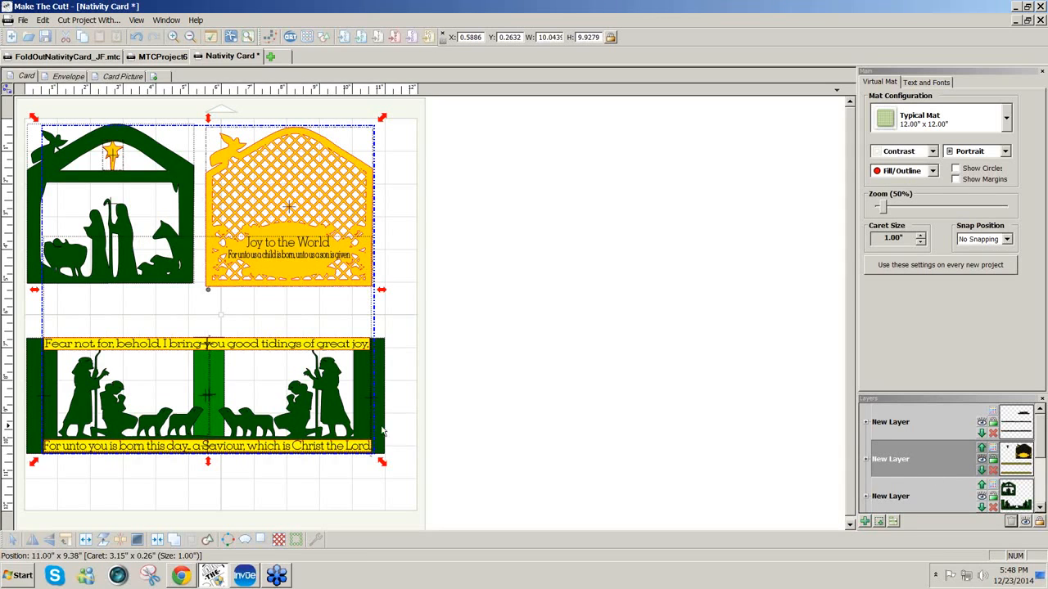
left_click(161, 545)
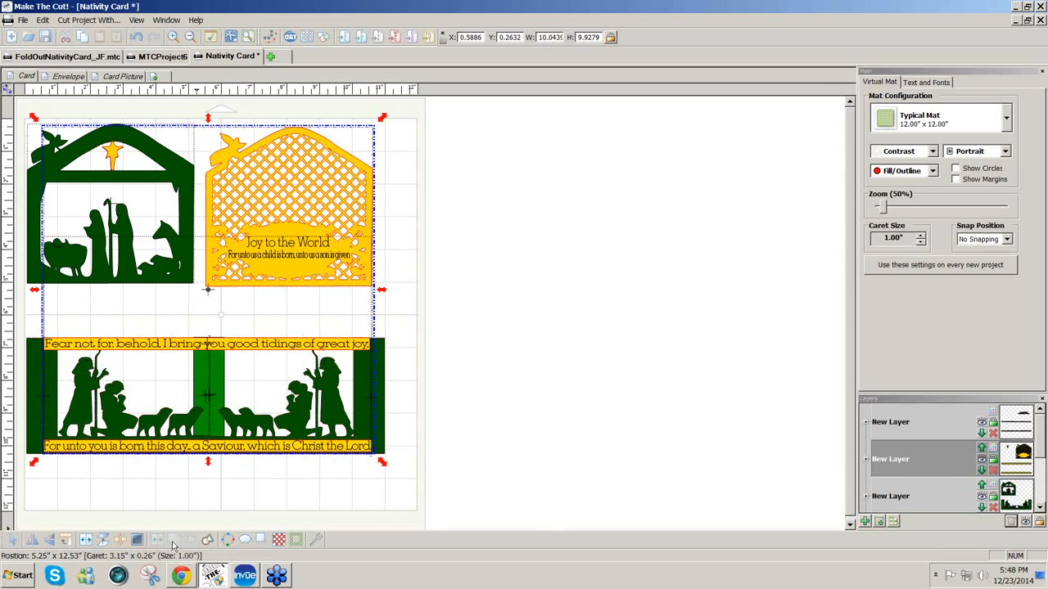
left_click(1040, 509)
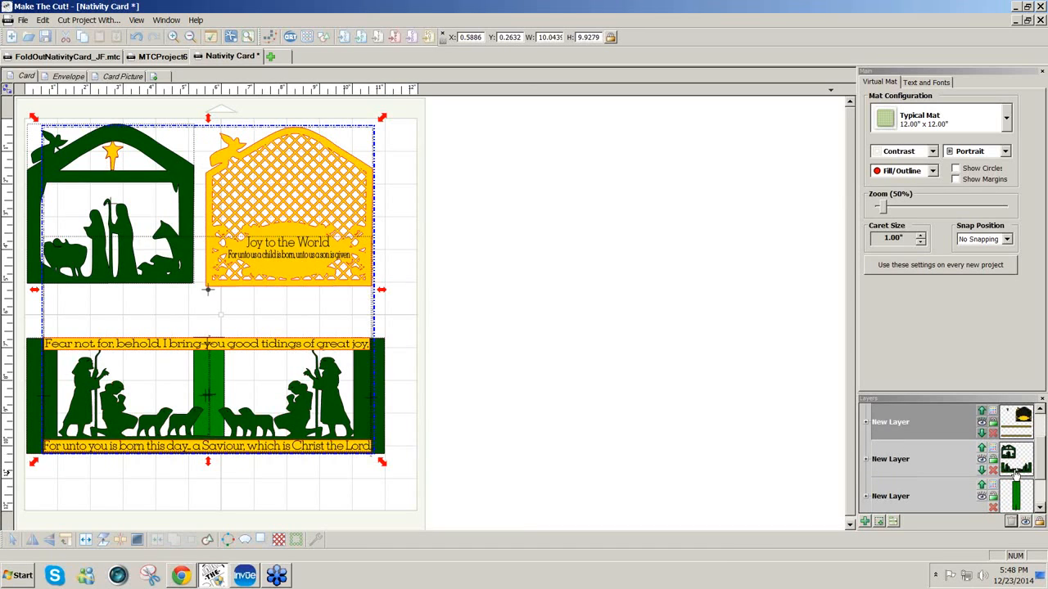
left_click(1015, 473)
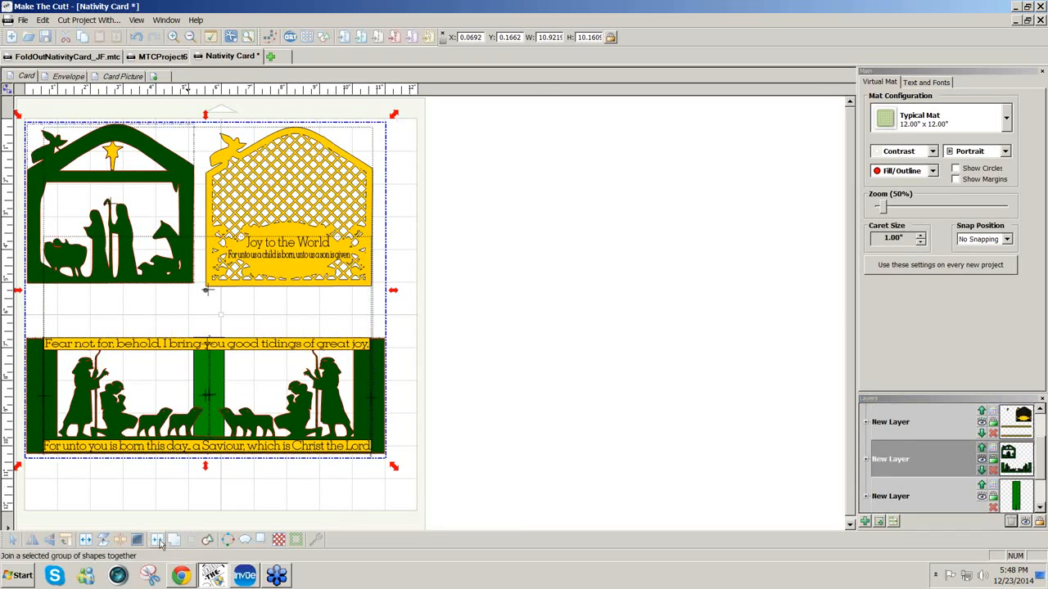
left_click(1039, 507)
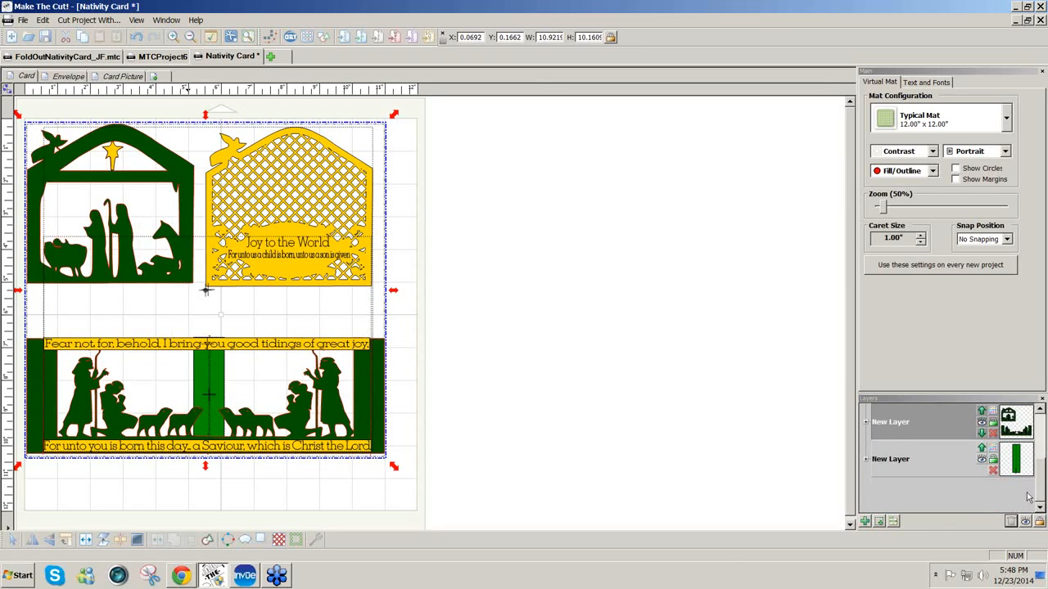
scroll(1037, 496, "up", 2)
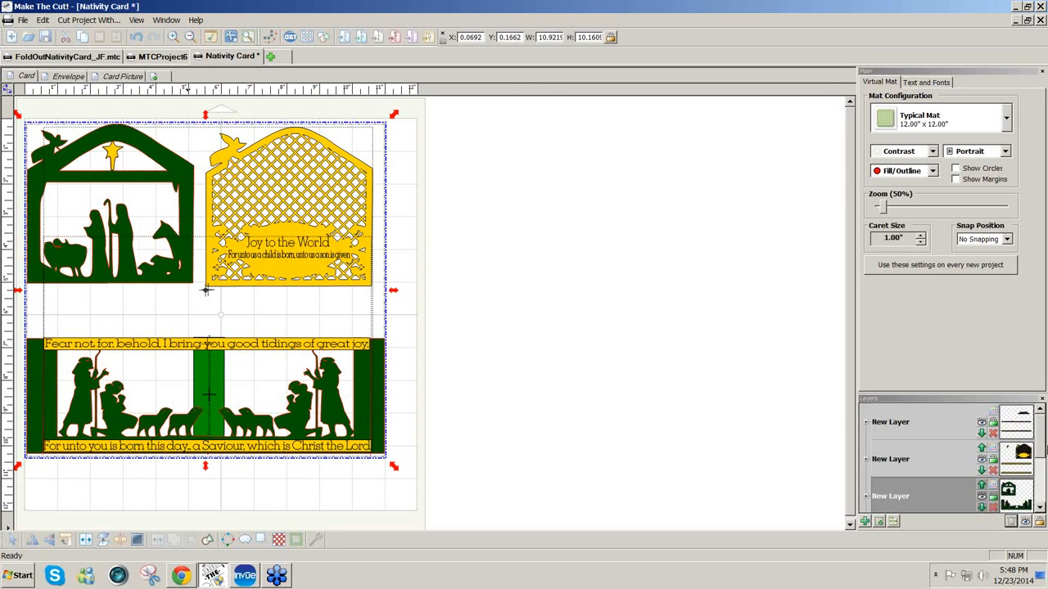
left_click(501, 429)
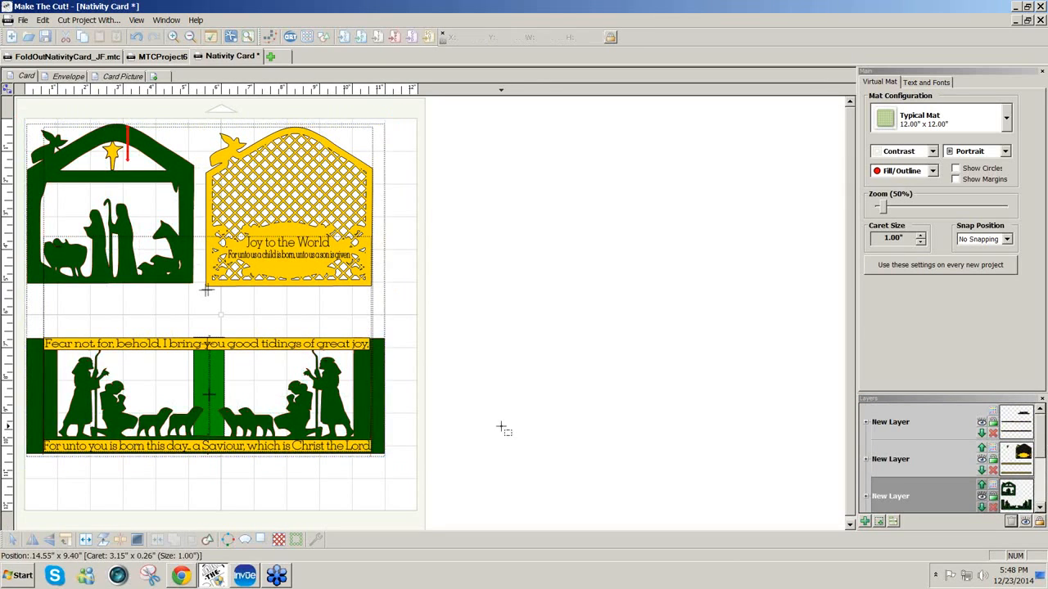
left_click(13, 542)
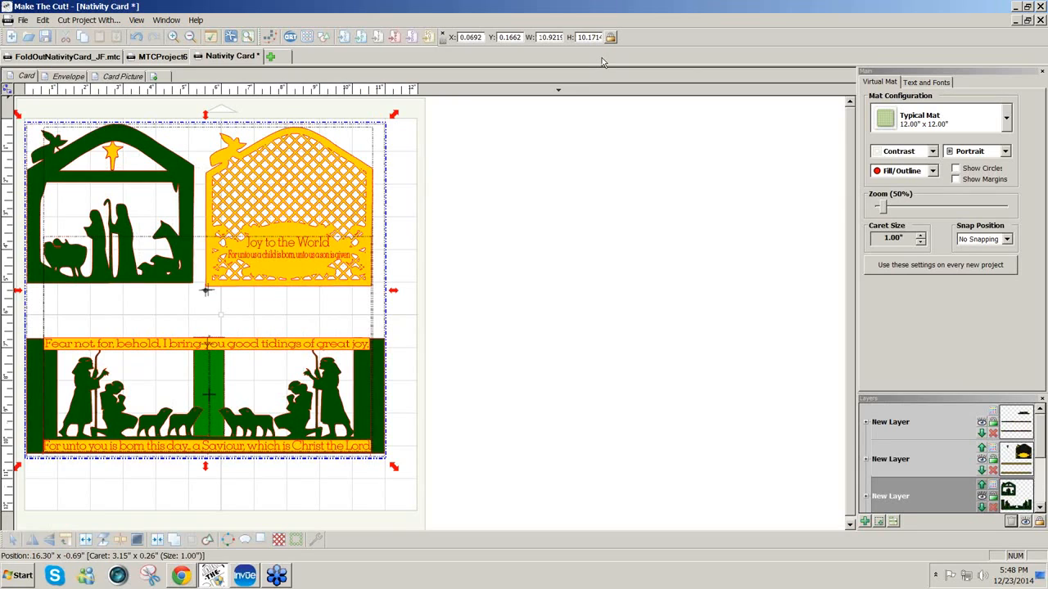
left_click(23, 23)
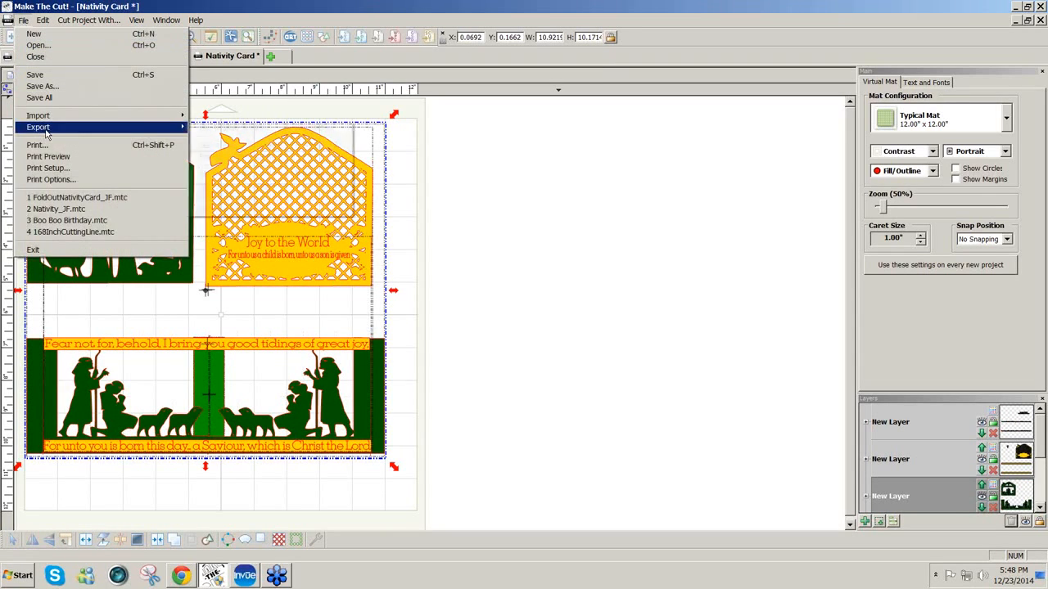
mouse_move(47, 131)
left_click(603, 159)
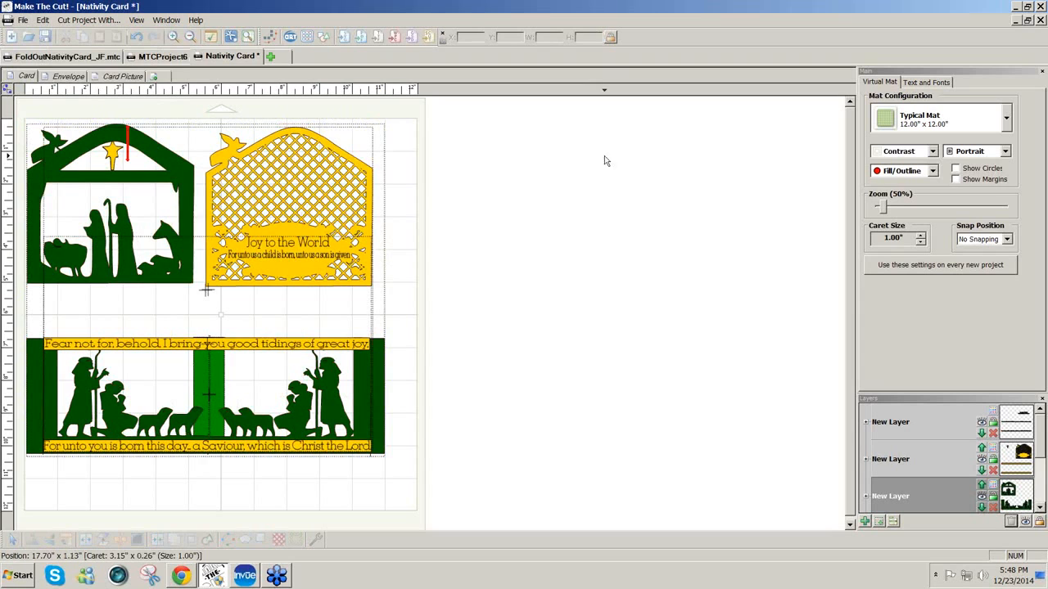
- Unlock all layers of the Nativity Card project and clear the selection
left_click(339, 226)
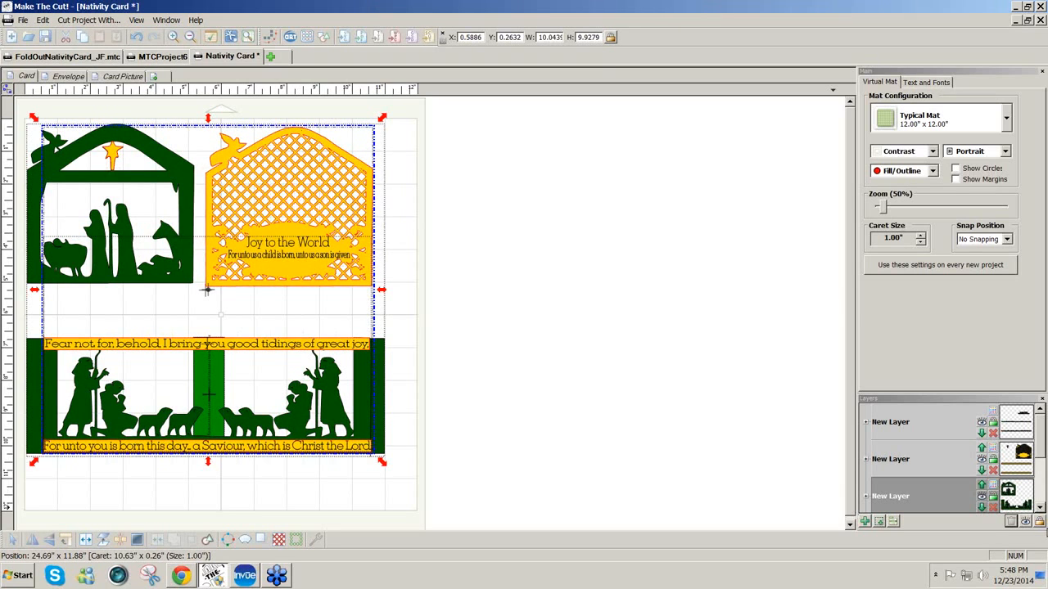
left_click(1039, 523)
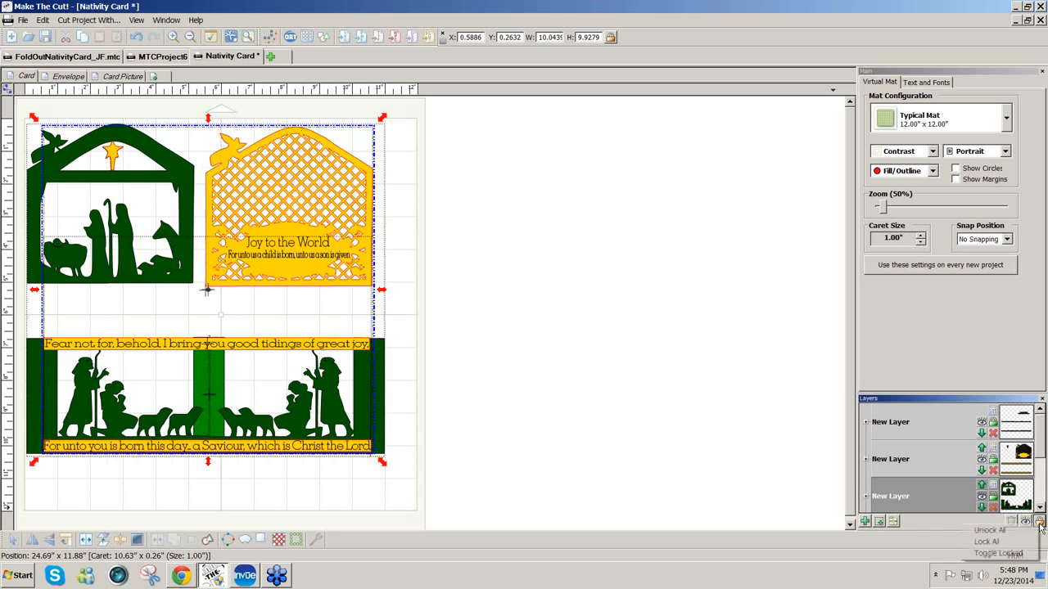
left_click(1014, 531)
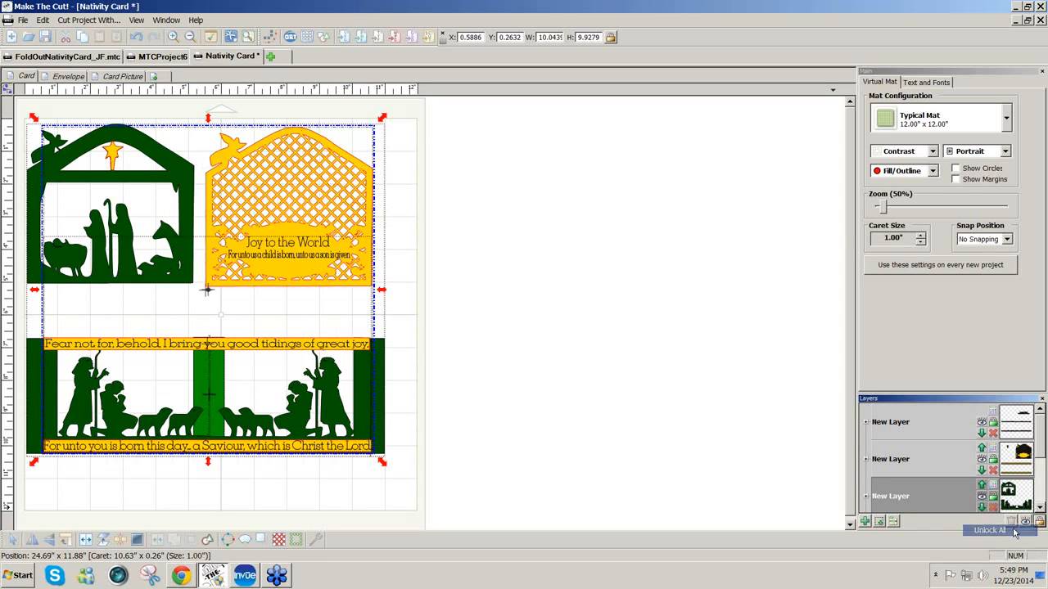
left_click(699, 458)
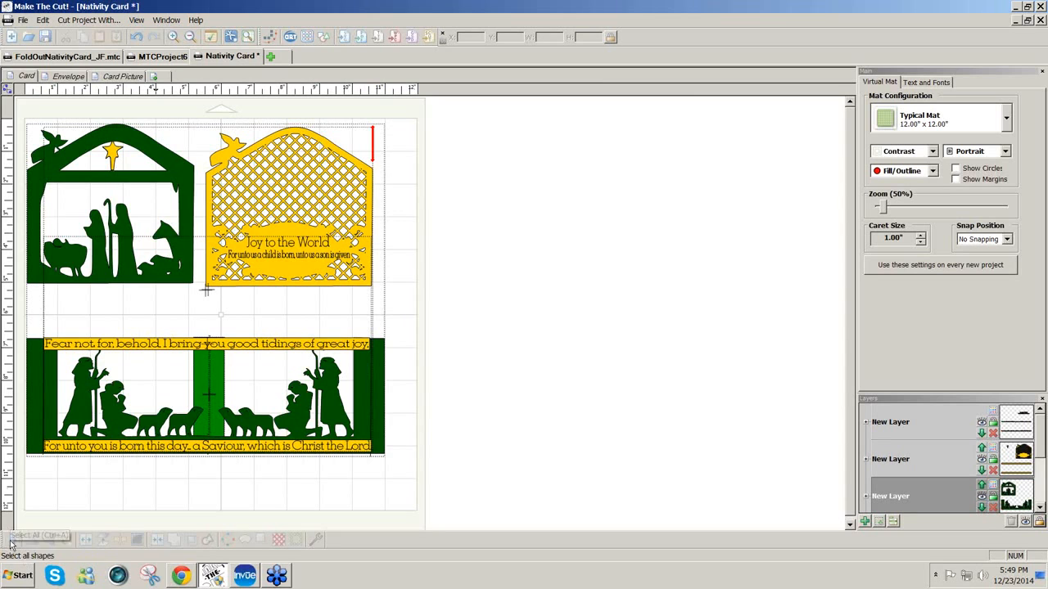
- Export all the Nativity Card shapes to the Desktop as an SVG file named FoldOutNativityCard1.svg
left_click(13, 541)
left_click(23, 20)
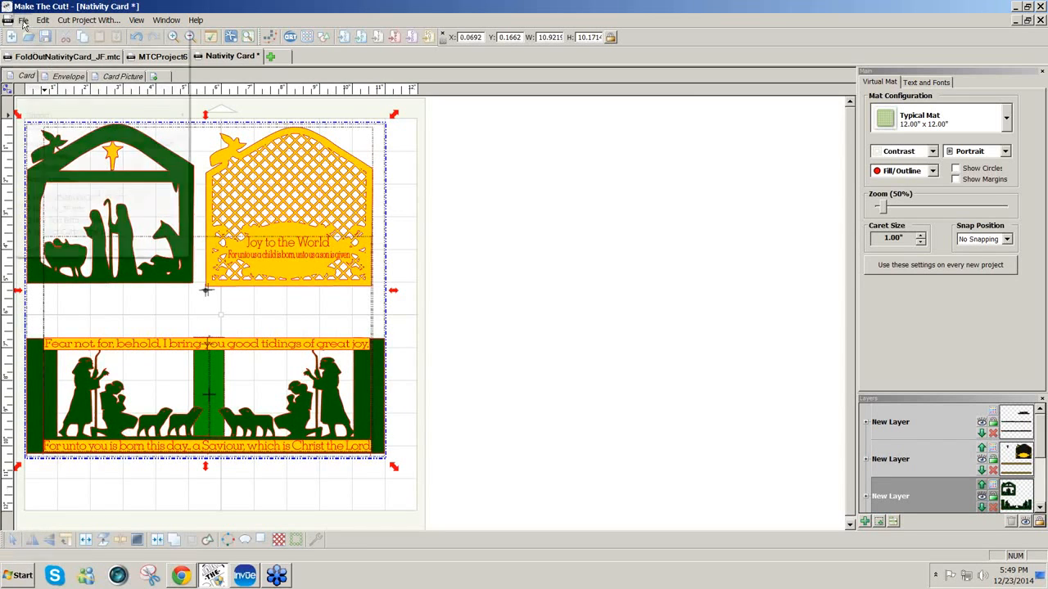
mouse_move(39, 129)
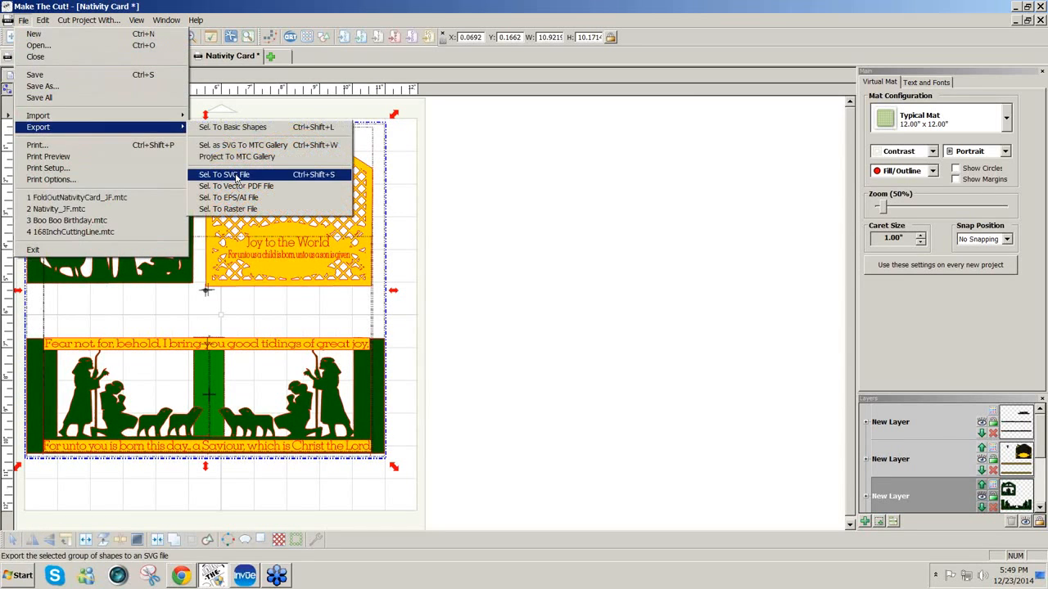
left_click(236, 175)
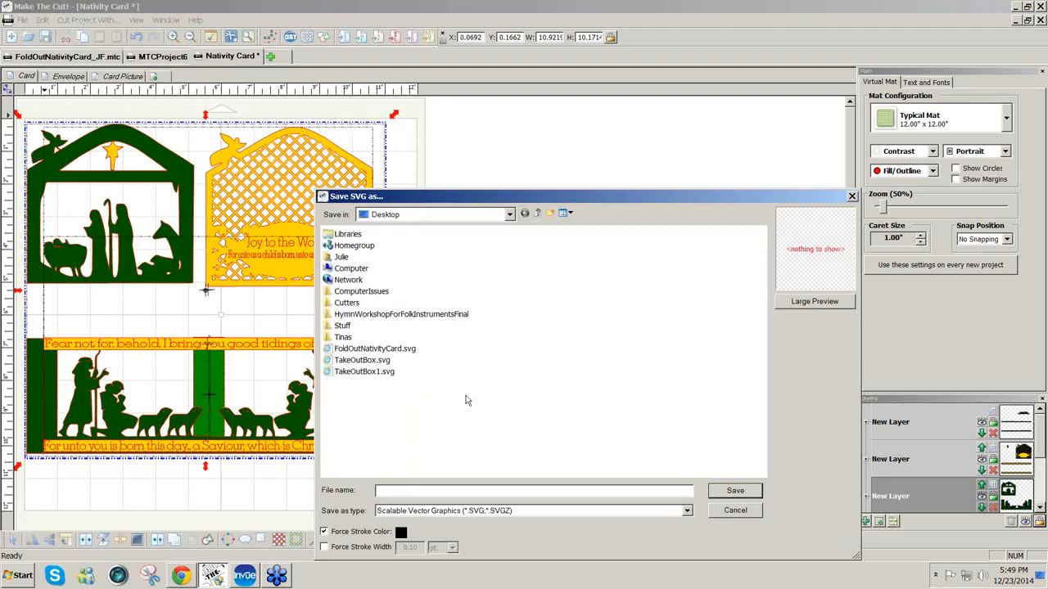
left_click(400, 348)
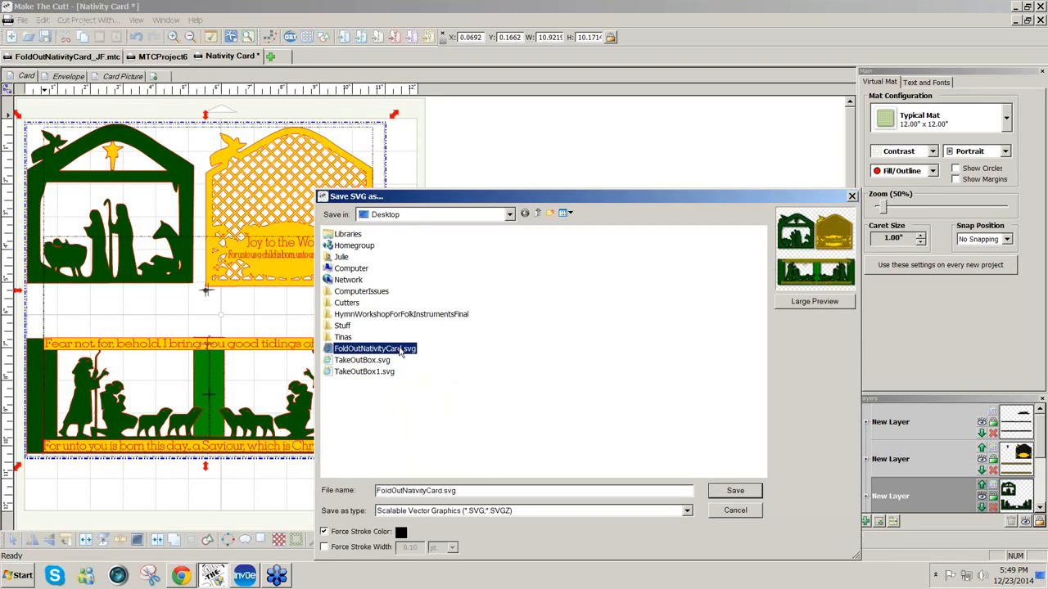
left_click(443, 491)
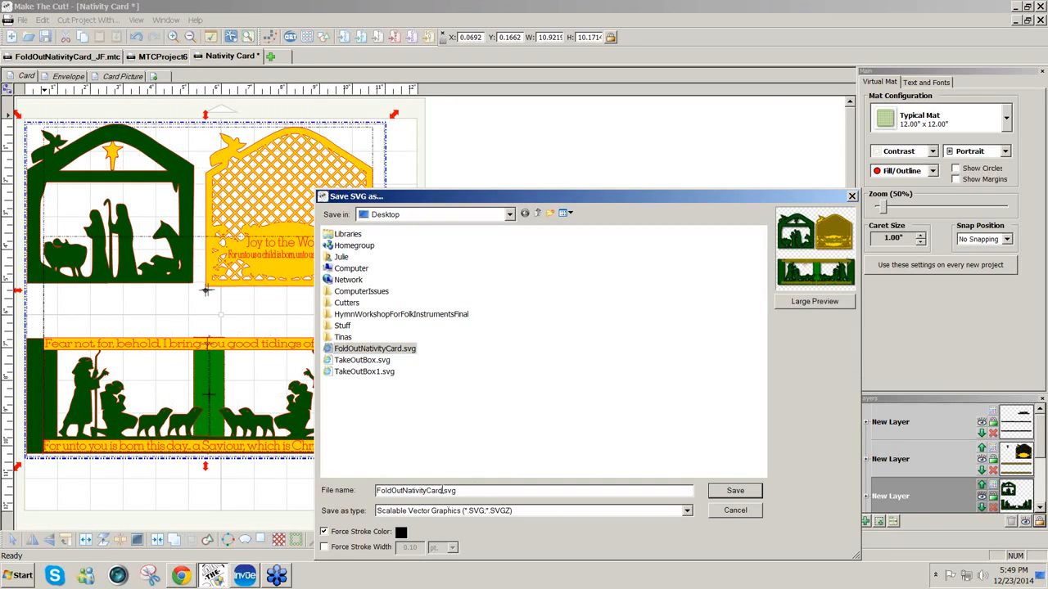
key("super")
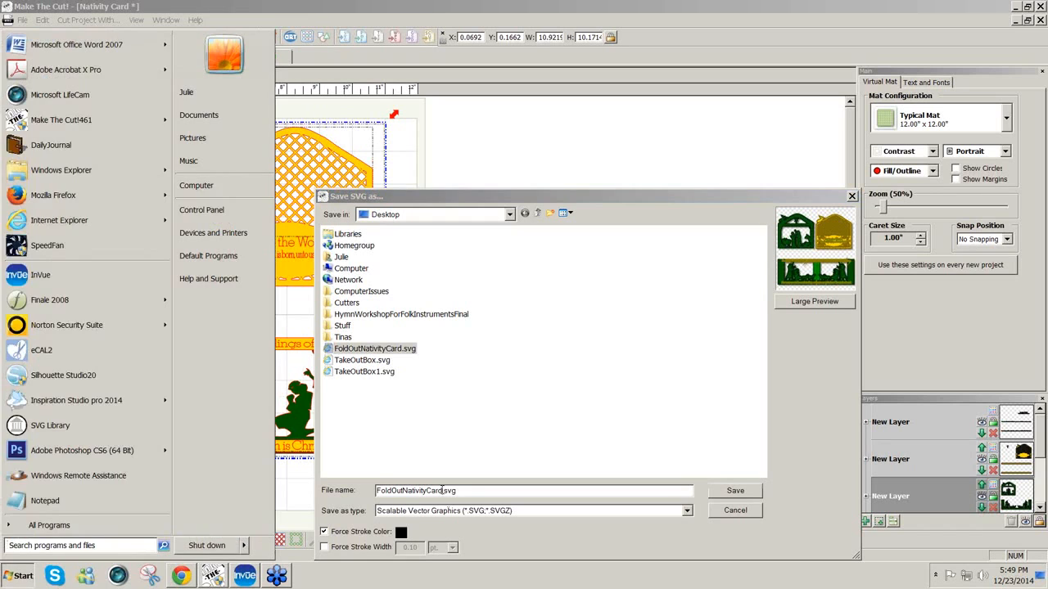
key("super")
type("1")
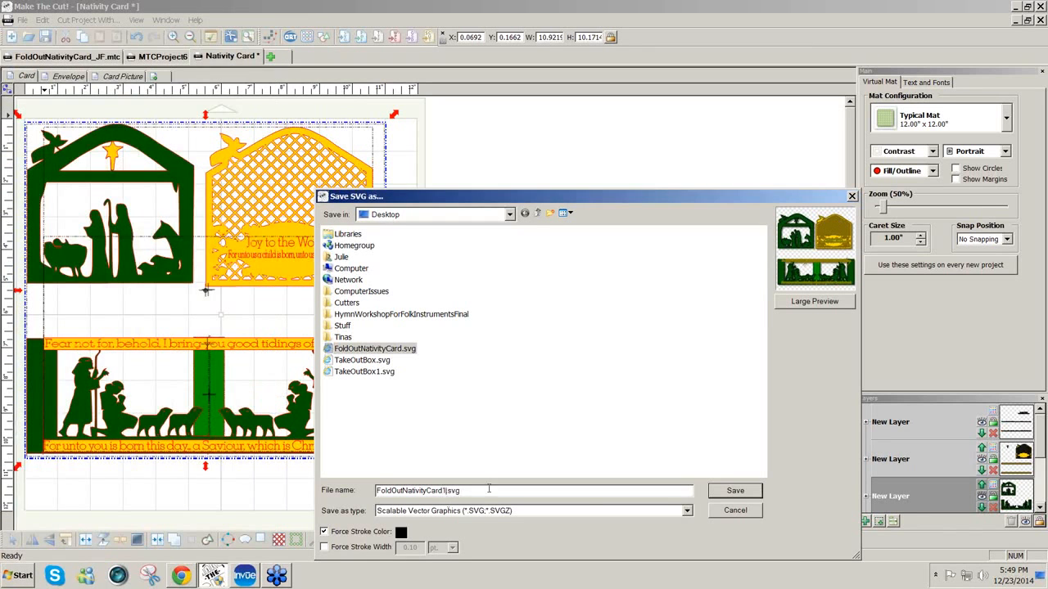
left_click(739, 494)
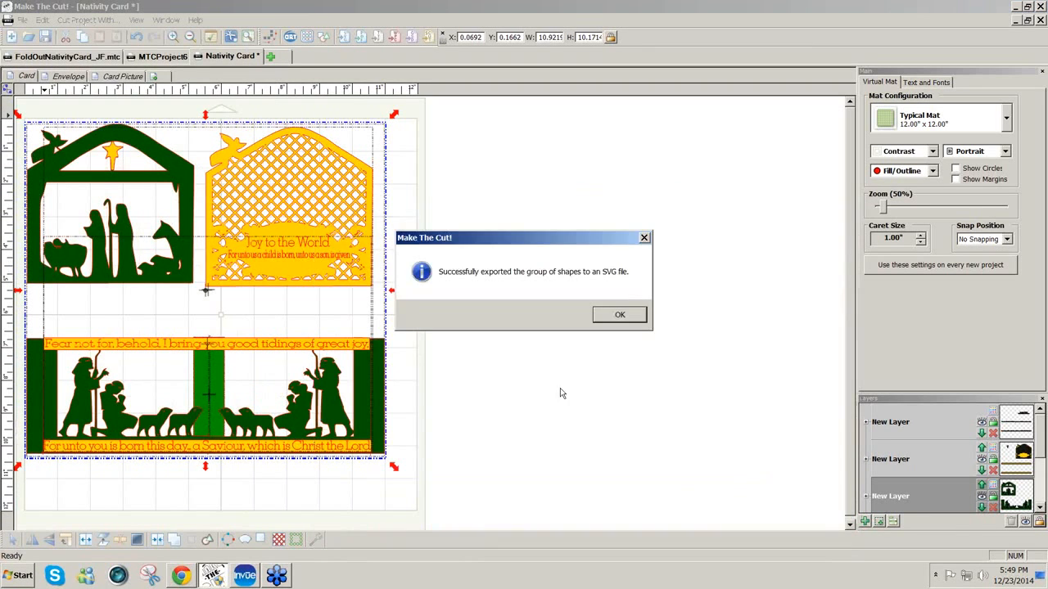
left_click(620, 316)
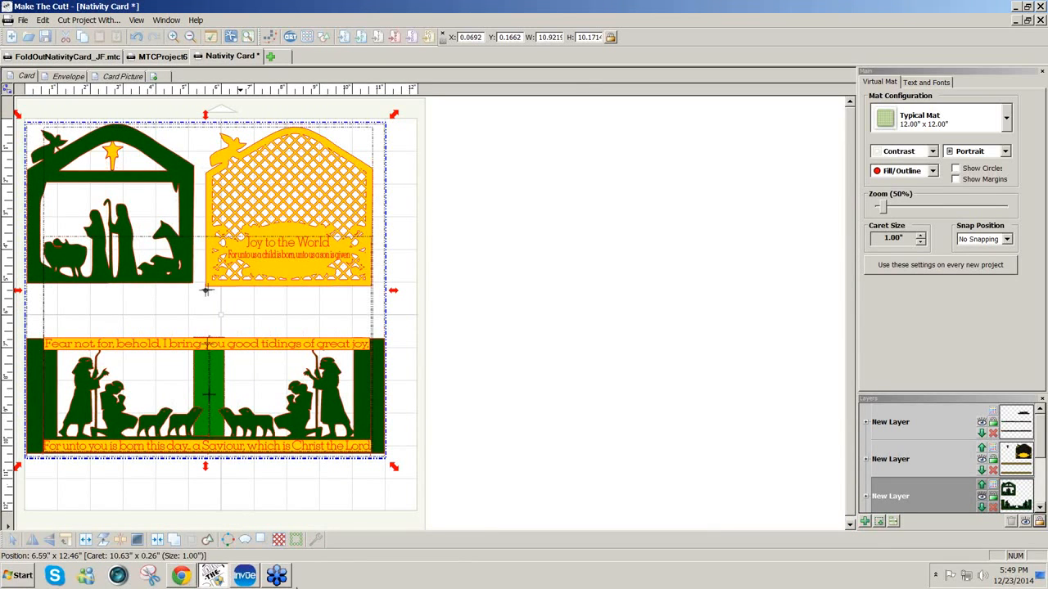
- Switch to InVue, leave Cut Control, and close the takeout box file without saving its changes
left_click(254, 579)
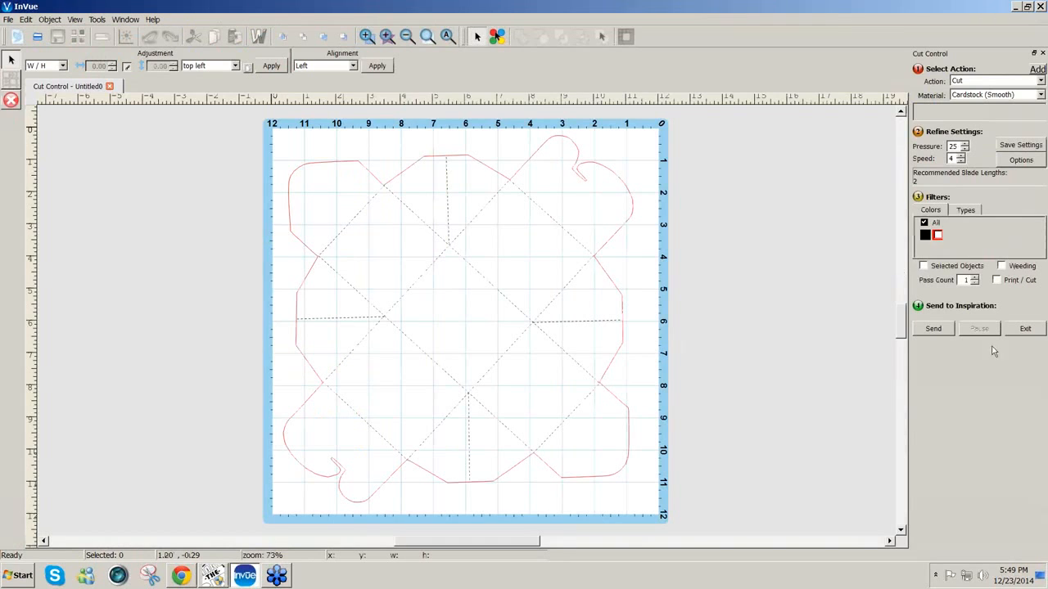
left_click(1026, 329)
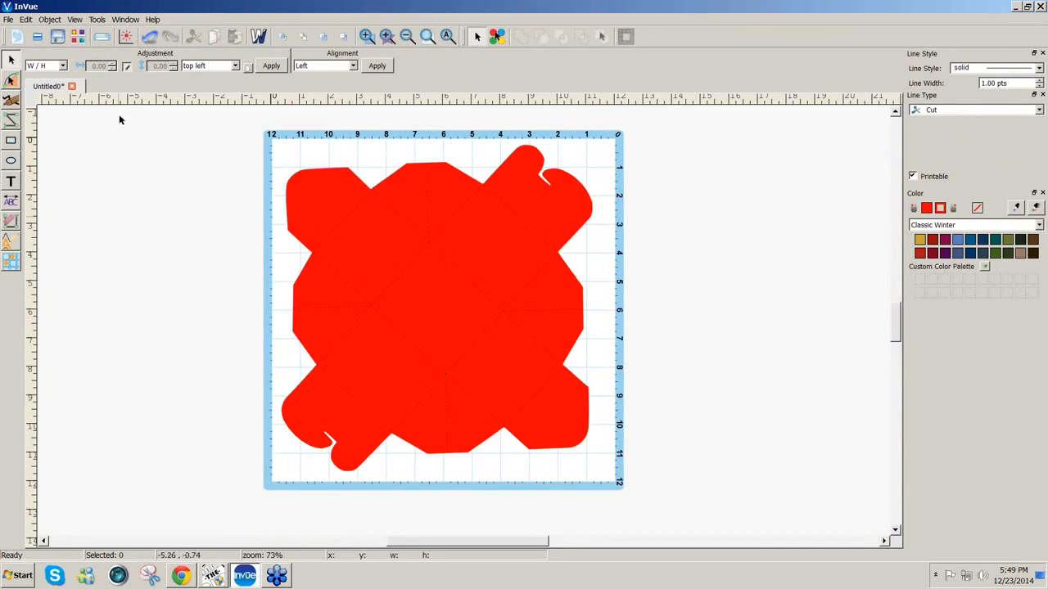
left_click(72, 86)
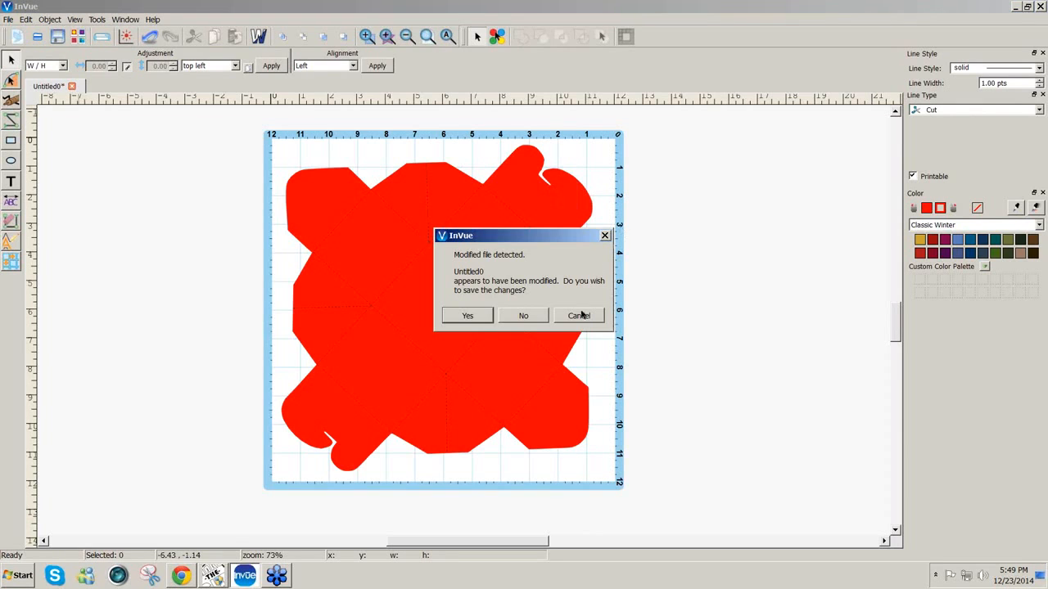
left_click(526, 316)
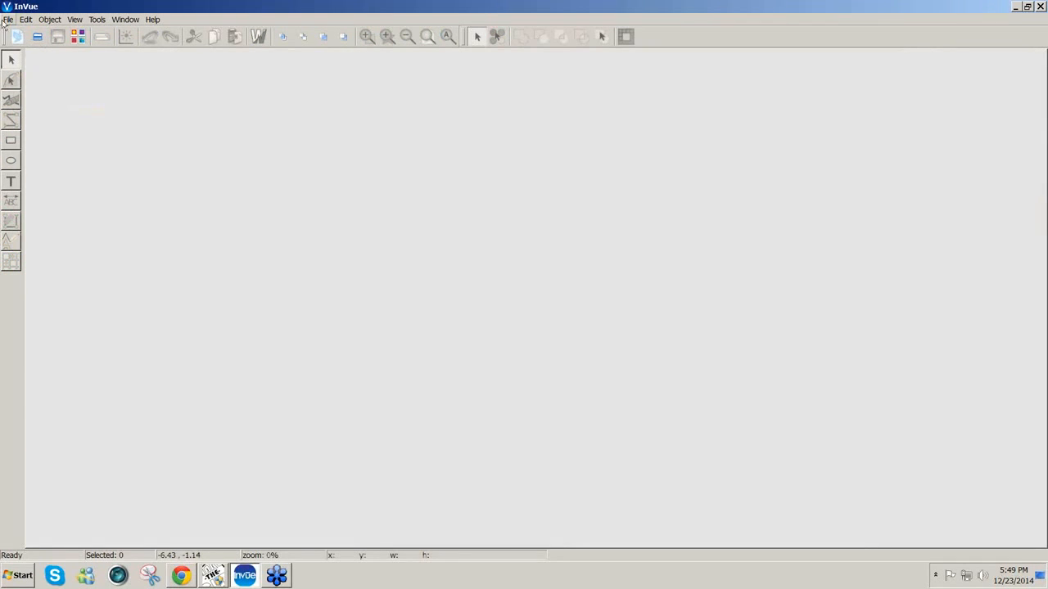
- Create a new blank 12 x 12 inch page
left_click(5, 20)
left_click(35, 37)
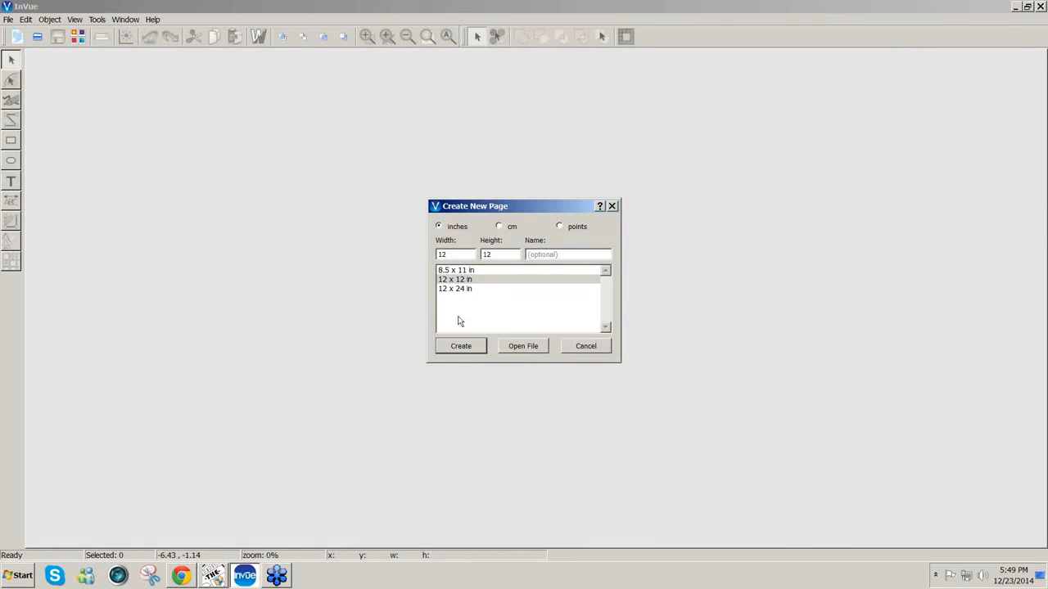
left_click(465, 348)
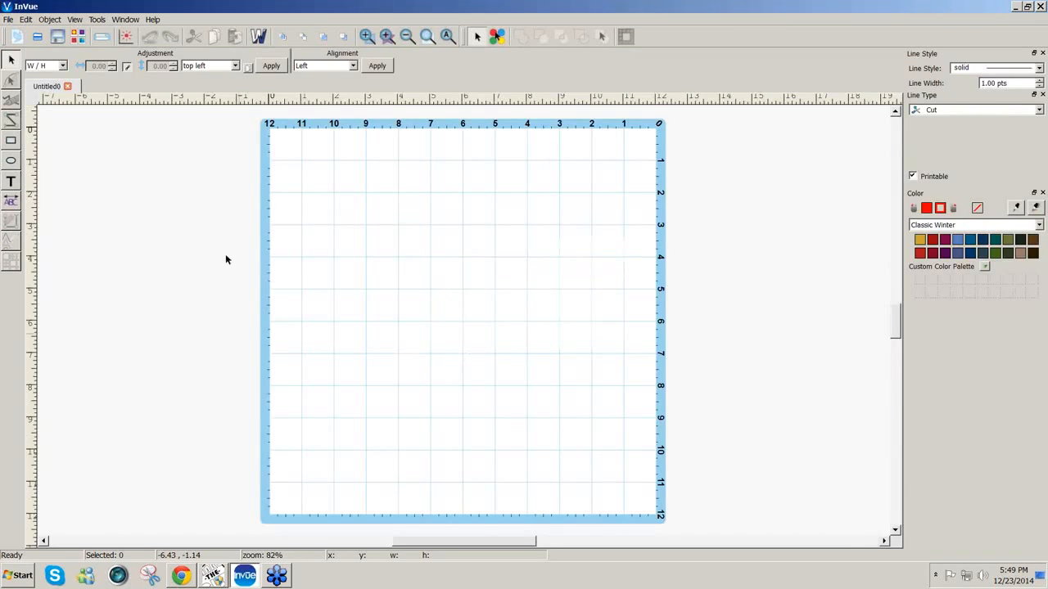
- Import FoldOutNativityCard1.svg from the Desktop onto the new page
left_click(10, 20)
mouse_move(30, 137)
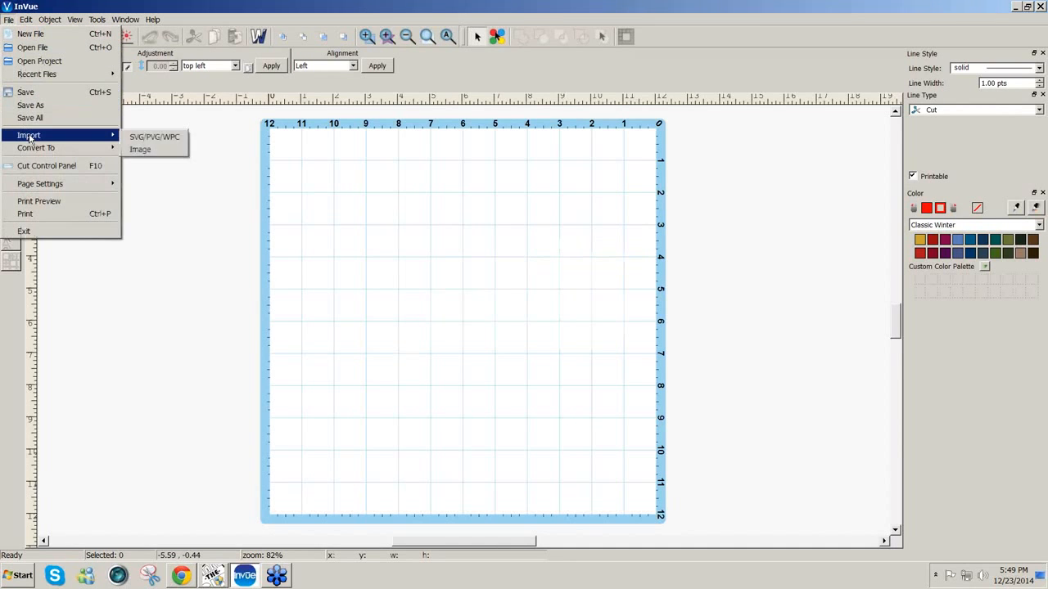
left_click(154, 136)
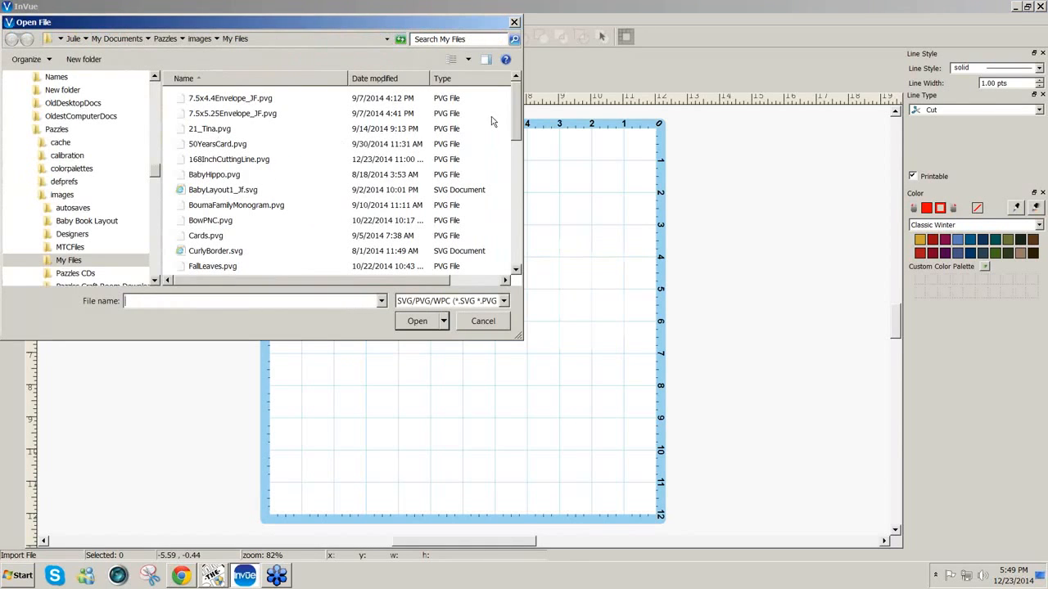
scroll(95, 106, "up", 10)
left_click(56, 96)
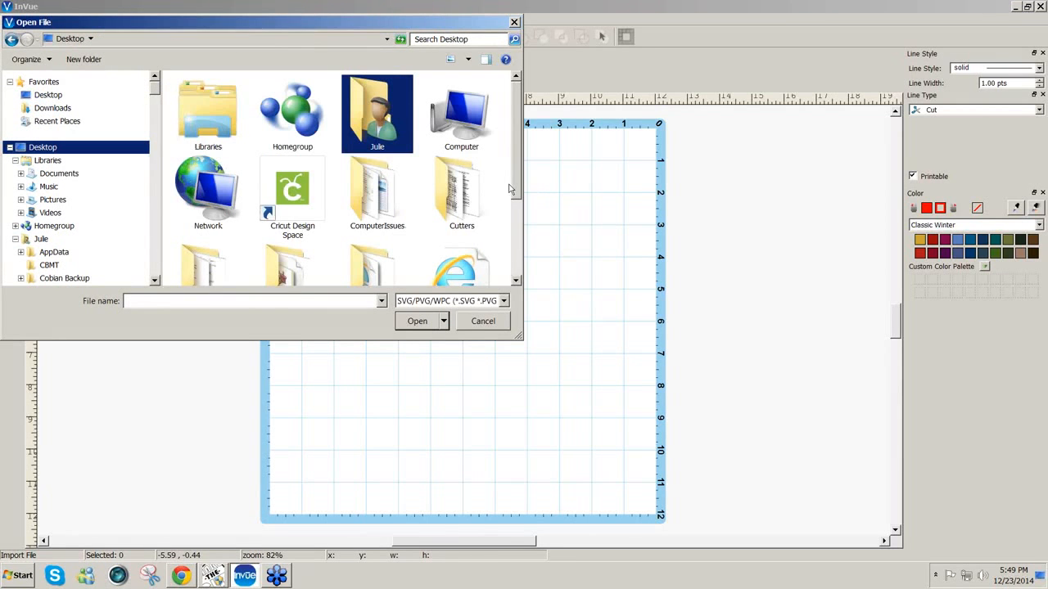
left_click_drag(516, 189, 514, 277)
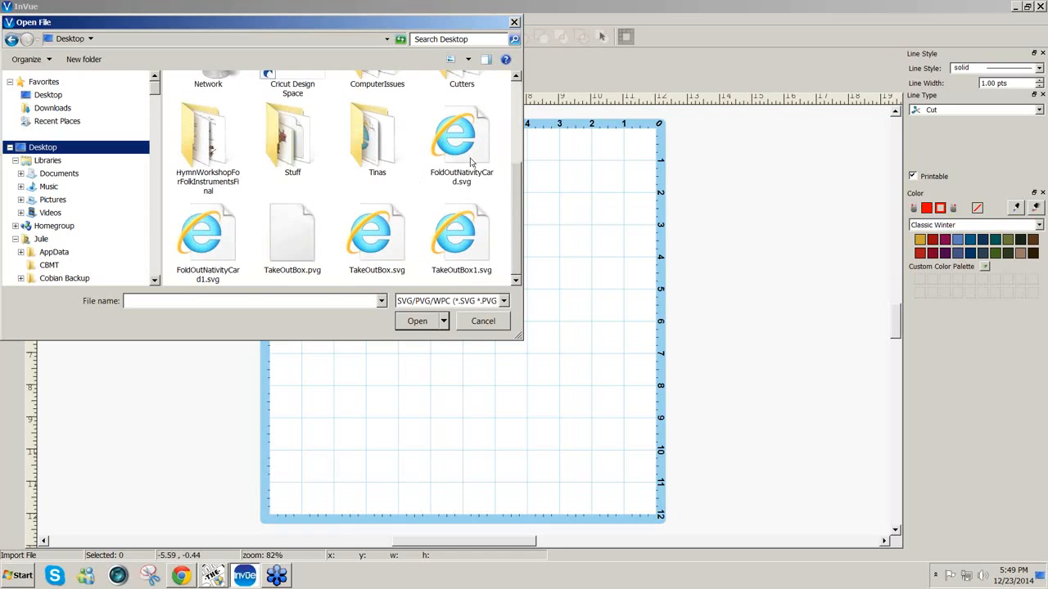
left_click(202, 245)
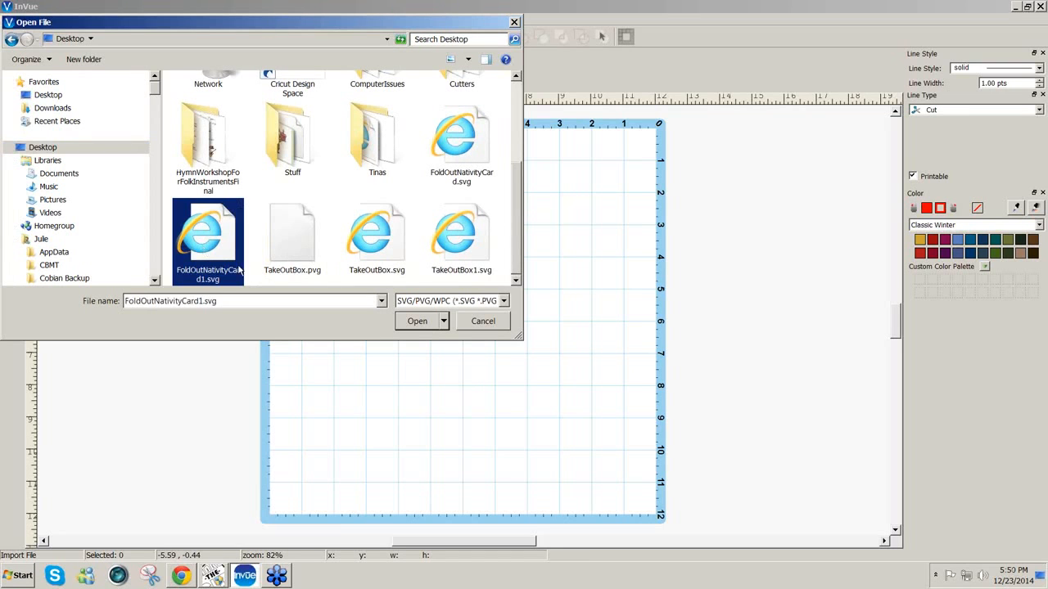
left_click(418, 321)
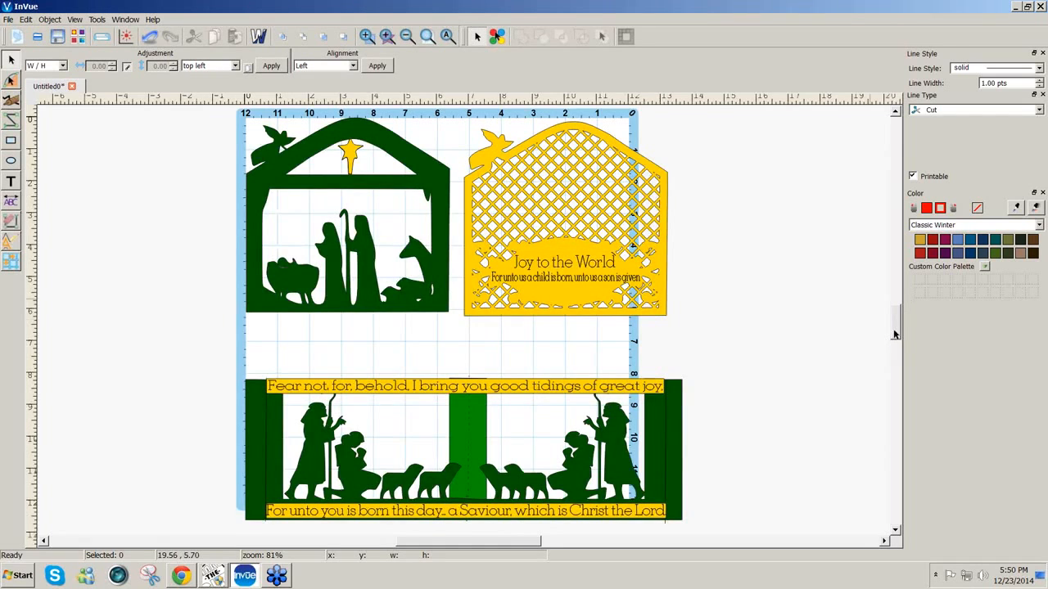
- Resize the imported nativity design proportionally to a height of 10.17 inches, and move it fully onto the mat at about x 0.43, y 0.41
mouse_move(895, 332)
left_mouse_down()
mouse_move(898, 320)
mouse_move(897, 337)
left_mouse_up()
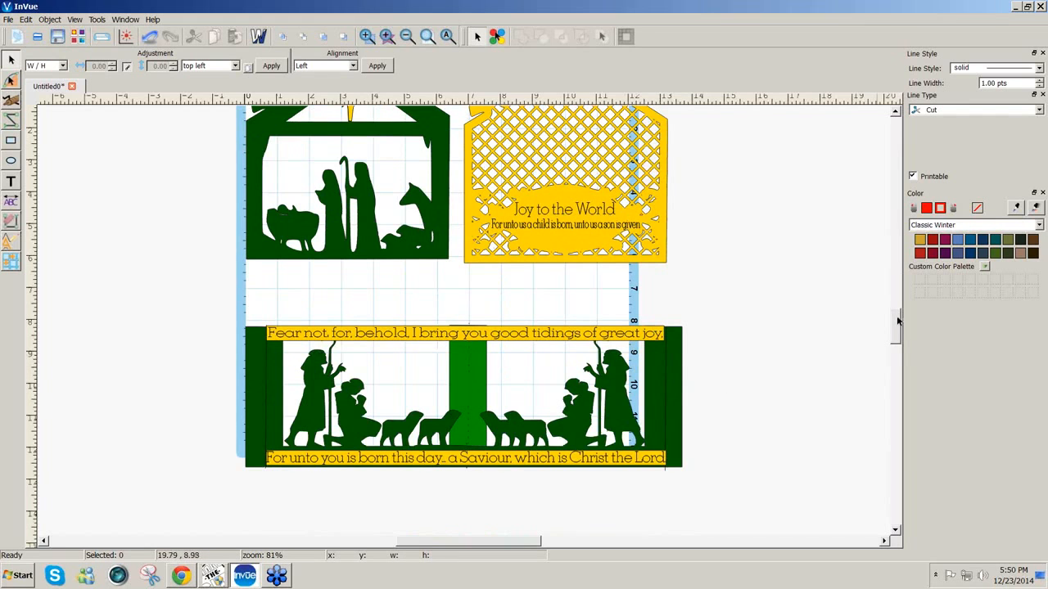
left_click_drag(897, 321, 898, 299)
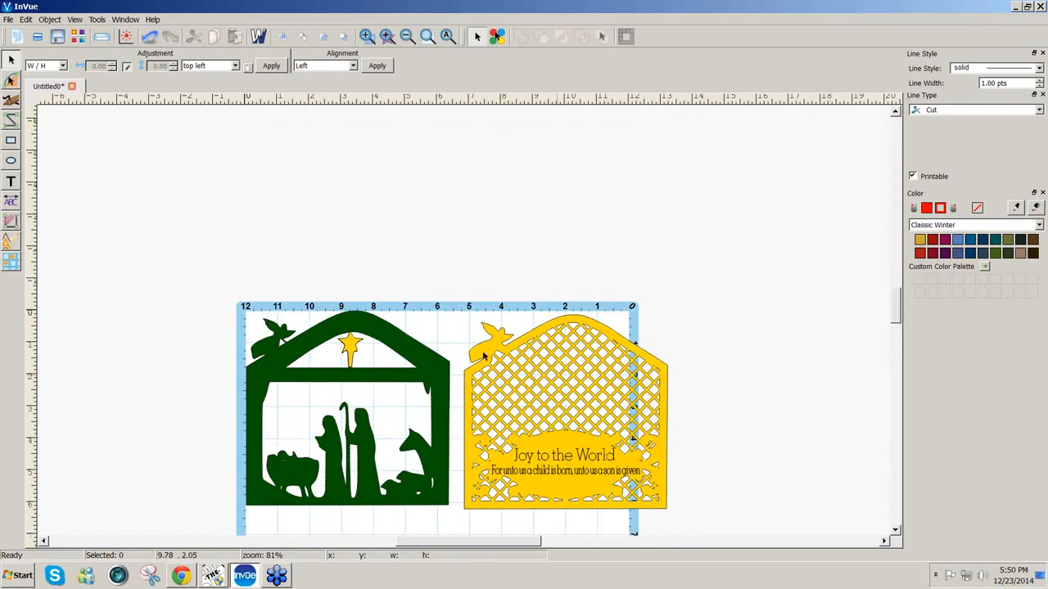
left_click(477, 350)
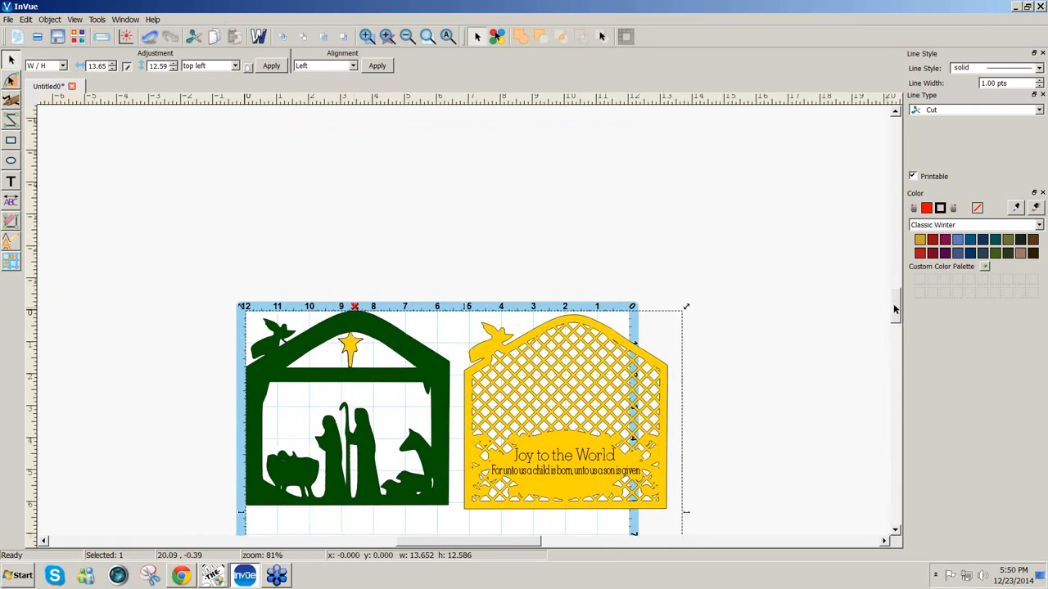
left_click_drag(895, 309, 894, 324)
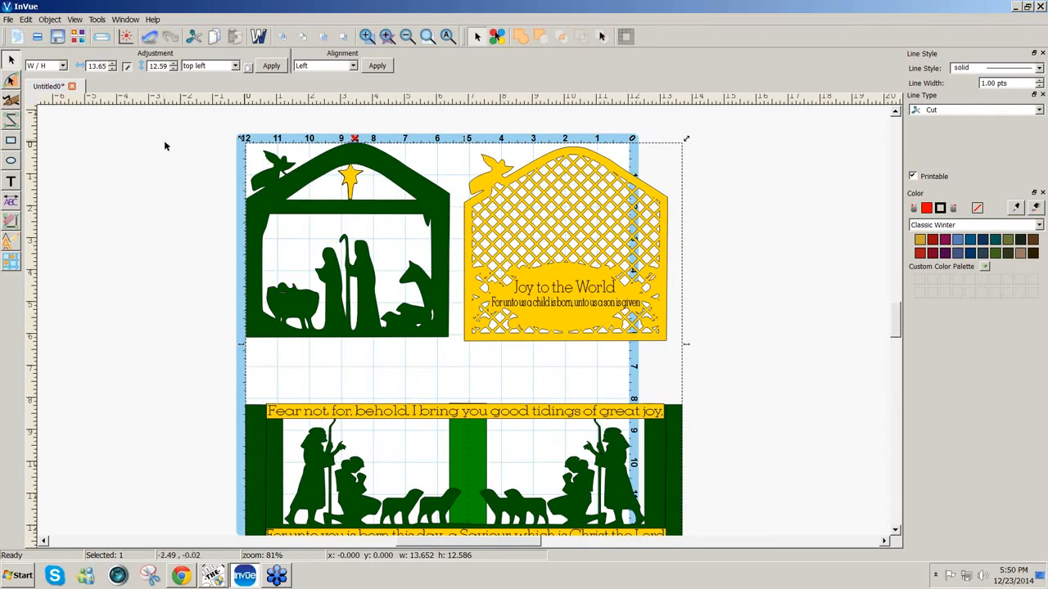
left_click(173, 64)
double_click(168, 66)
type("10.17")
left_click(271, 65)
left_click_drag(516, 239, 562, 257)
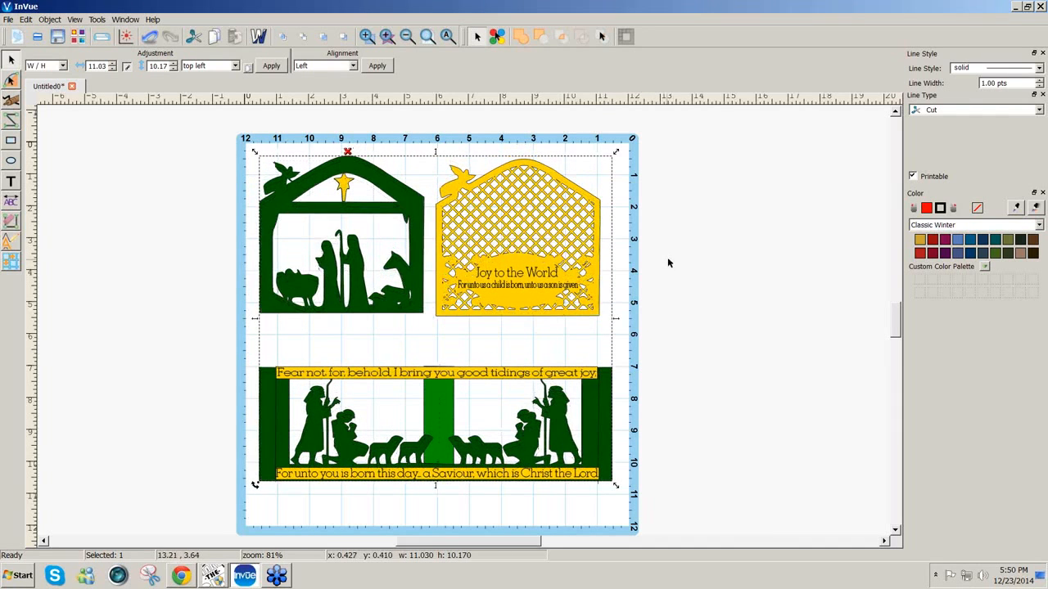
- Preview the imported nativity design in Cut Control, checking its colour filters, and return to design mode
left_click(102, 37)
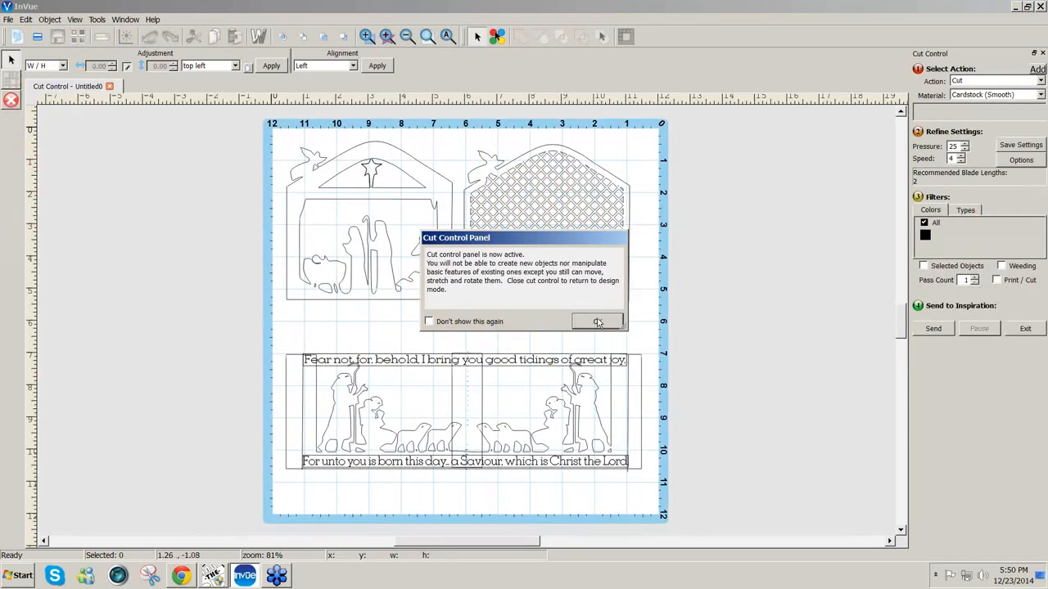
left_click(598, 322)
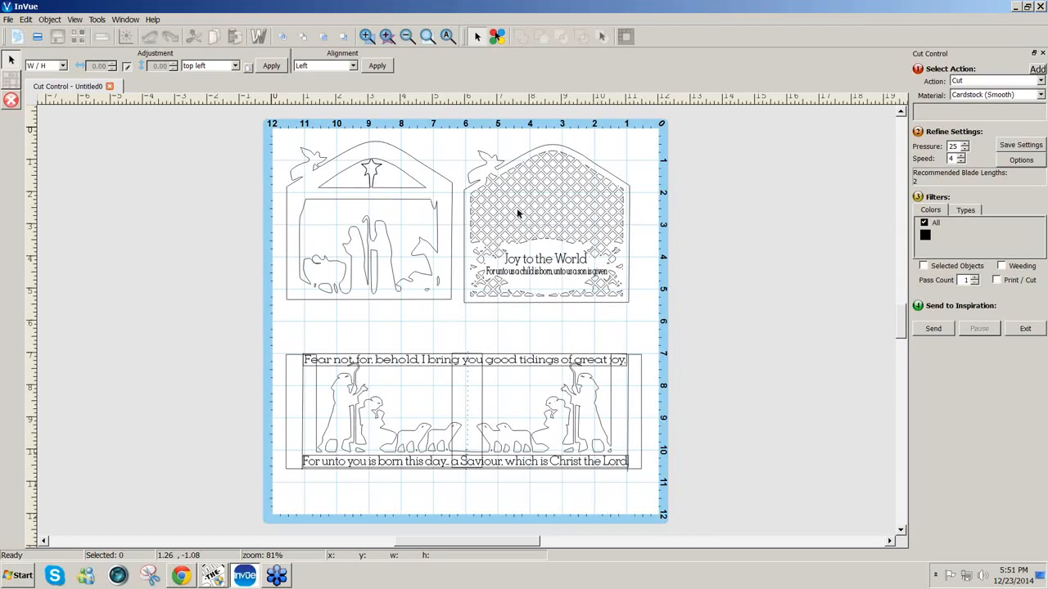
left_click(1023, 328)
left_click(347, 151)
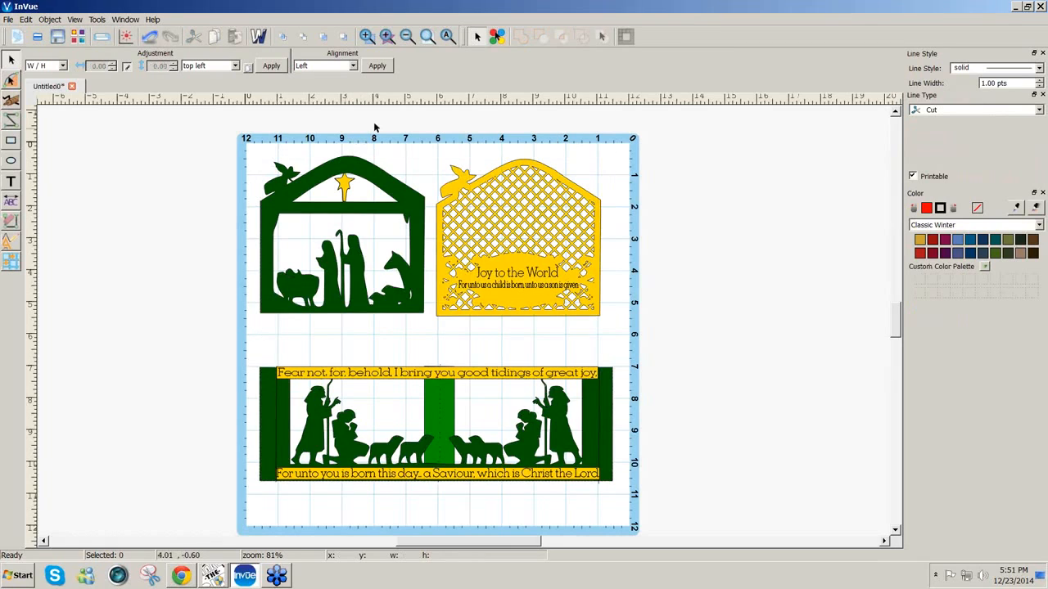
- Set the line colour of the design's text to dark purple from the Classic Winter palette
left_click(531, 285)
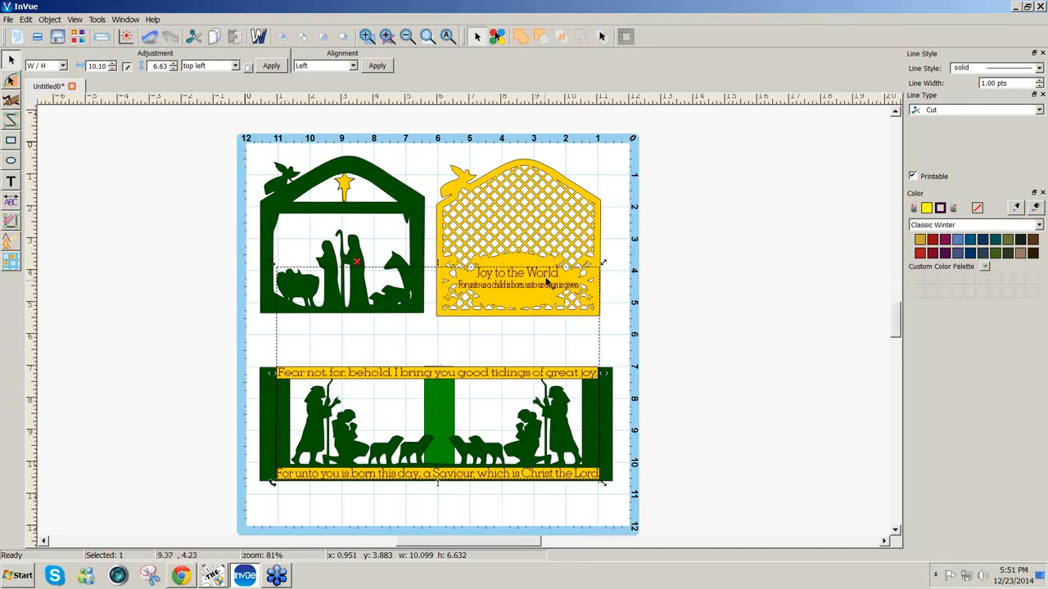
left_click(709, 283)
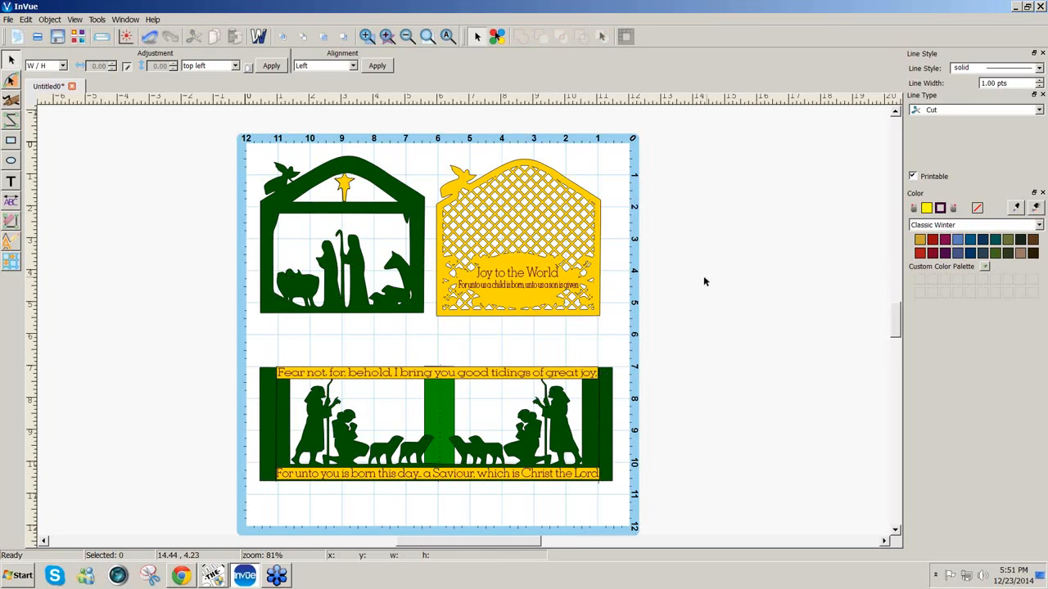
- Match the line colours of the yellow pieces and the dark green pieces to their own fill colours
left_click(598, 243)
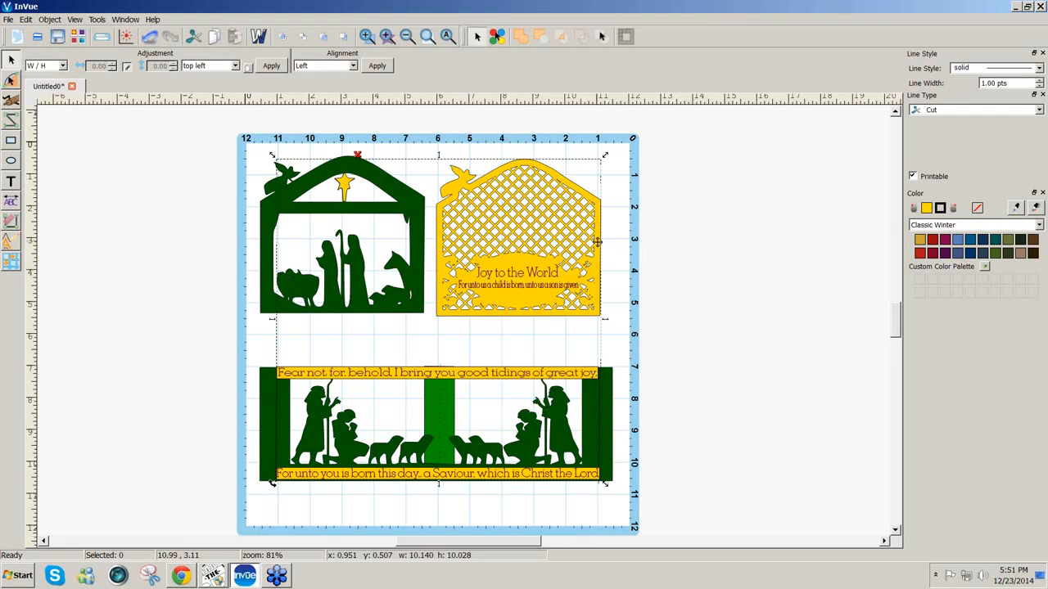
left_click(597, 243)
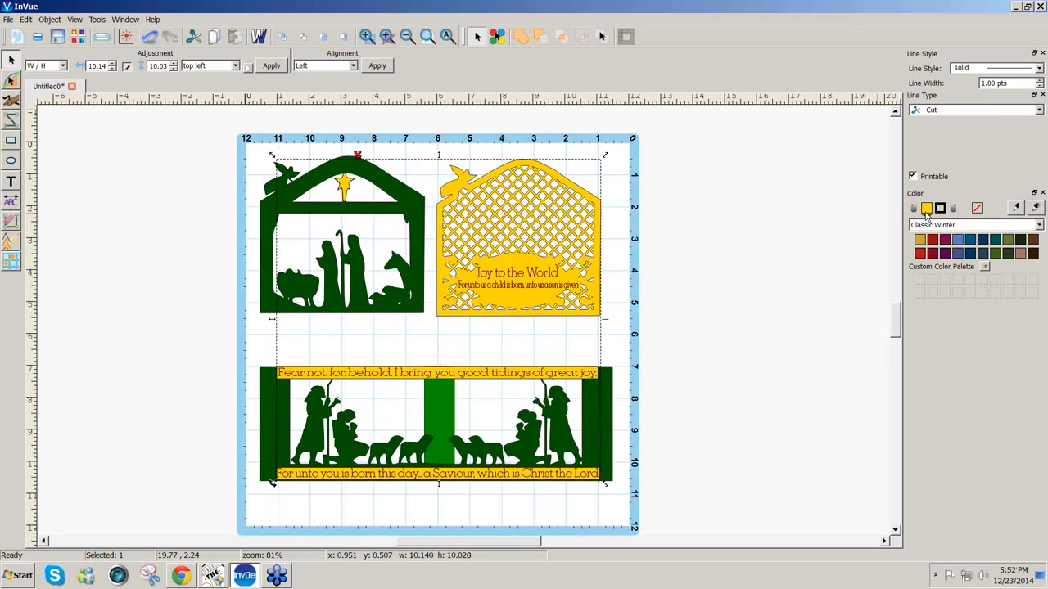
left_click_drag(926, 212, 939, 210)
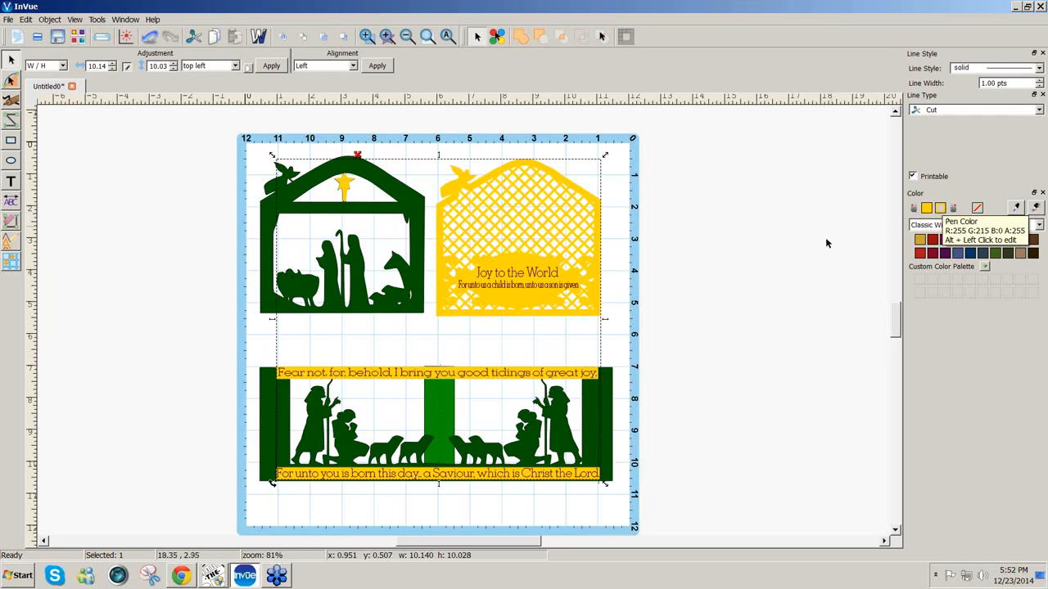
left_click(690, 279)
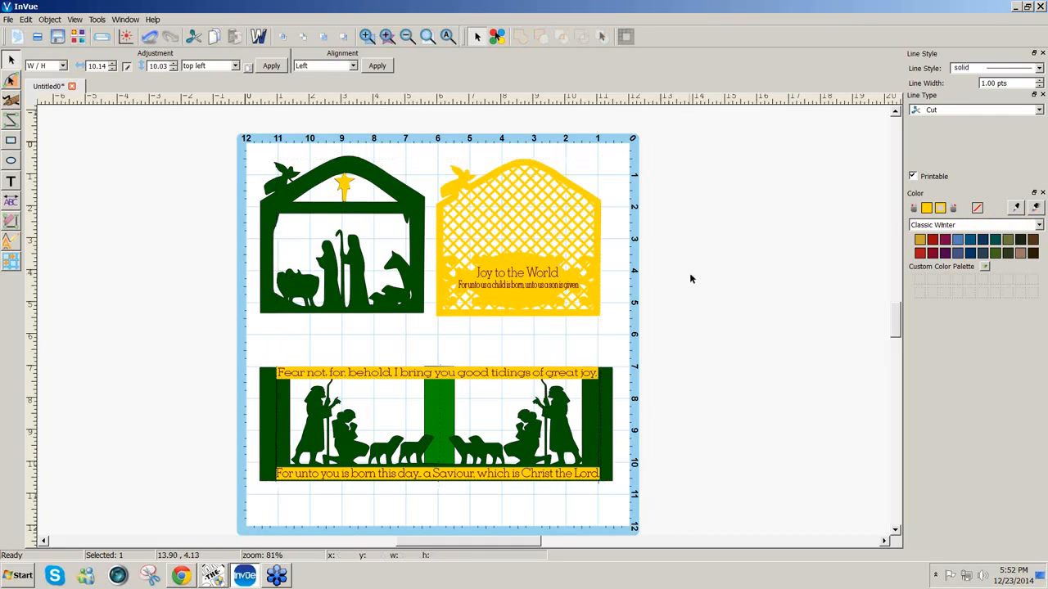
left_click(422, 268)
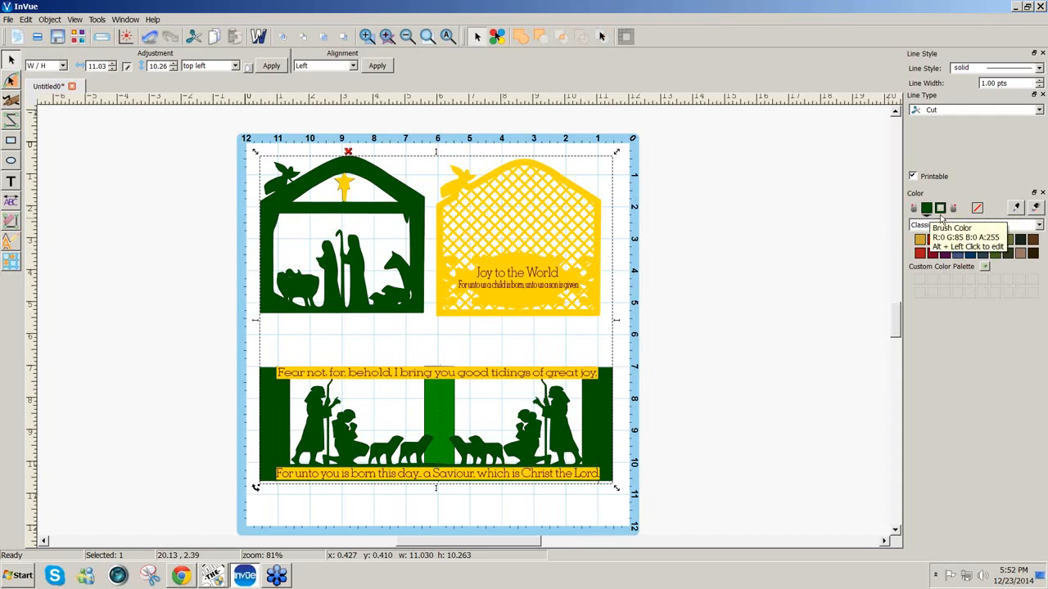
left_click(760, 268)
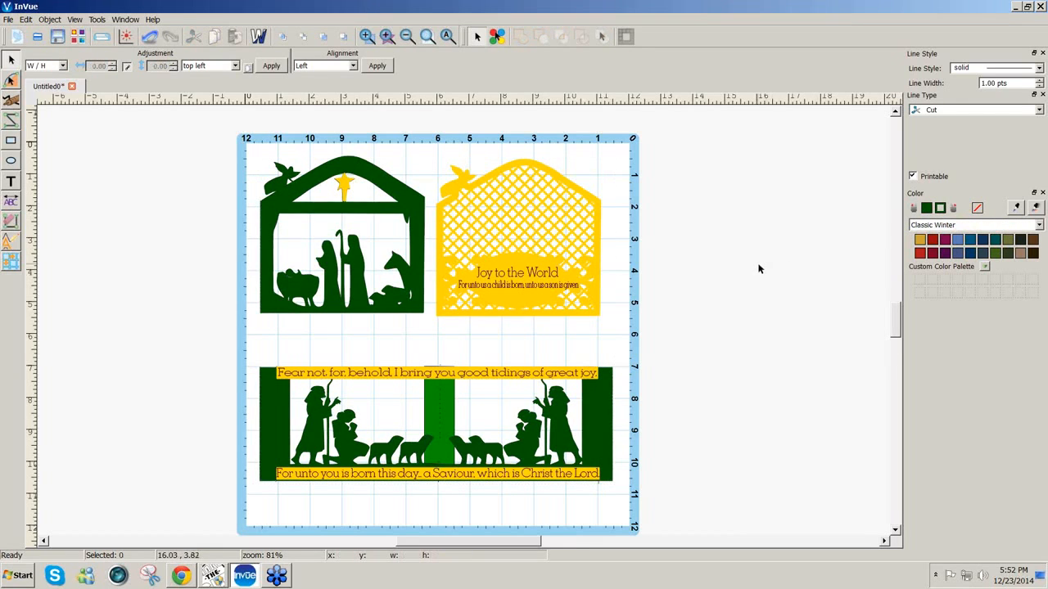
left_click(450, 404)
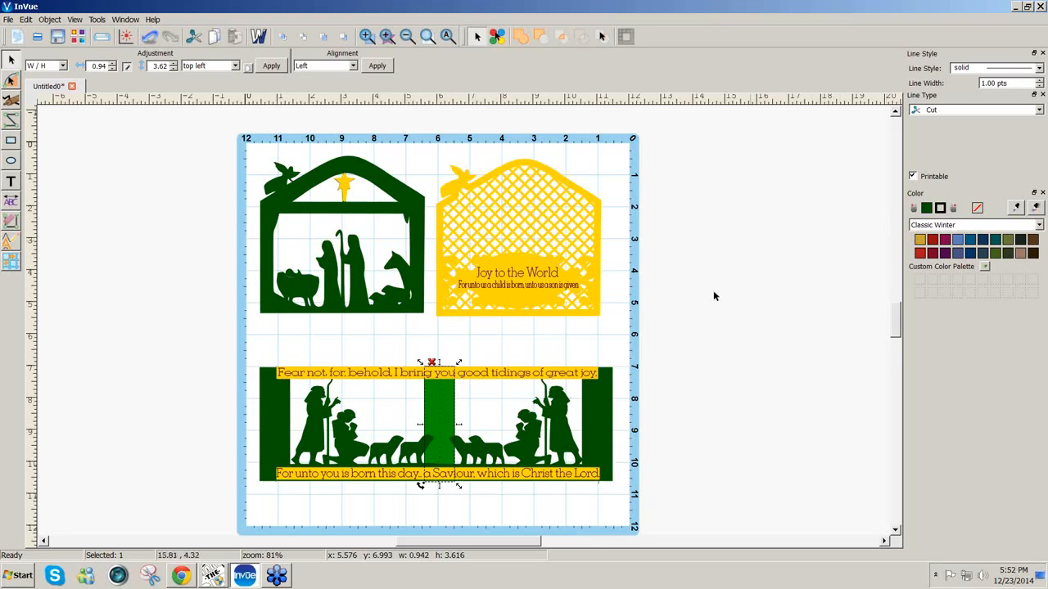
left_click(925, 210)
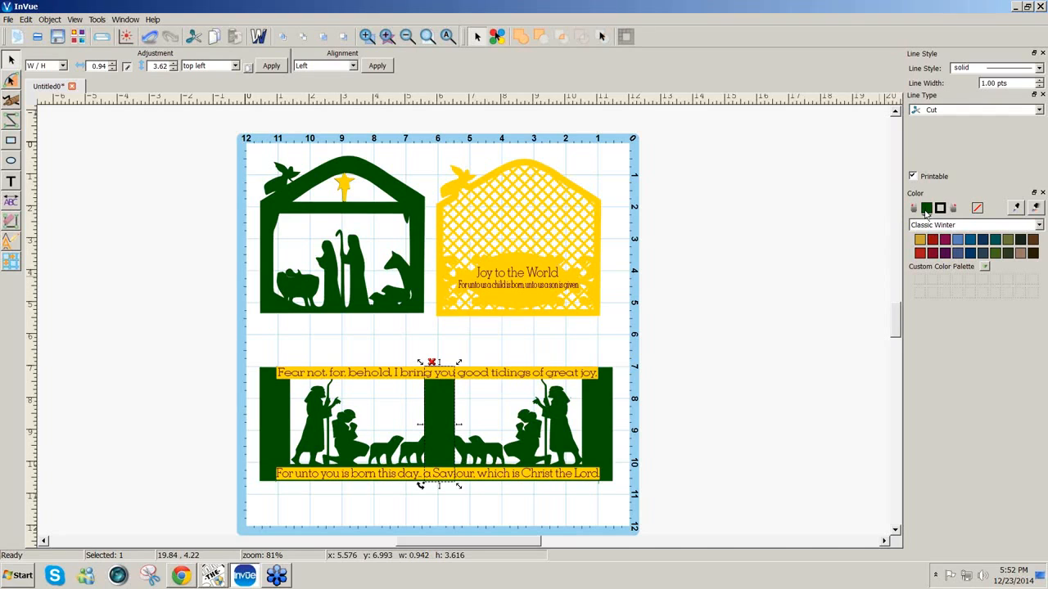
left_click(750, 319)
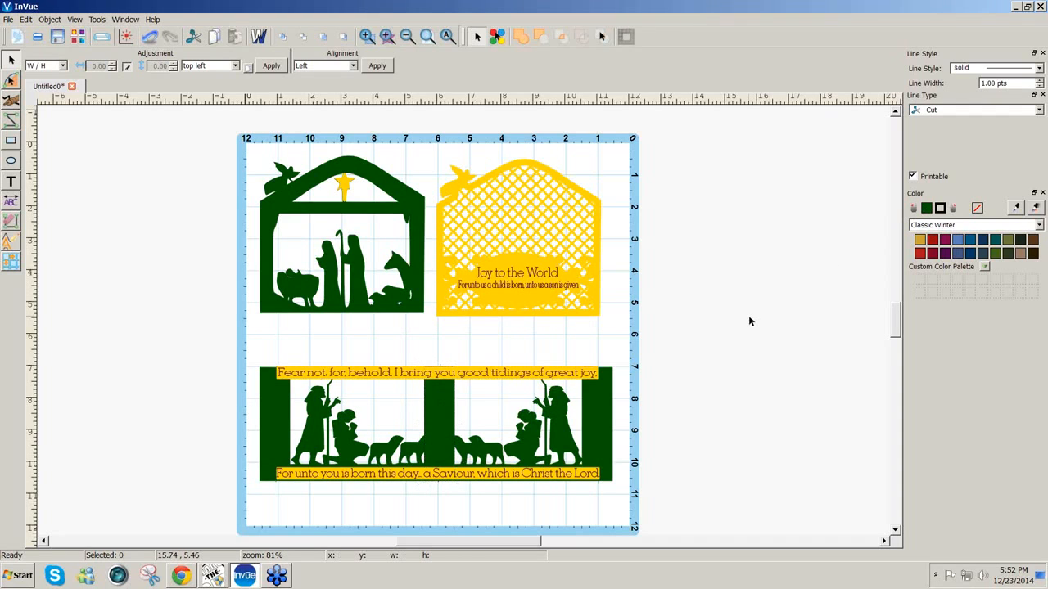
key("ctrl+z")
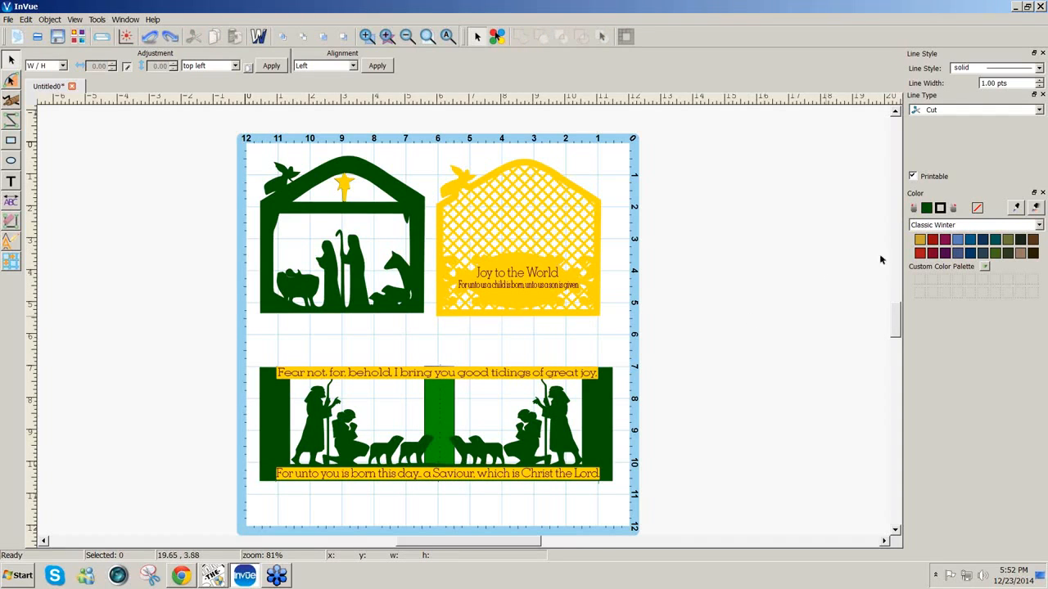
- Set the line colour of the lighter green centre strip to dark teal from the Classic Winter palette
left_click(446, 424)
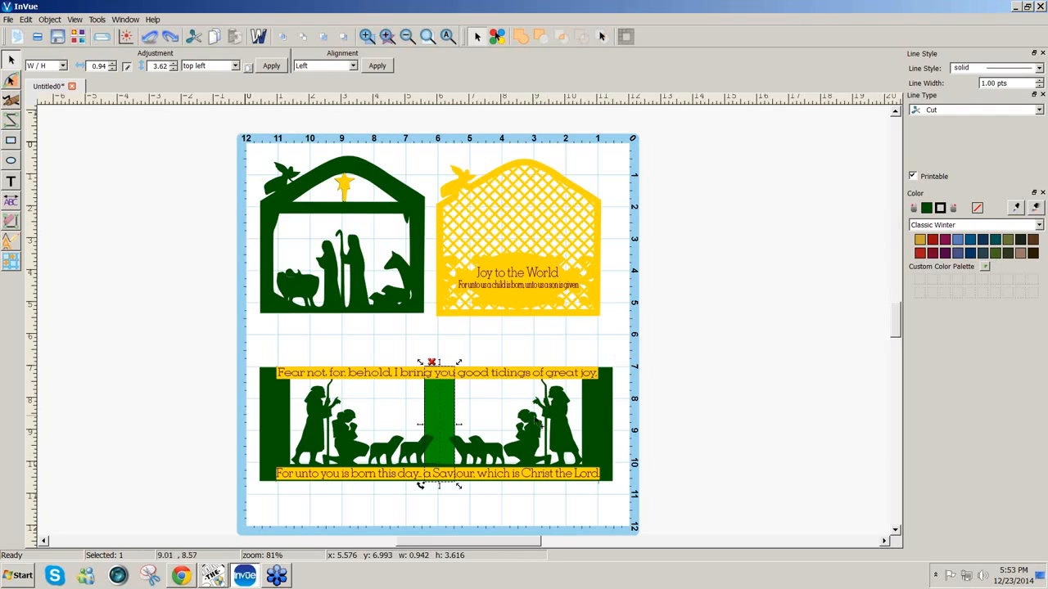
right_click(998, 244)
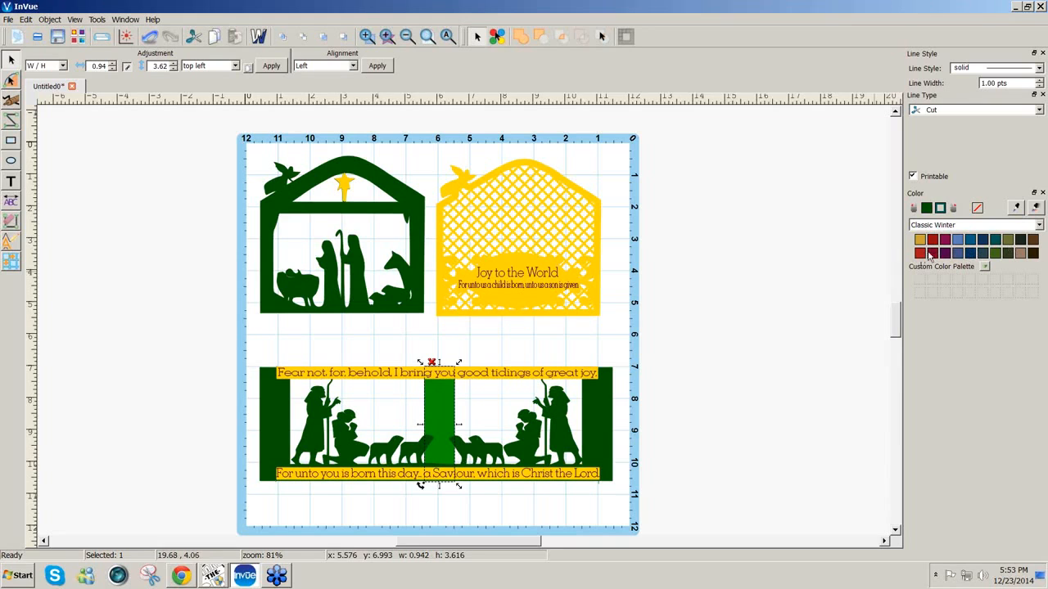
left_click(784, 293)
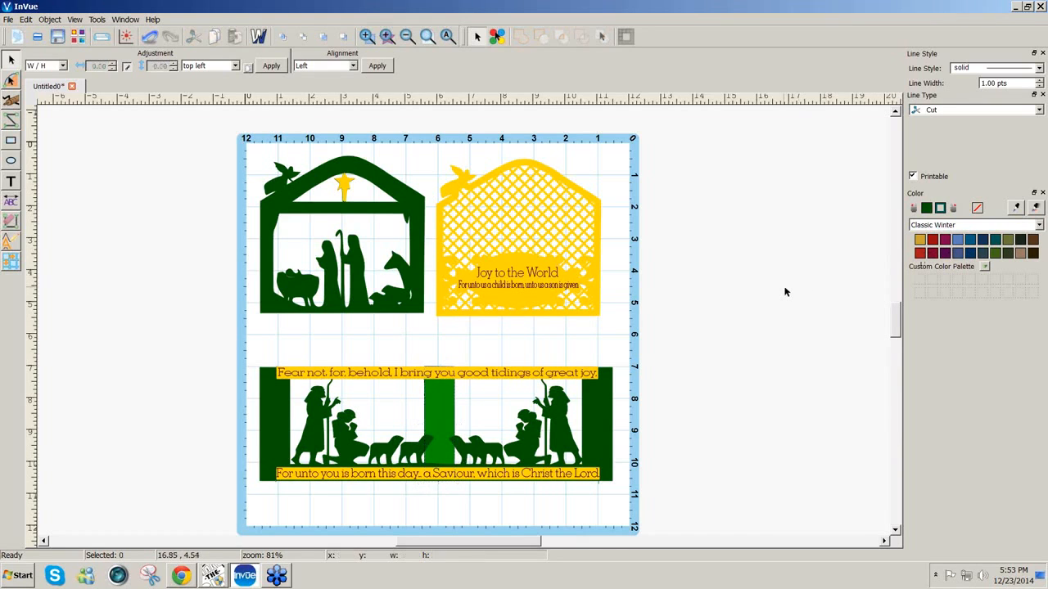
- Reopen Cut Control, filter the design to the purple text only, and set the action to Draw
left_click(101, 37)
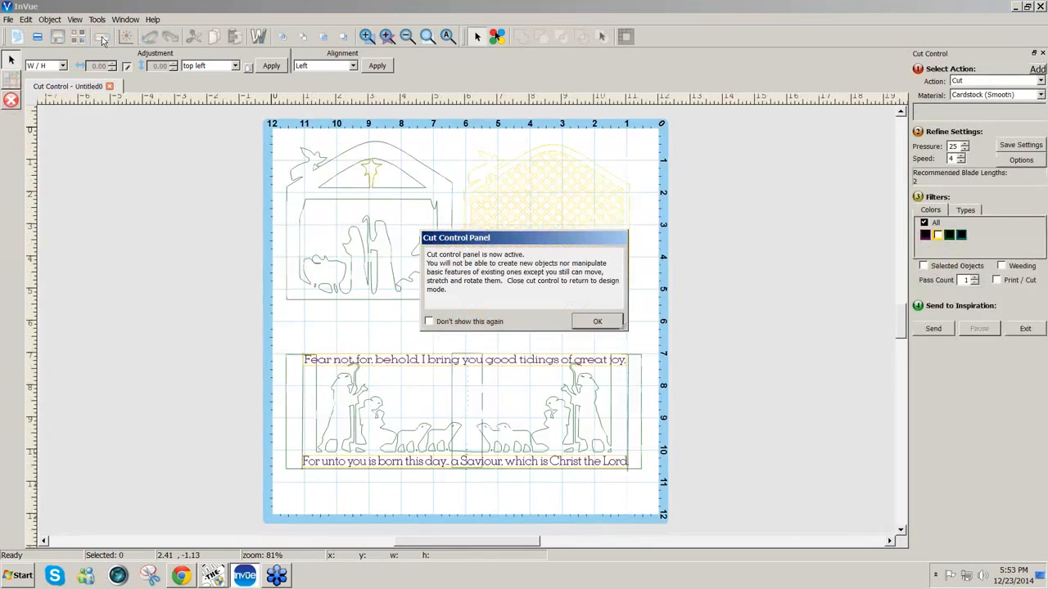
left_click(599, 322)
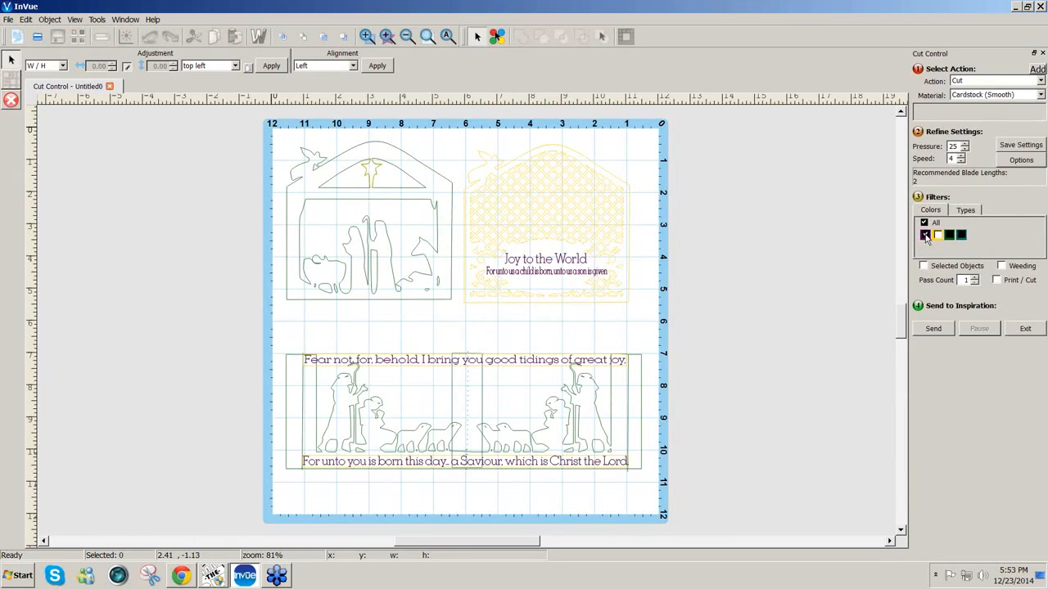
left_click(925, 236)
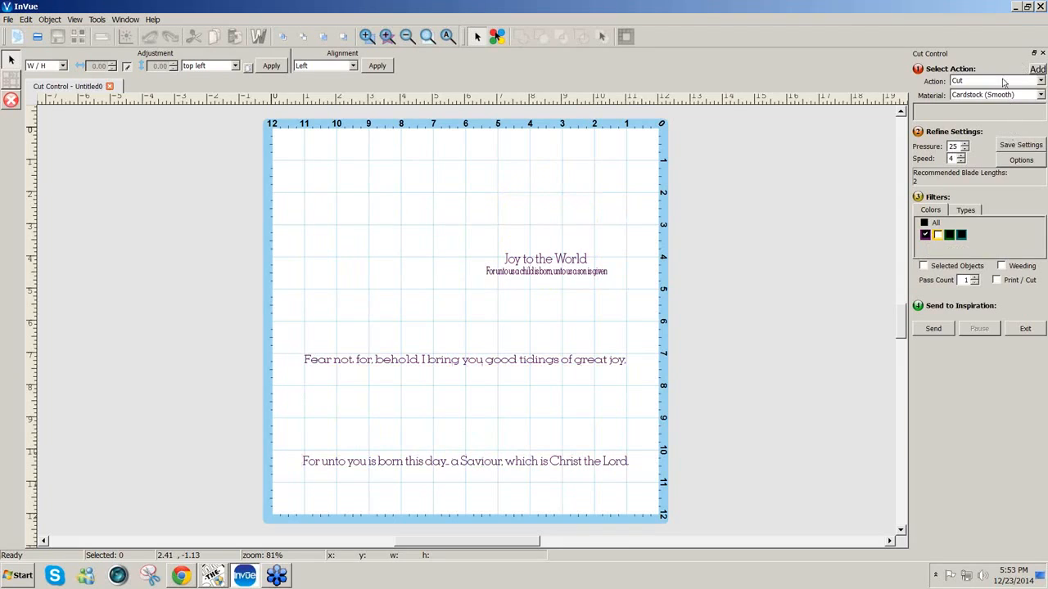
left_click(1036, 18)
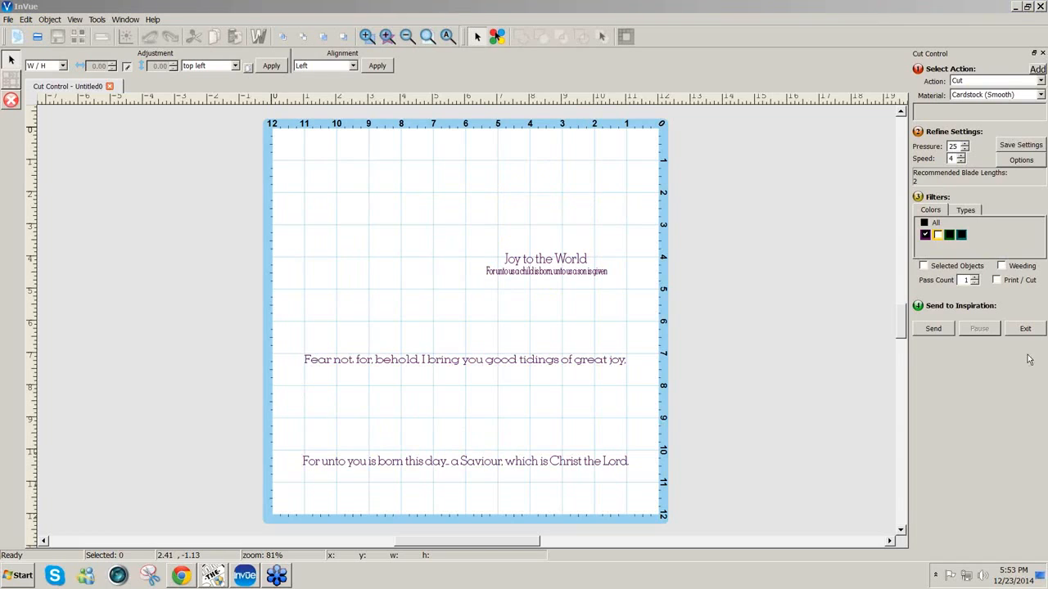
left_click(1040, 82)
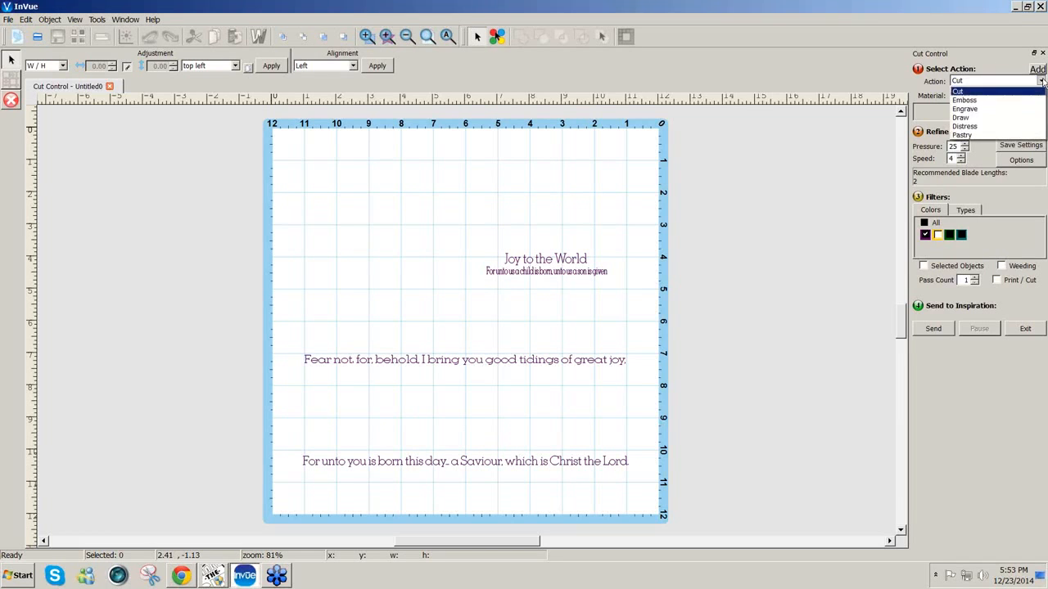
left_click(977, 118)
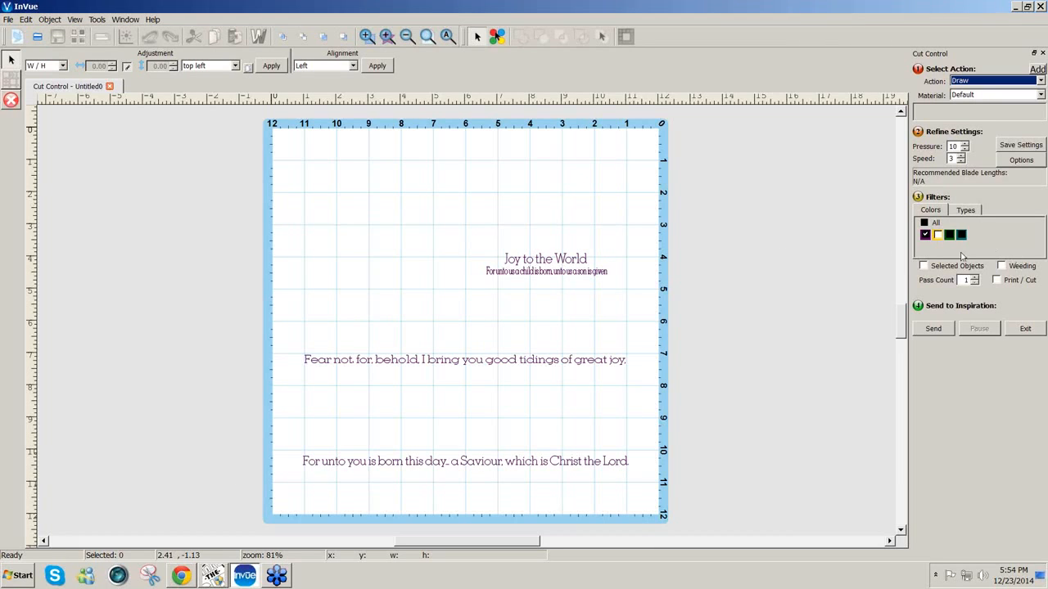
- Filter to the yellow paths only and set the action to Cut with Cardstock (Thick) as the material
left_click(937, 235)
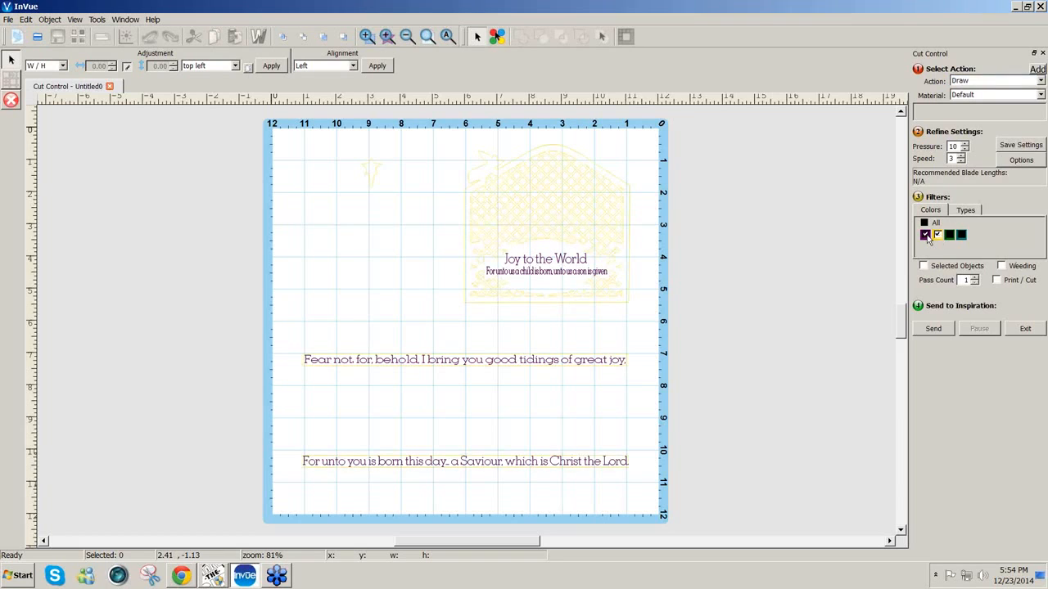
left_click(926, 236)
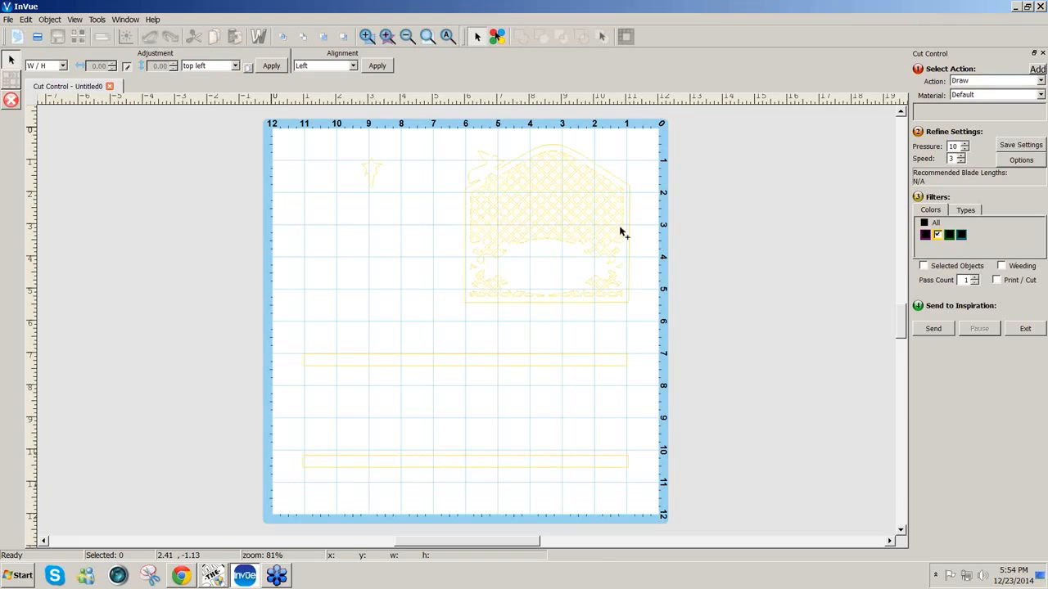
left_click(1041, 81)
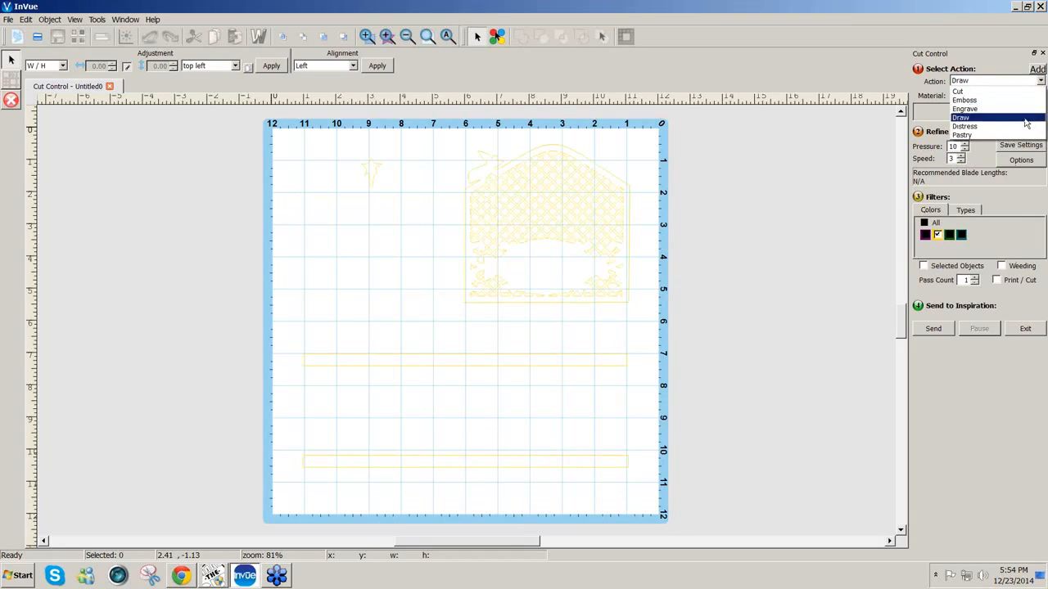
left_click(983, 92)
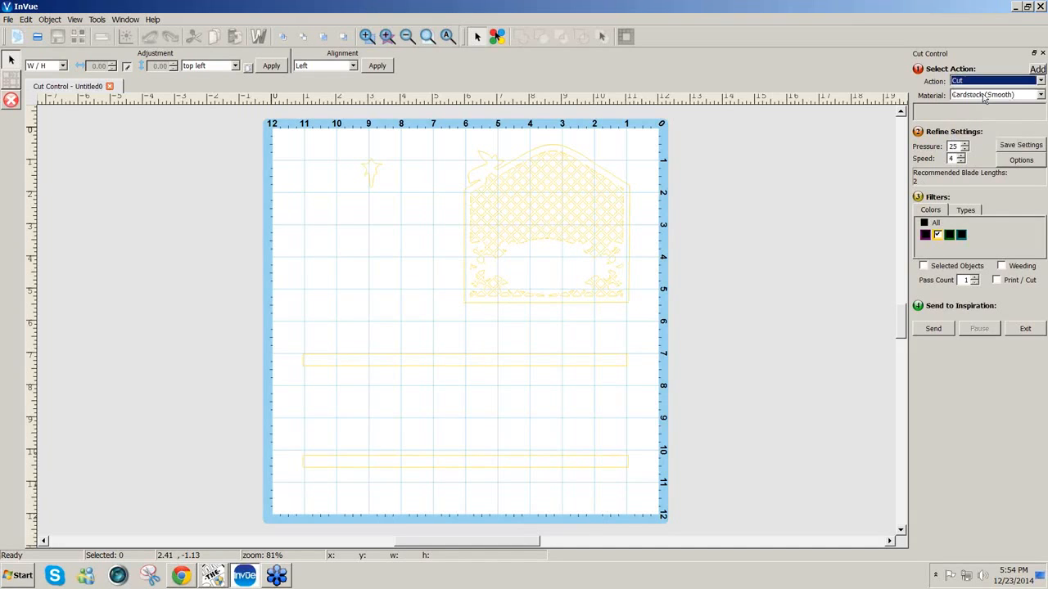
left_click(1043, 96)
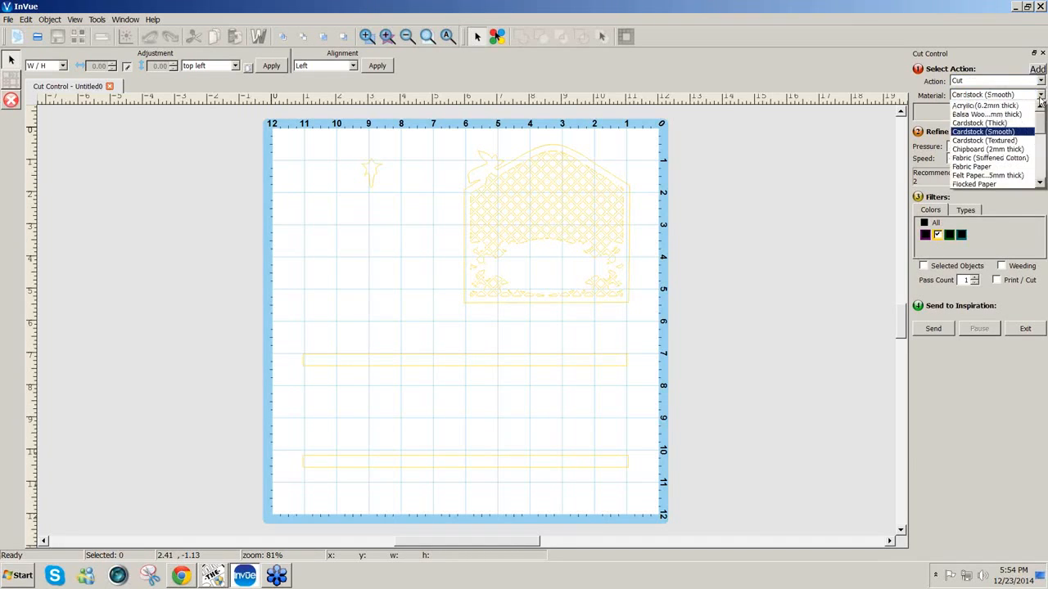
left_click(1000, 124)
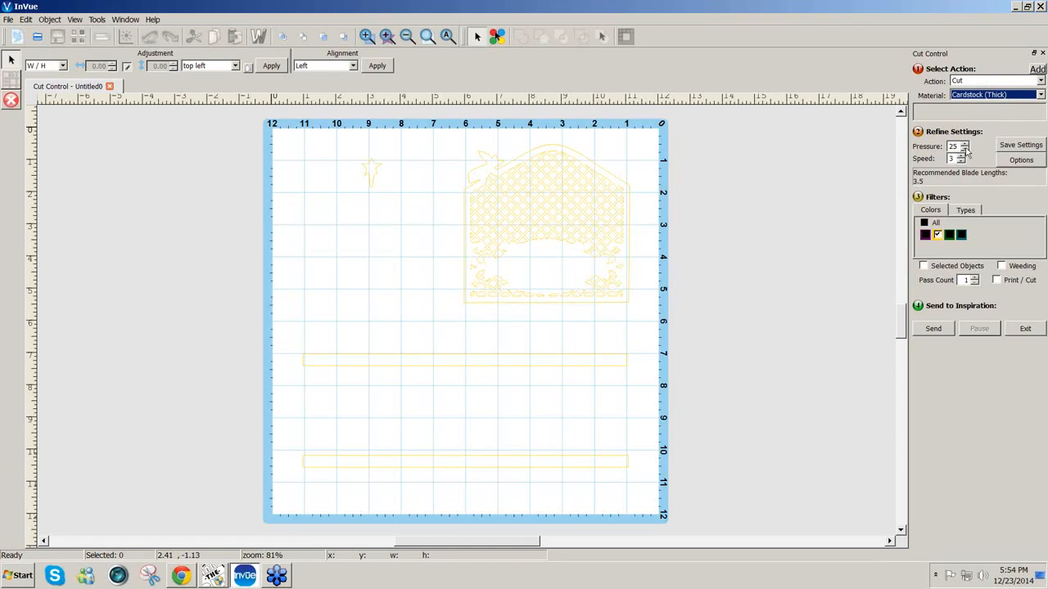
- Try a cutting pressure of 32 for the thick cardstock and restore it to 25
left_click(964, 144)
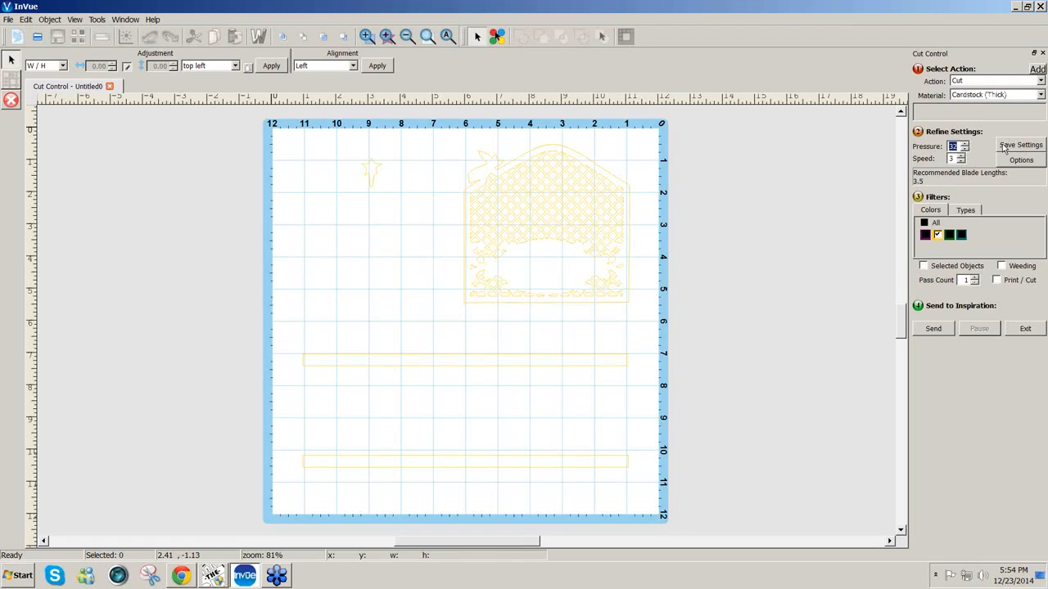
left_click(964, 150)
left_click(964, 149)
left_click(964, 150)
left_click(964, 150)
left_click(964, 149)
left_click(965, 150)
- Filter the cut to the dark green paths alone, and to the dark teal centre strip alone
left_click(948, 235)
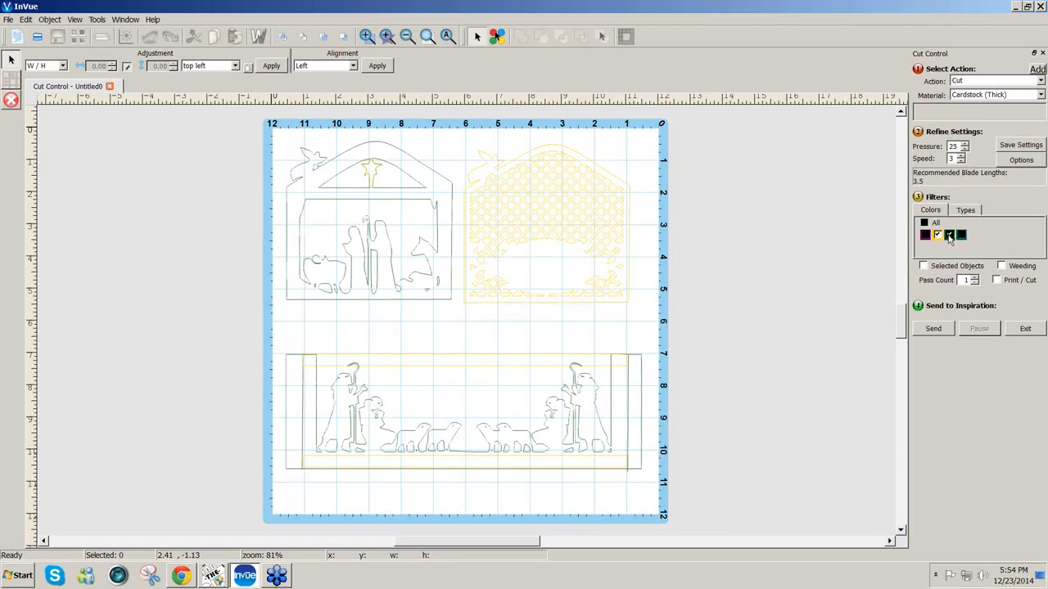
left_click(938, 235)
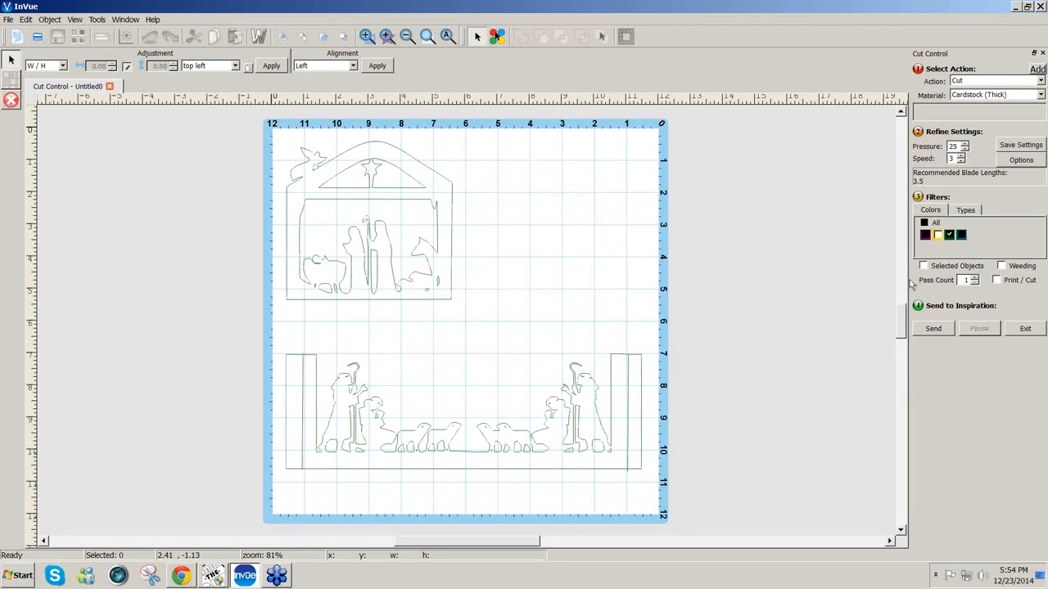
left_click(961, 235)
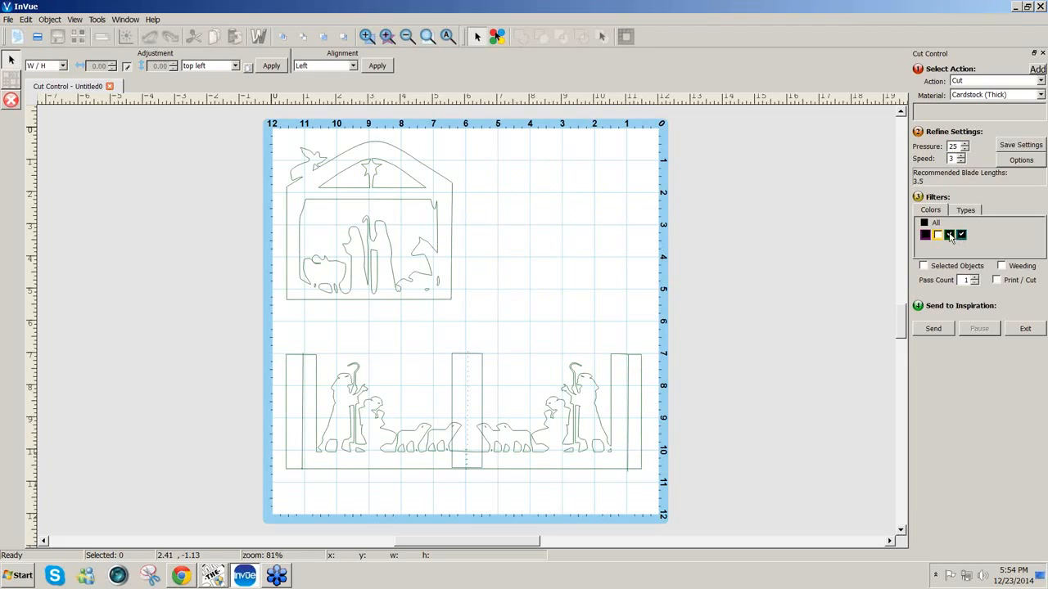
left_click(950, 235)
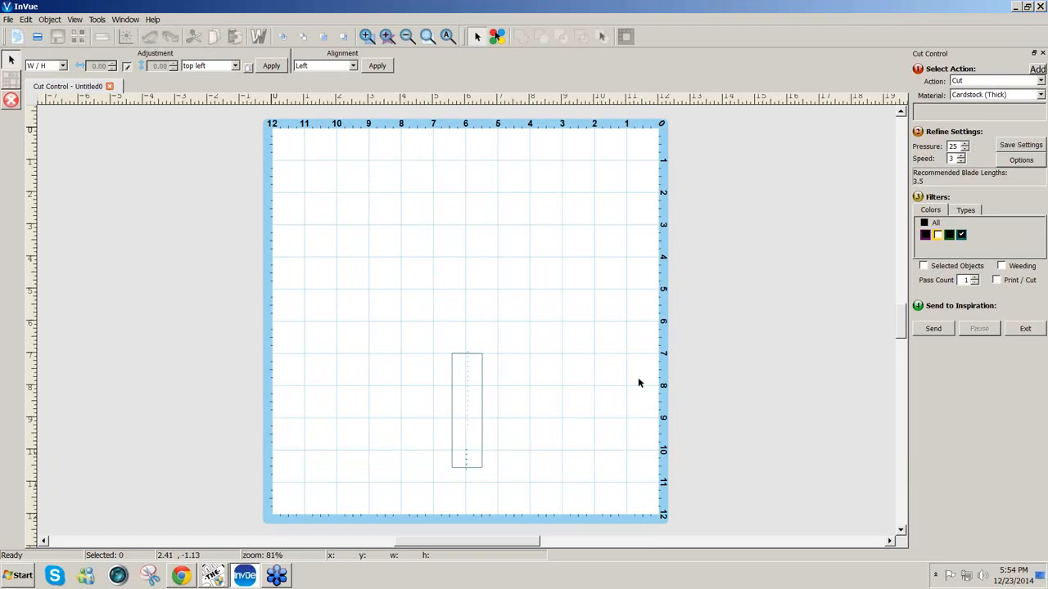
- Show all colours in the filter again, select the right fold line, and look over the available actions while keeping Cut
left_click(961, 236)
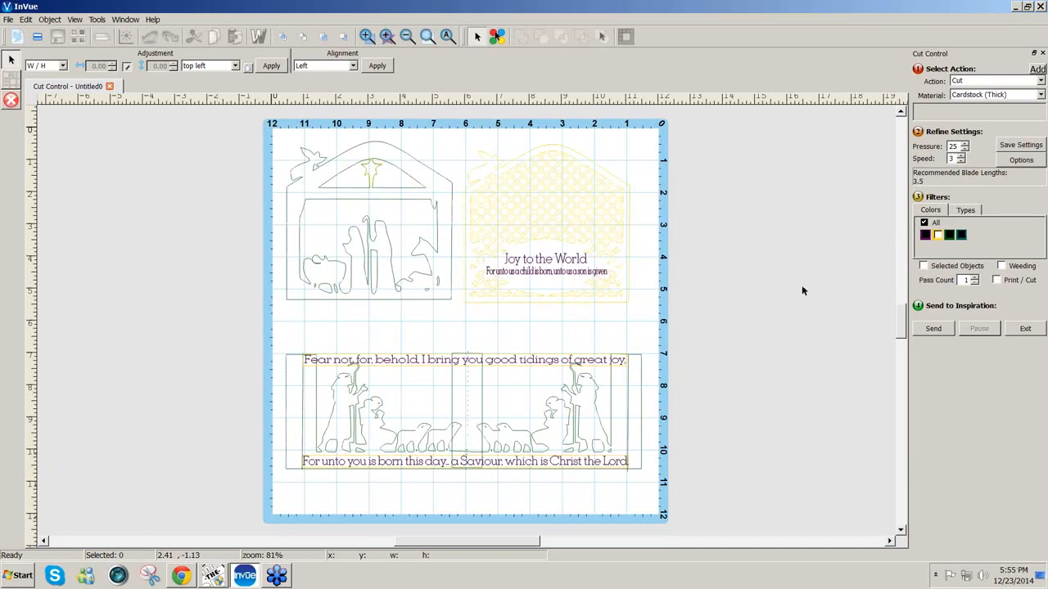
left_click(628, 433)
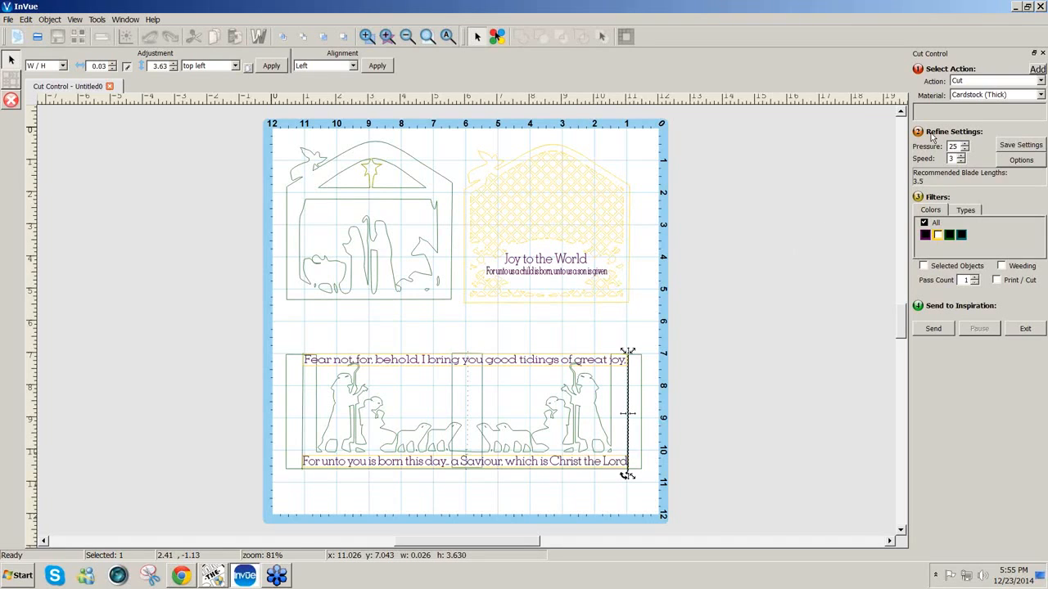
left_click(1041, 81)
left_click(1042, 80)
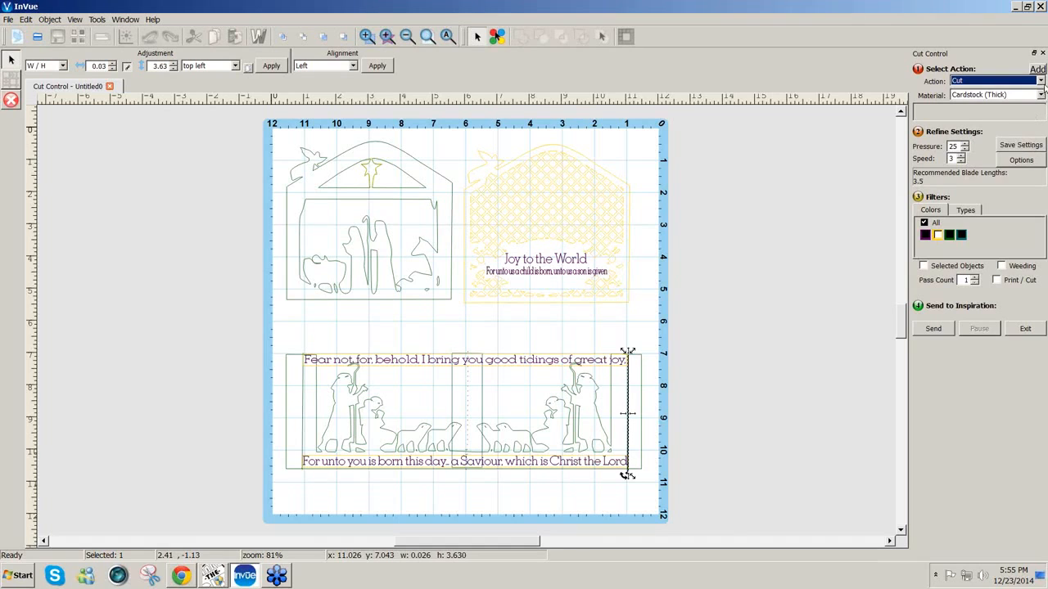
left_click(1042, 81)
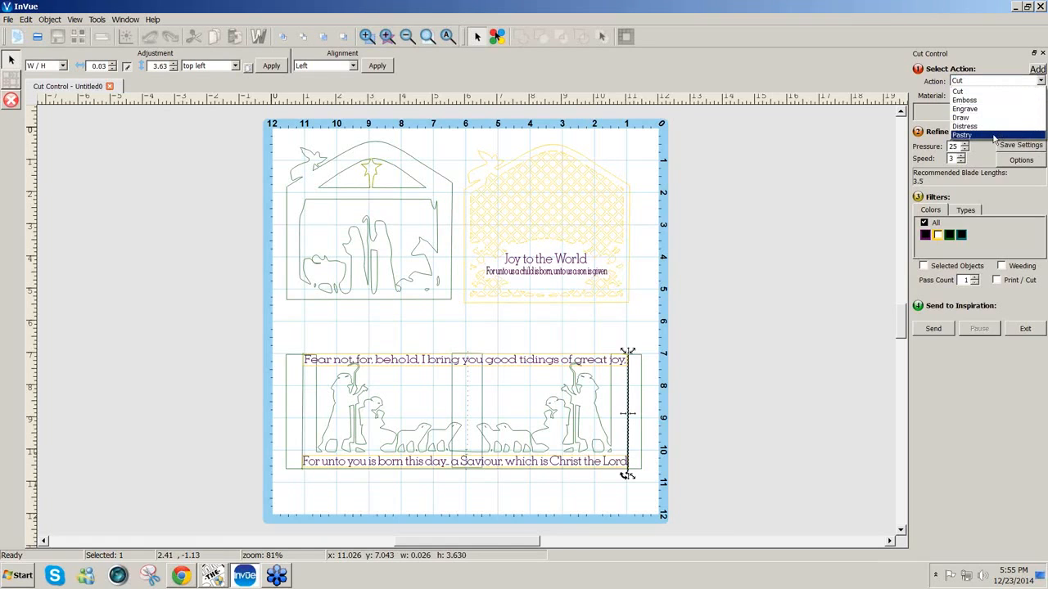
left_click(1009, 78)
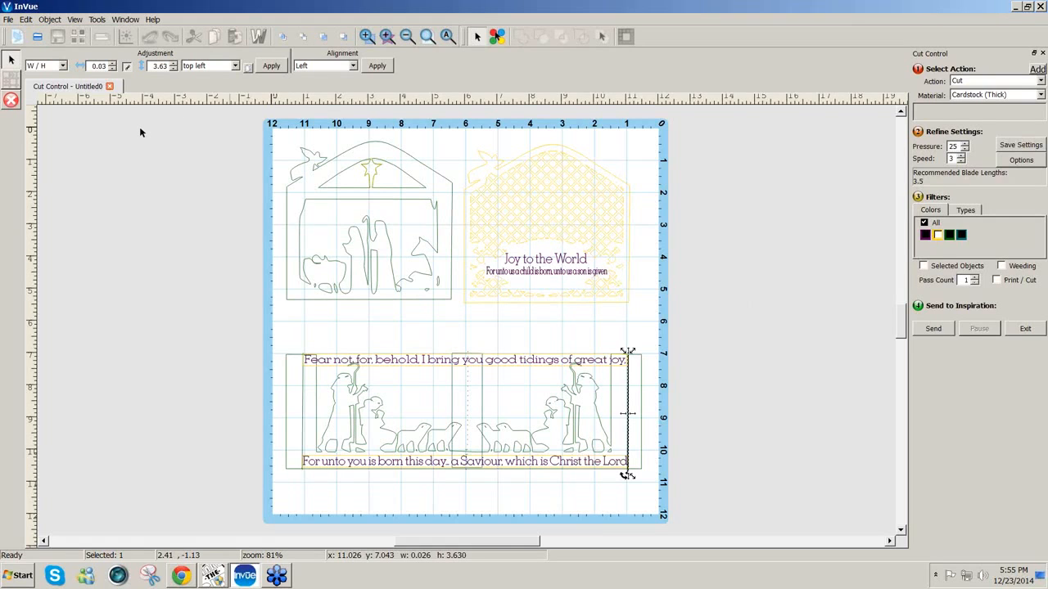
- Add the left and centre fold lines of the shepherd panel to the selection, and clear the selection
left_click(302, 439, "shift")
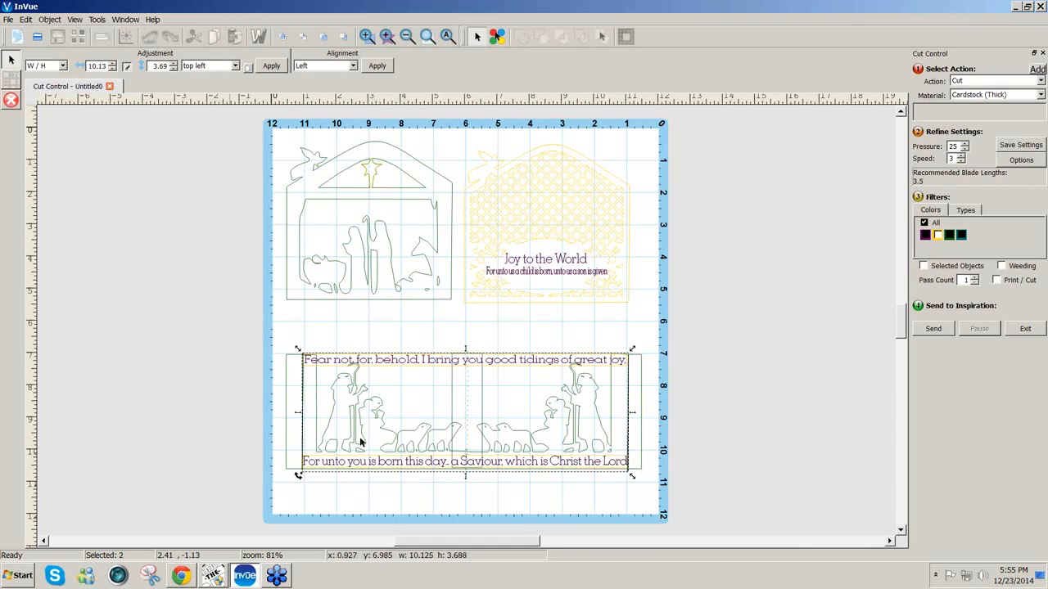
left_click(467, 439, "shift")
left_click(741, 351)
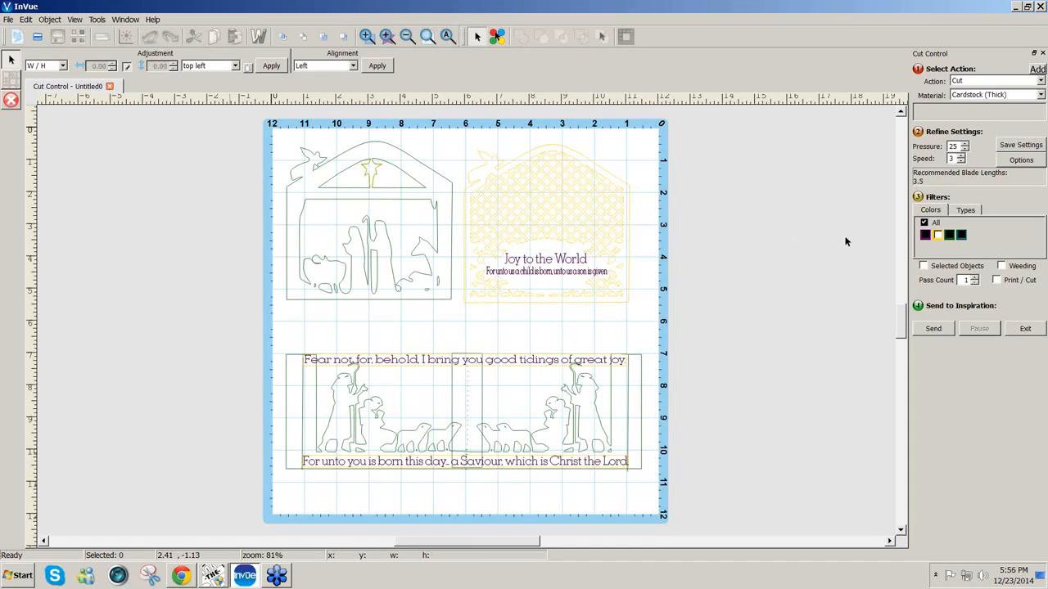
- Look over the cut options and the line-type filter without changing them, and exit Cut Control to return to design mode
left_click(1026, 160)
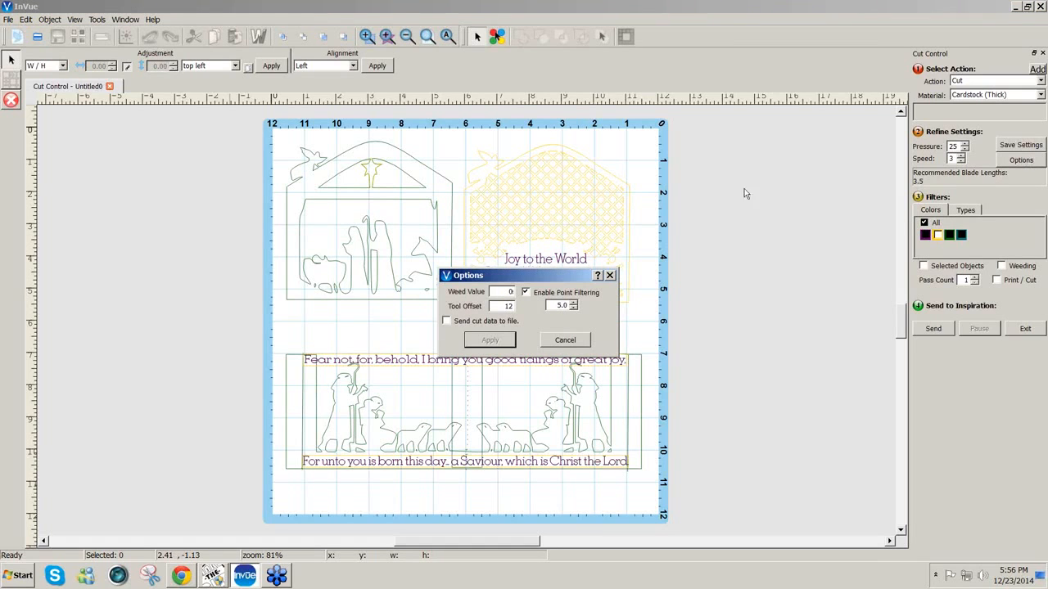
left_click(609, 277)
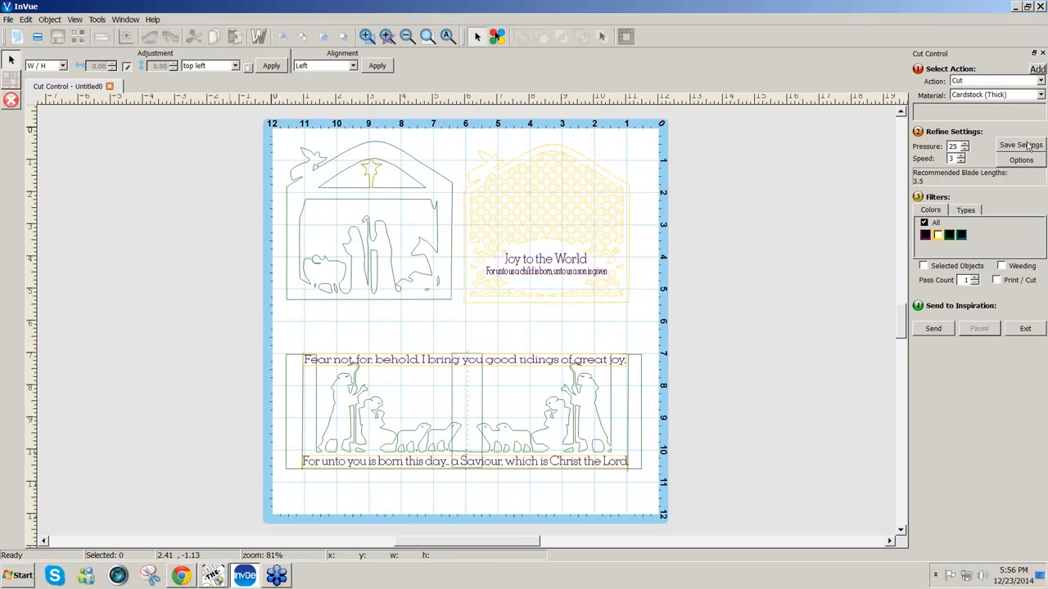
left_click(966, 211)
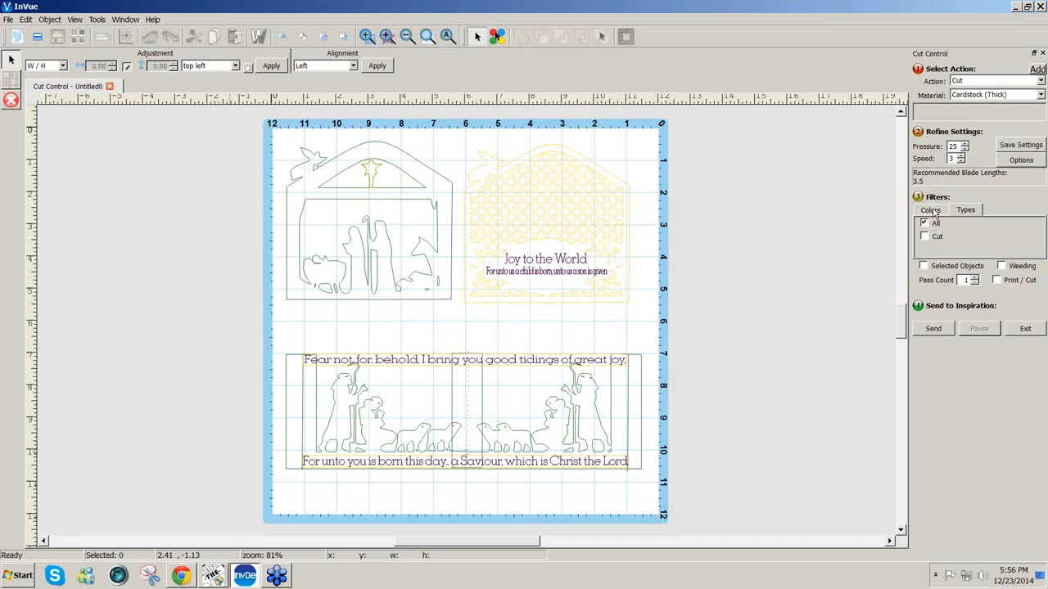
left_click(924, 236)
left_click(930, 211)
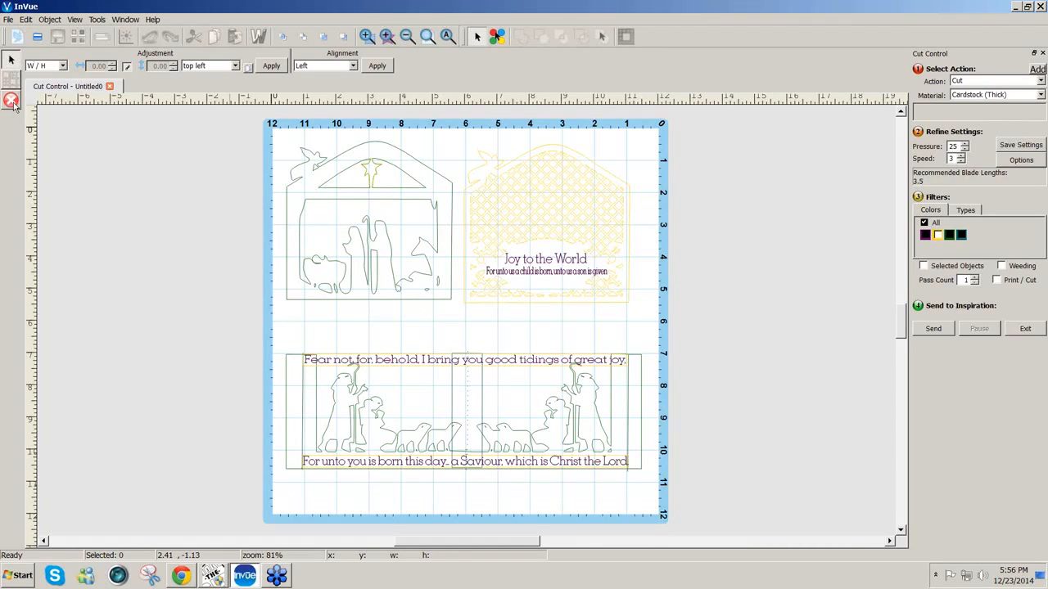
left_click(1024, 328)
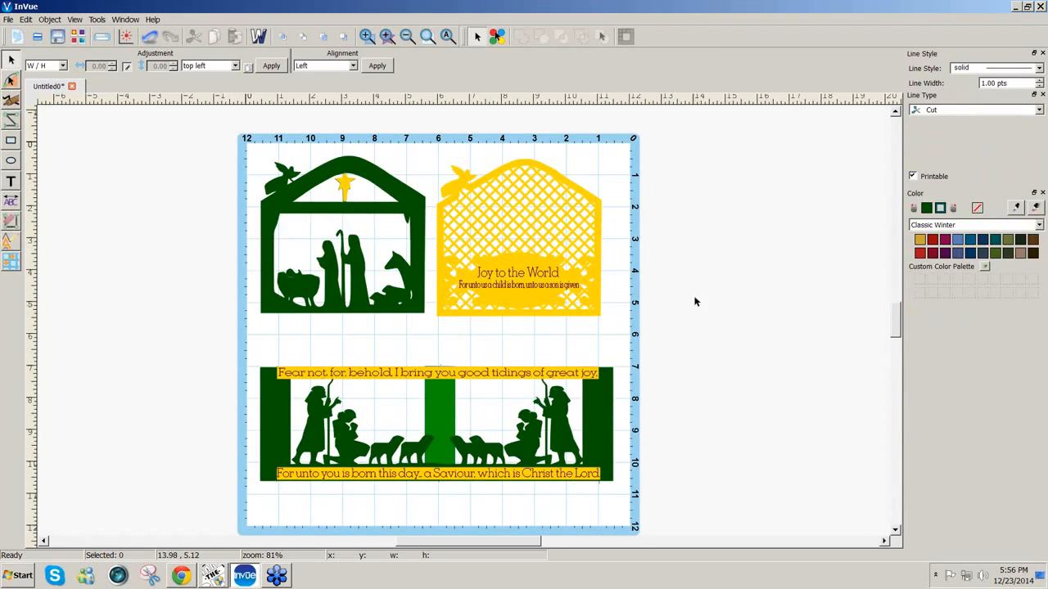
- Try to select only the right fold line of the shepherd panel in the filled view
left_click(599, 471)
left_click_drag(604, 493, 590, 357)
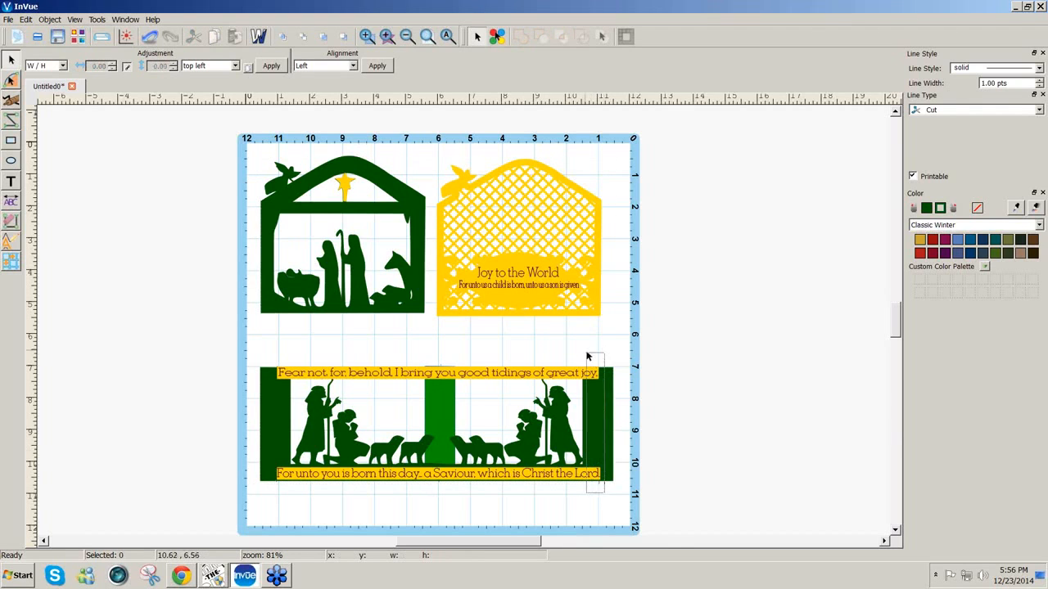
left_click(268, 394)
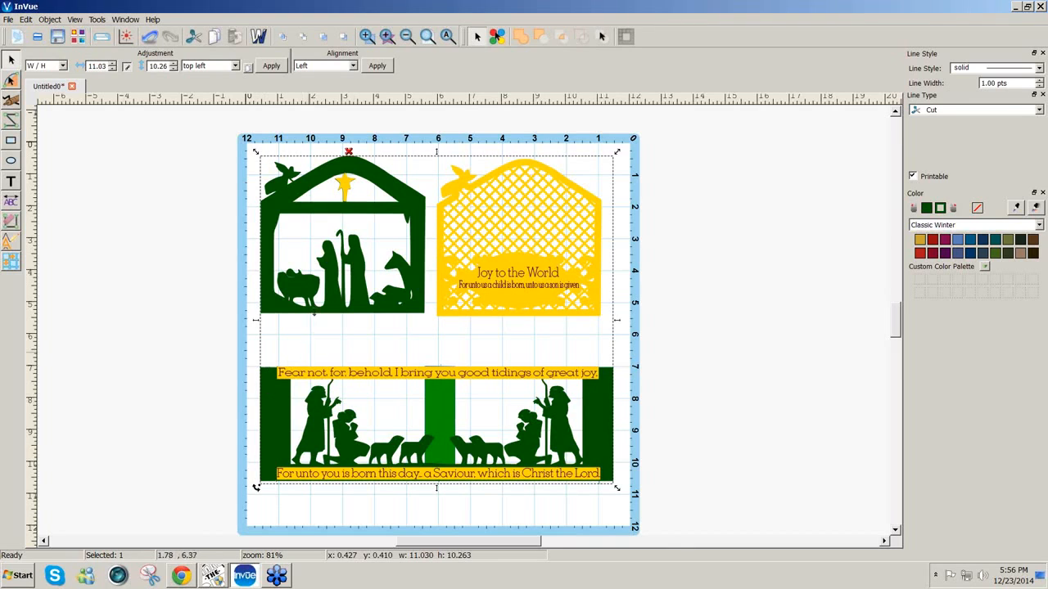
left_click(350, 153)
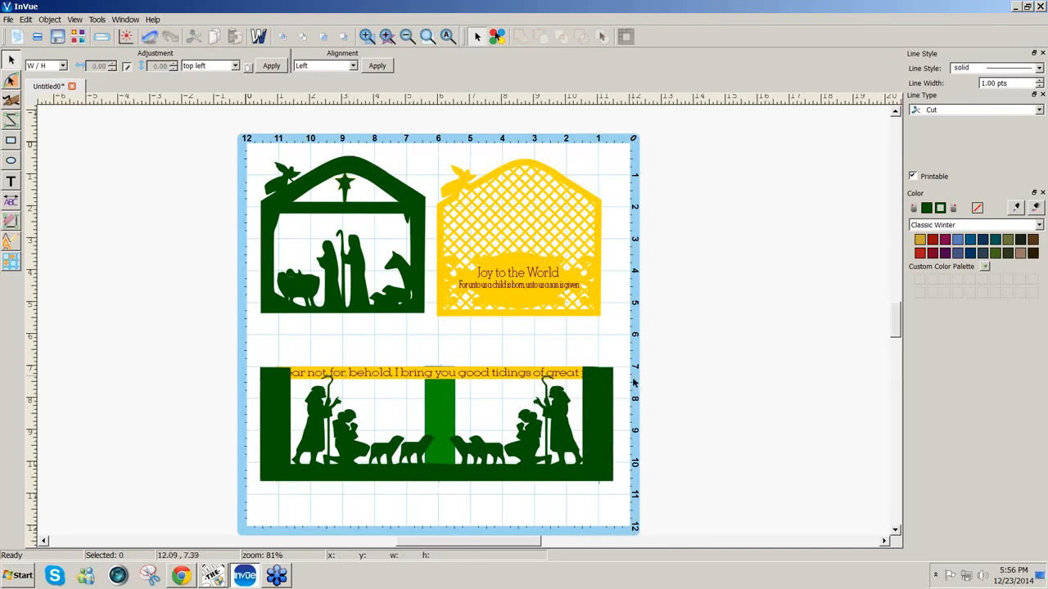
mouse_move(620, 501)
left_mouse_down()
mouse_move(595, 344)
mouse_move(605, 525)
mouse_move(609, 483)
left_mouse_up()
left_click(605, 481)
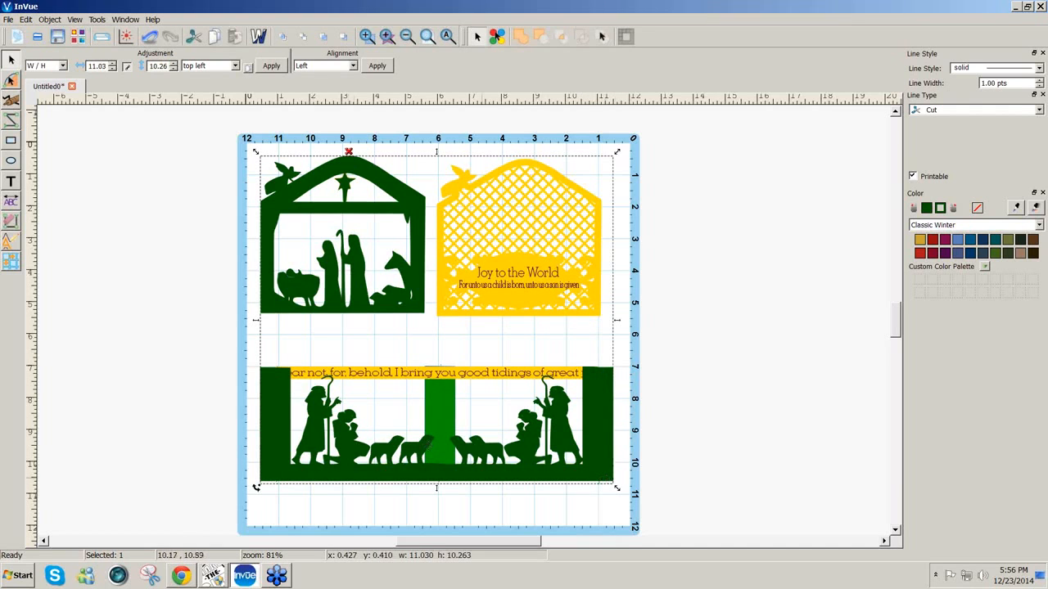
- Switch the design to wireframe display and clear the selection of the large dark green shape
left_click(75, 19)
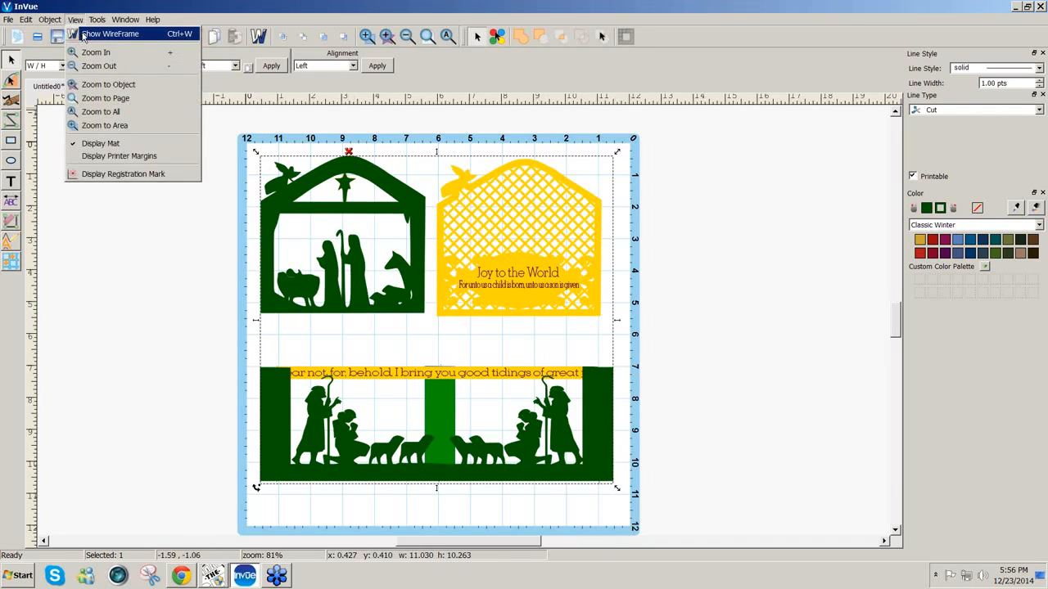
left_click(83, 36)
left_click(669, 377)
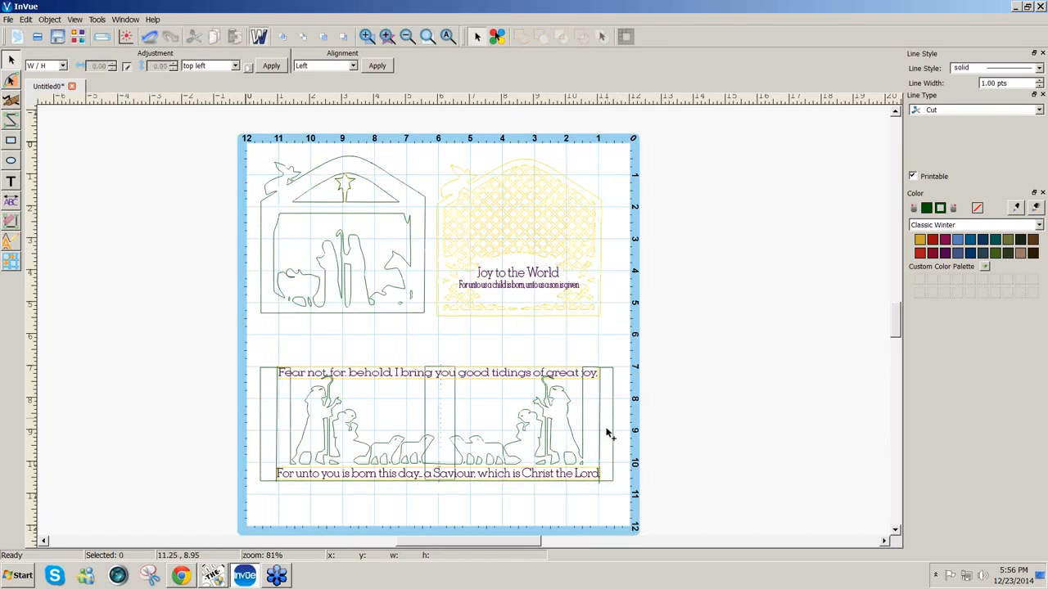
left_click(599, 435)
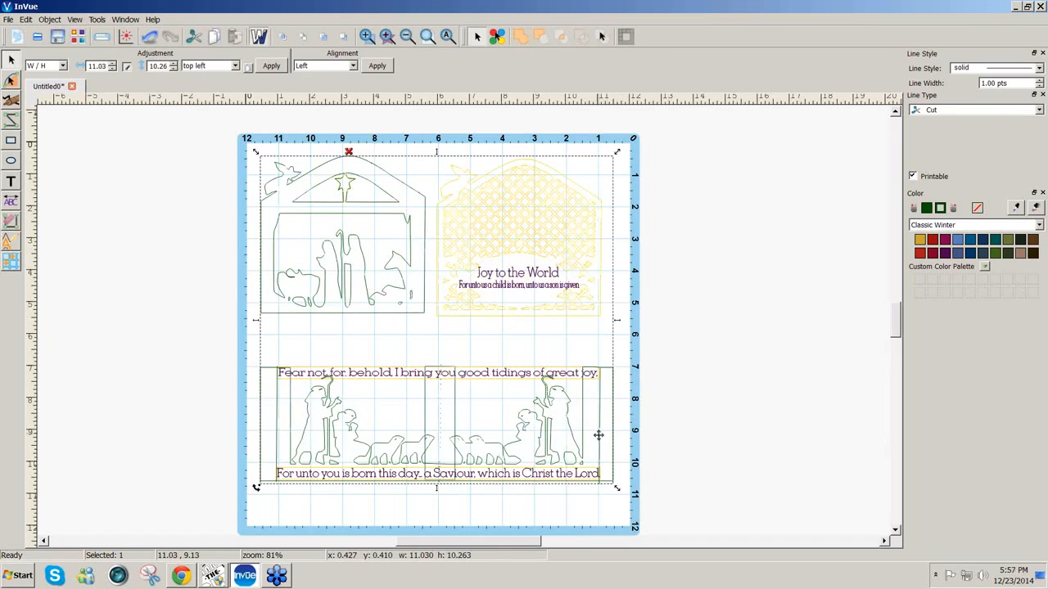
left_click(350, 152)
- Select the right fold line of the shepherd panel and set its line style to dash 2
left_click_drag(609, 503, 588, 363)
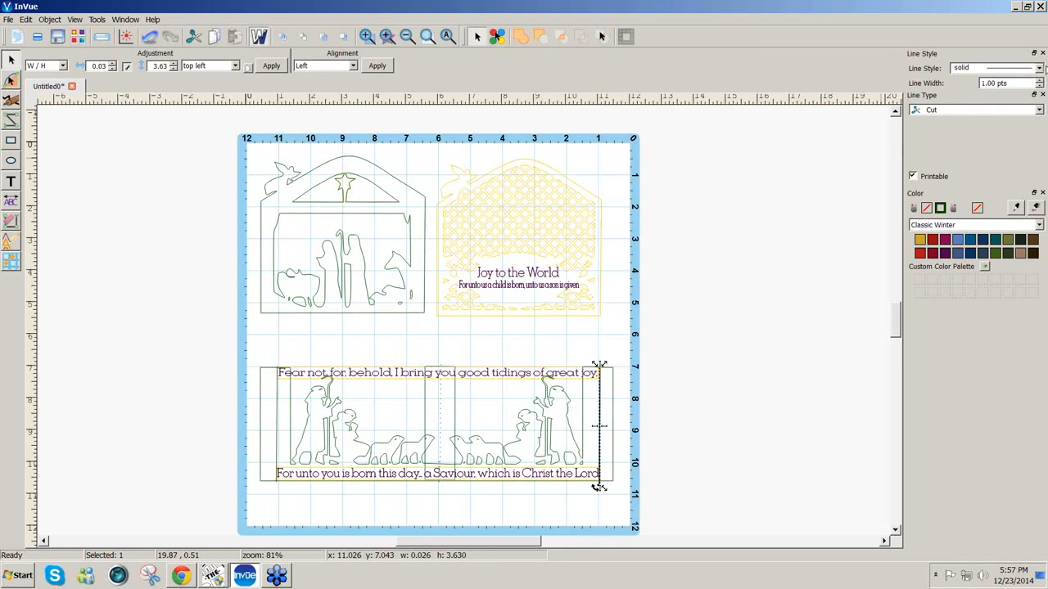
left_click(1042, 70)
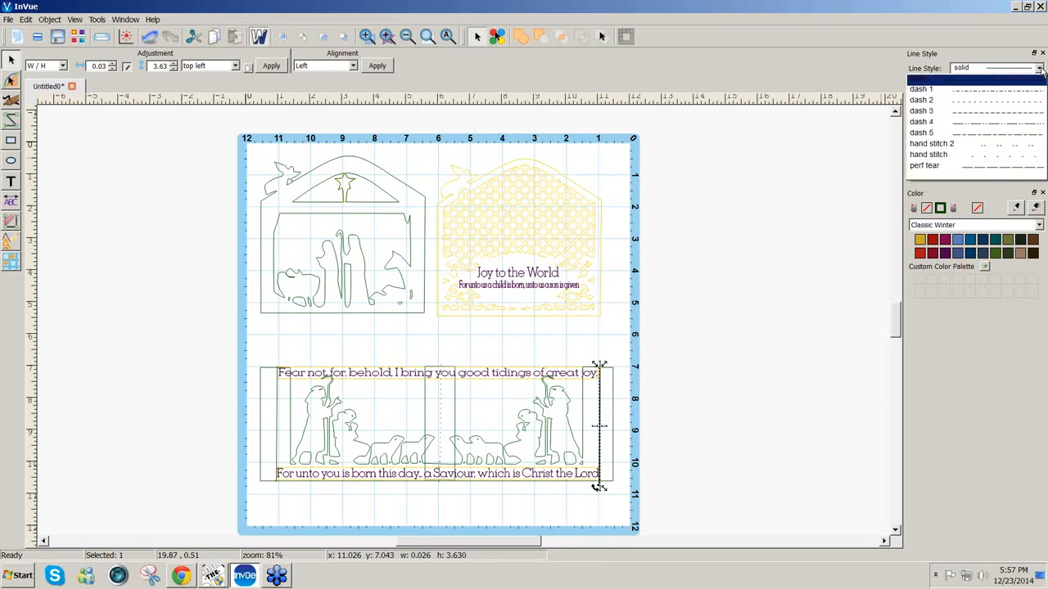
left_click(1002, 102)
left_click(799, 238)
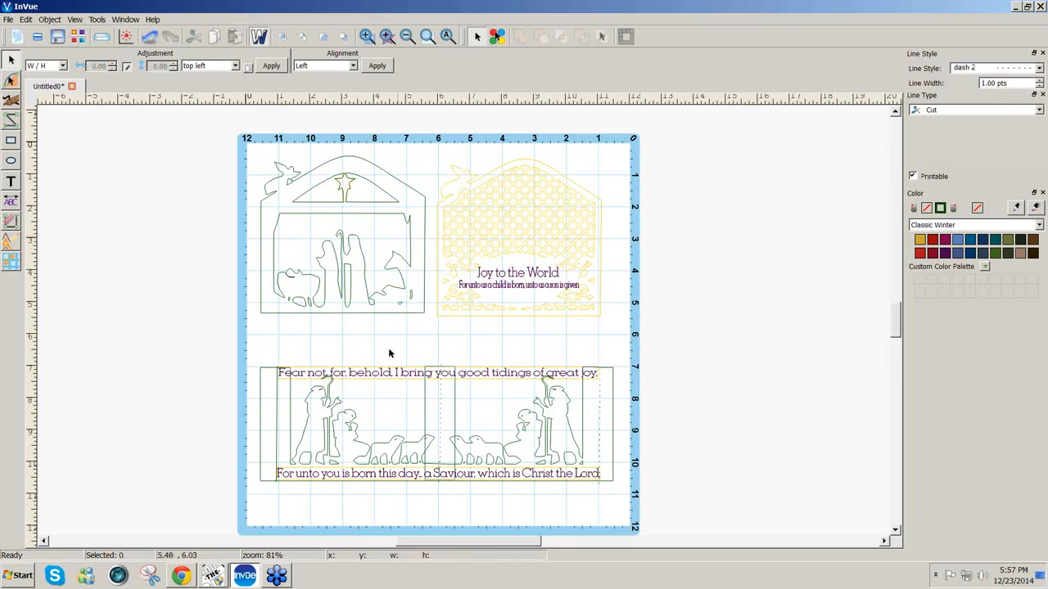
- Set the left fold line's style to dash 2 and its line colour to the Classic Winter red (R172 G24 B24)
left_click(278, 475)
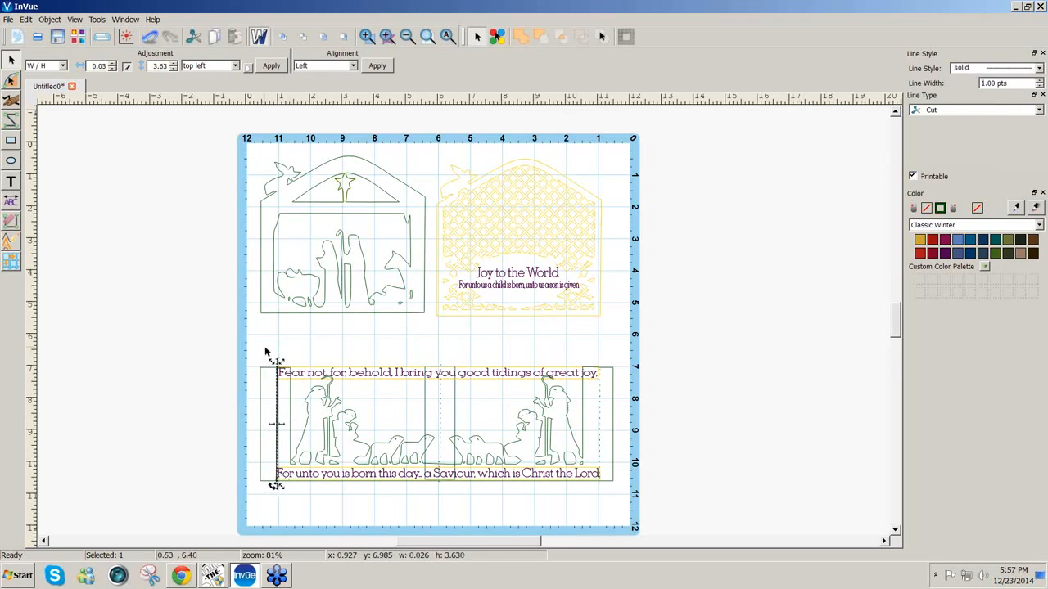
left_click(1041, 69)
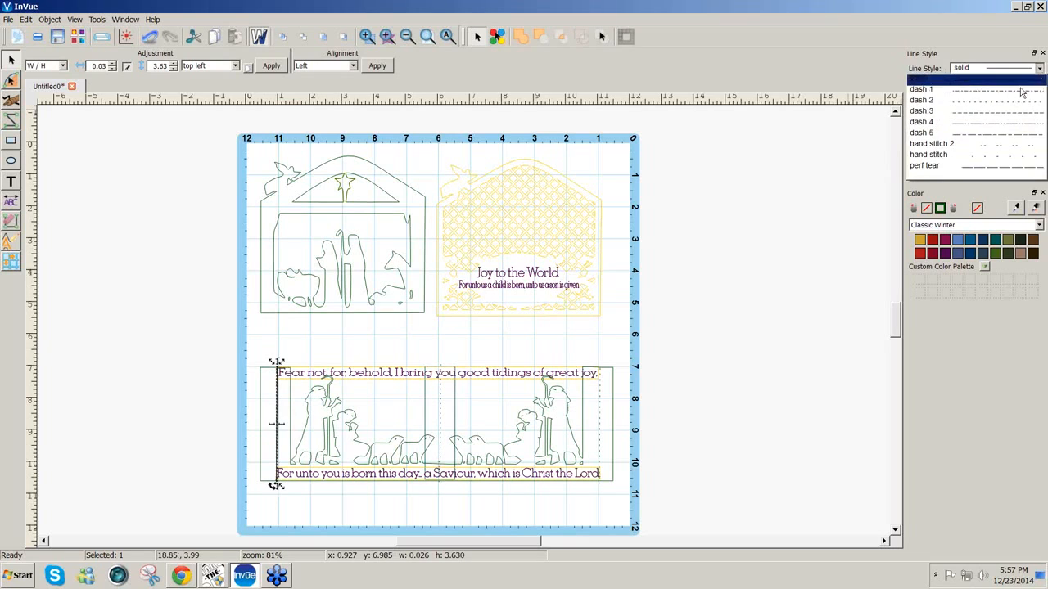
left_click(1019, 103)
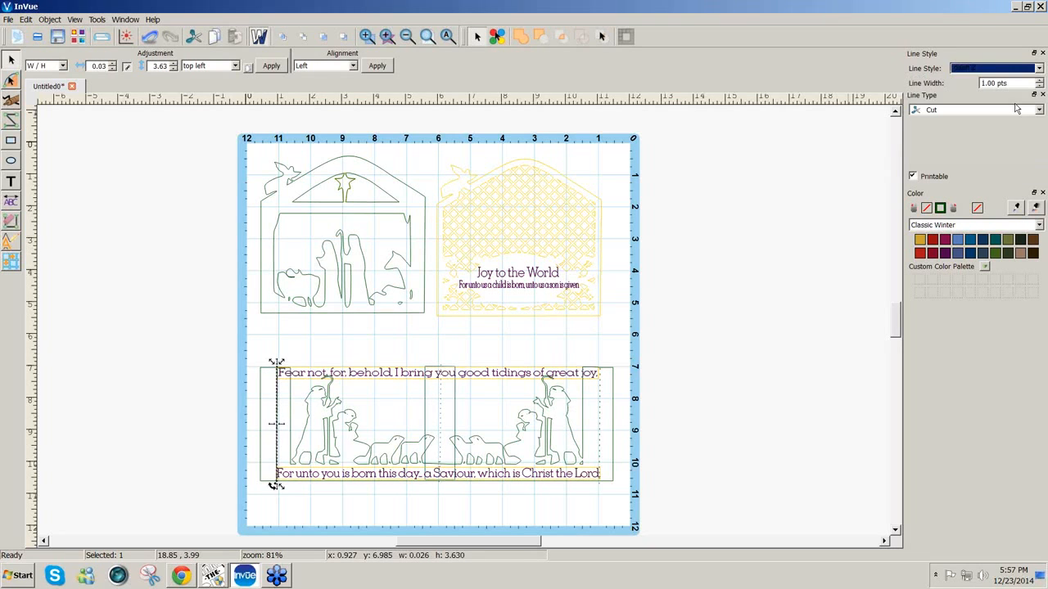
left_click(917, 256)
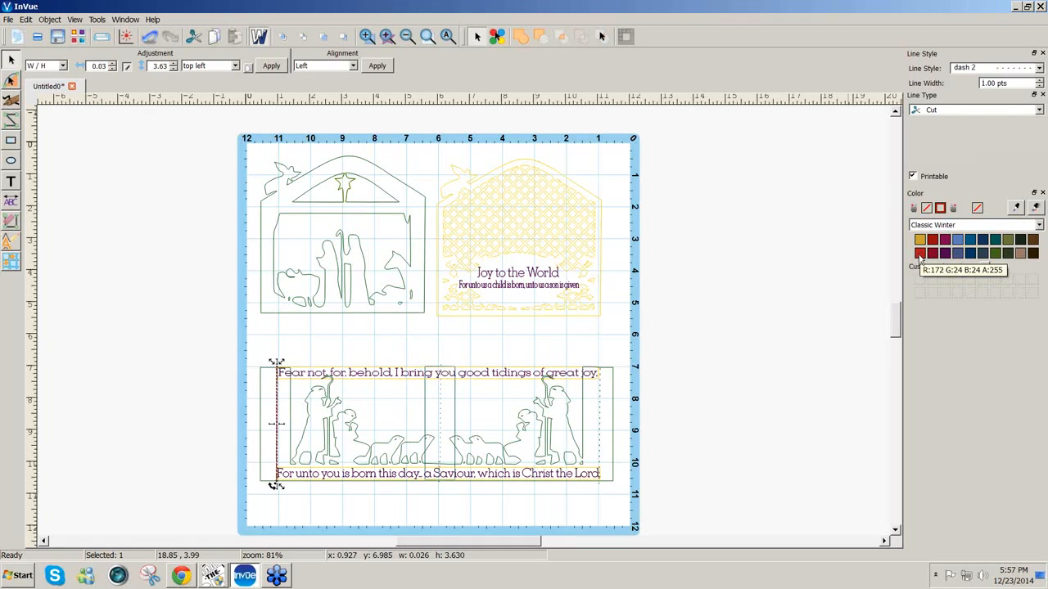
- Give the right fold line and the centre dashed fold line the same red line colour
left_click_drag(604, 503, 595, 360)
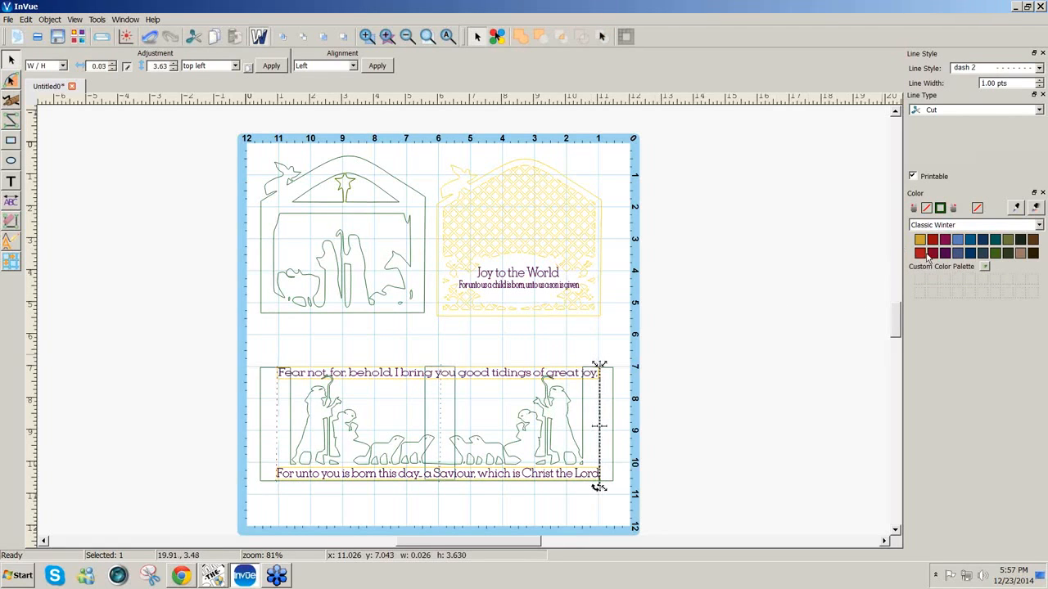
left_click(796, 306)
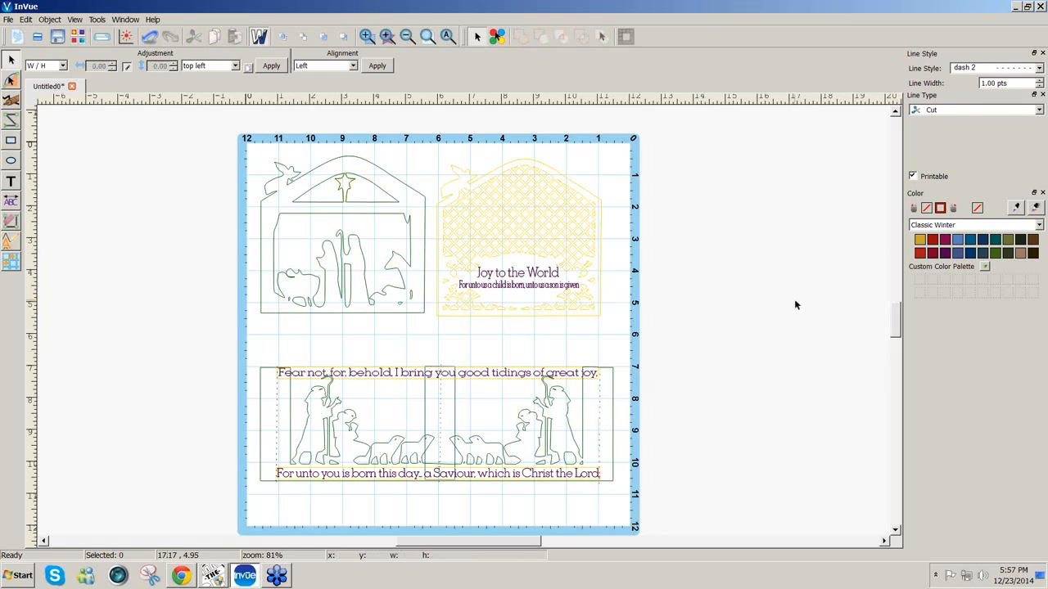
left_click(442, 456)
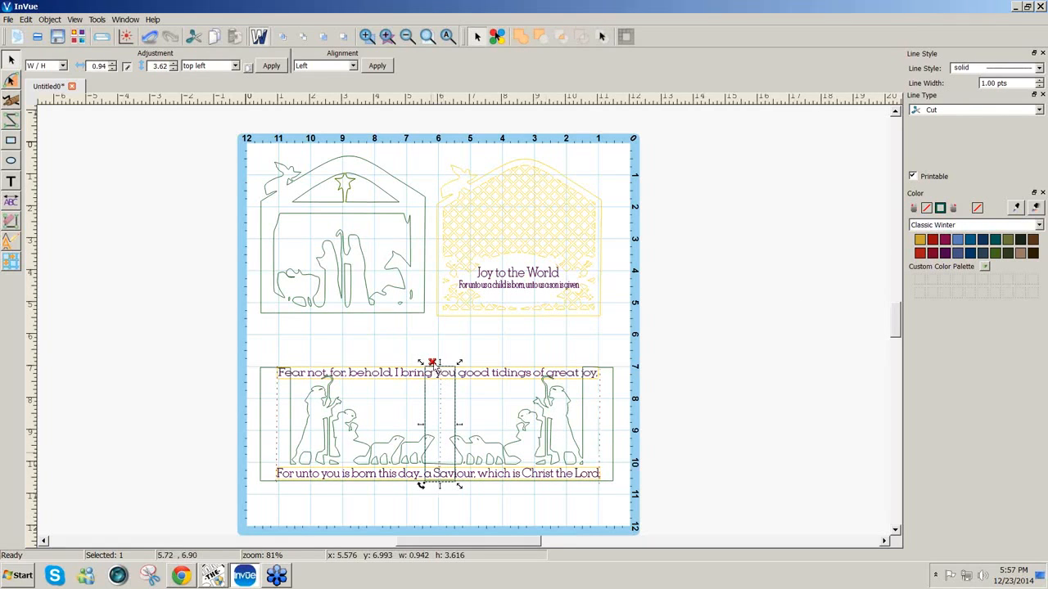
left_click(436, 499)
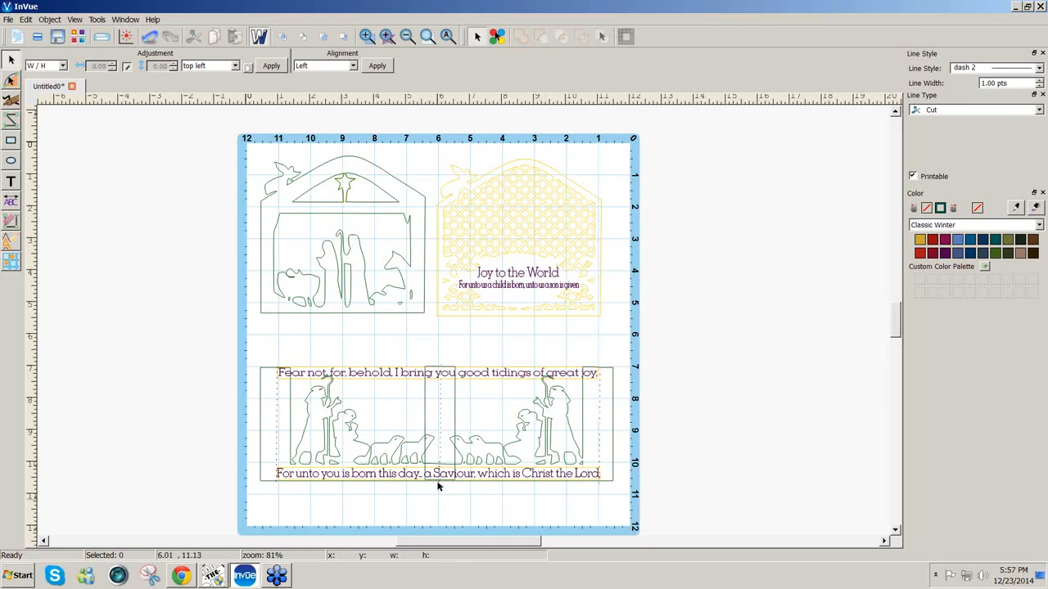
left_click(442, 432)
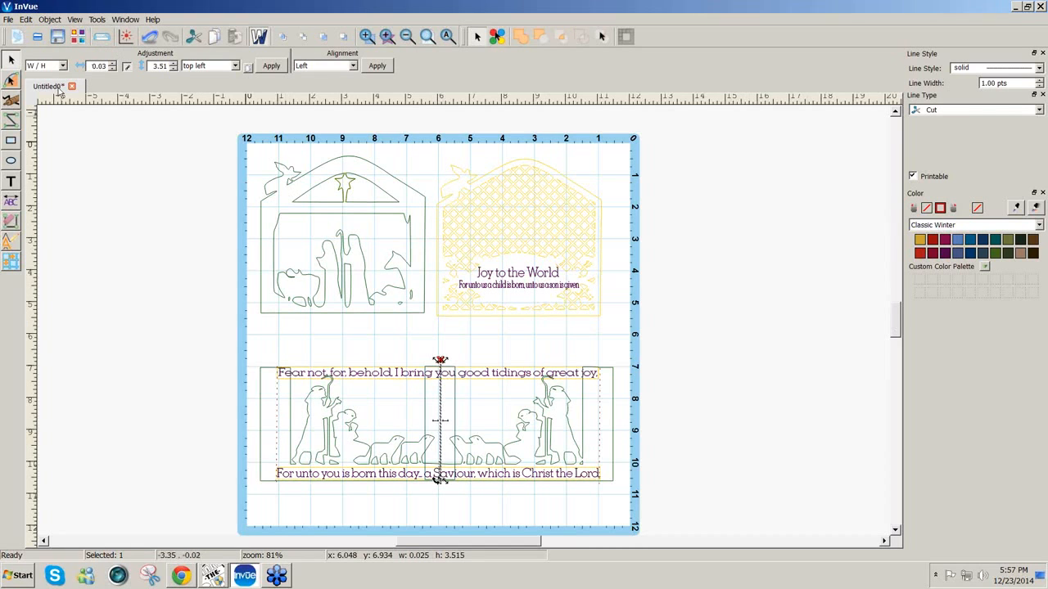
- Reopen Cut Control and filter the cut to the red fold lines with the dark green paths, and to the red fold lines alone
left_click(101, 37)
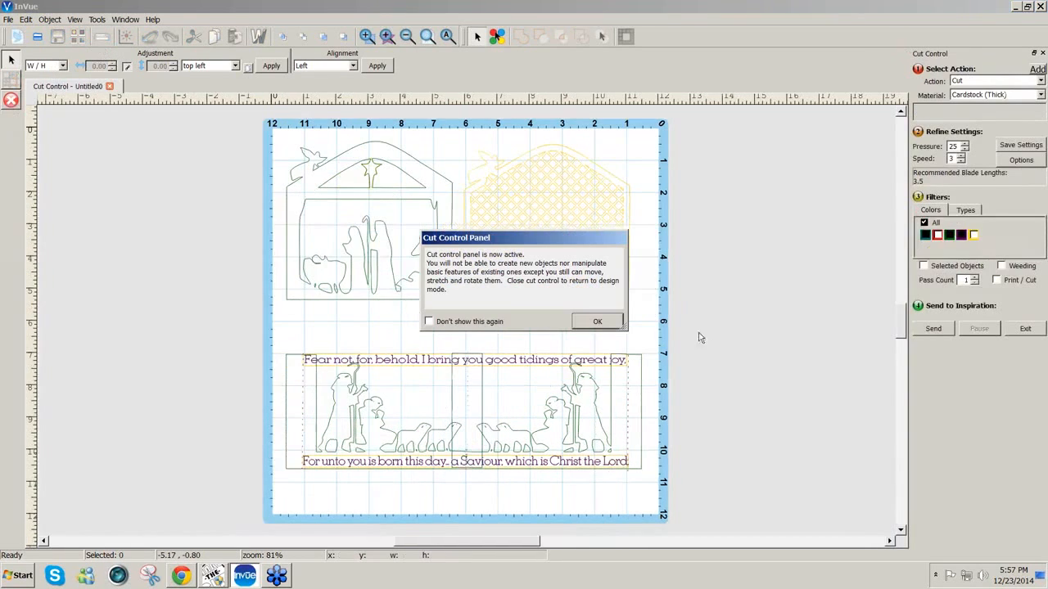
left_click(596, 321)
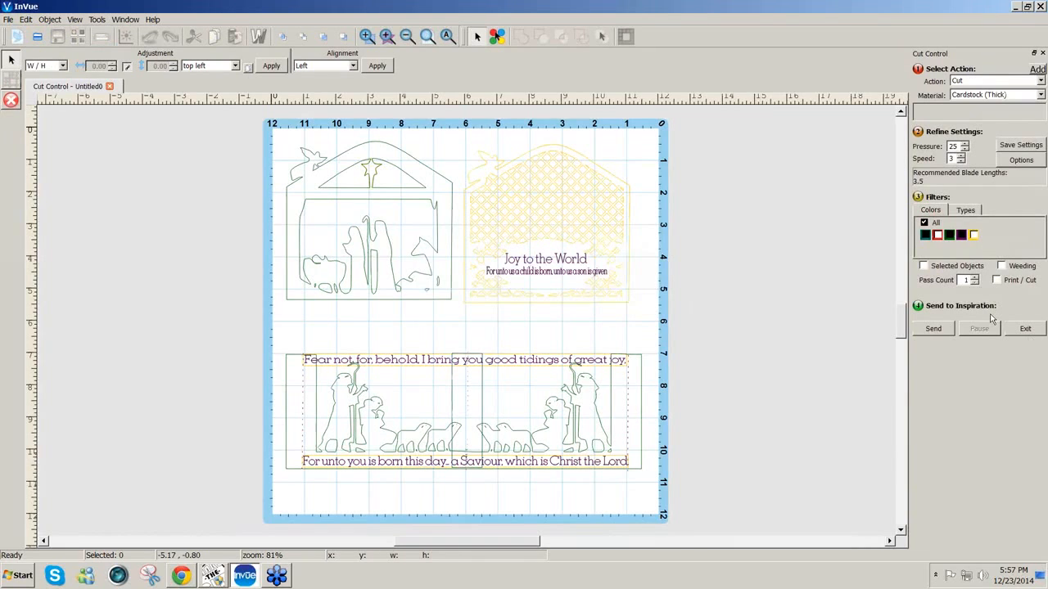
left_click(938, 235)
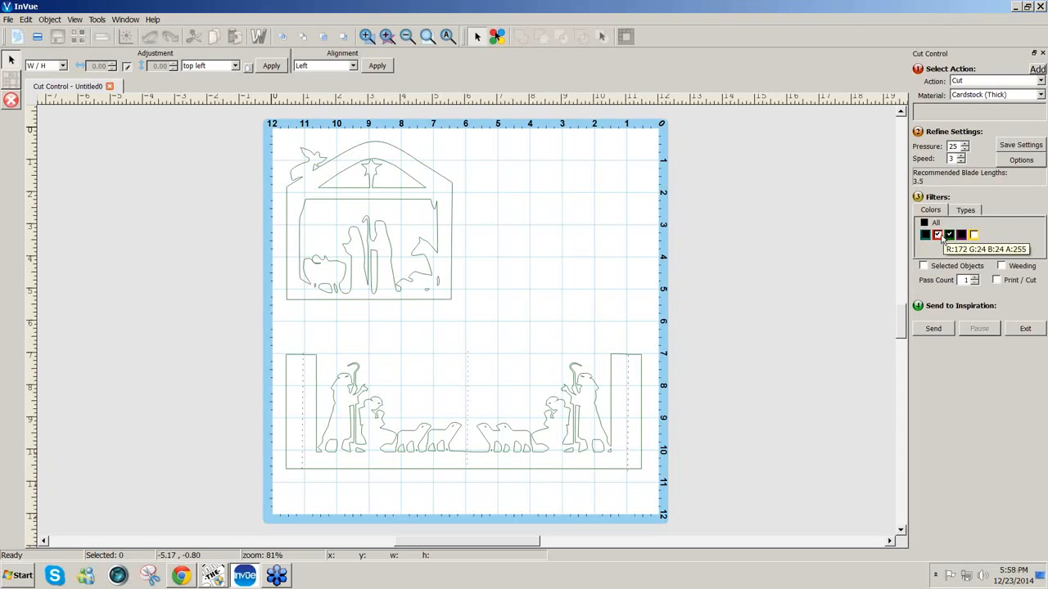
left_click(948, 236)
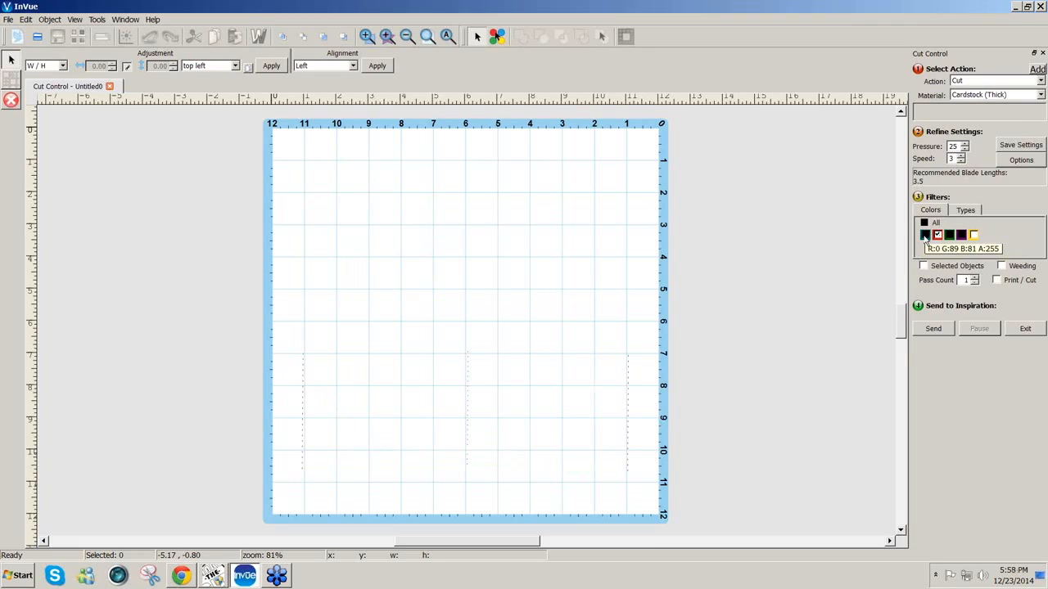
- Add the teal centre panel outline (R0 G89 B81) to the cut filter, then exit Cut Control and show the card with filled shapes
left_click(925, 236)
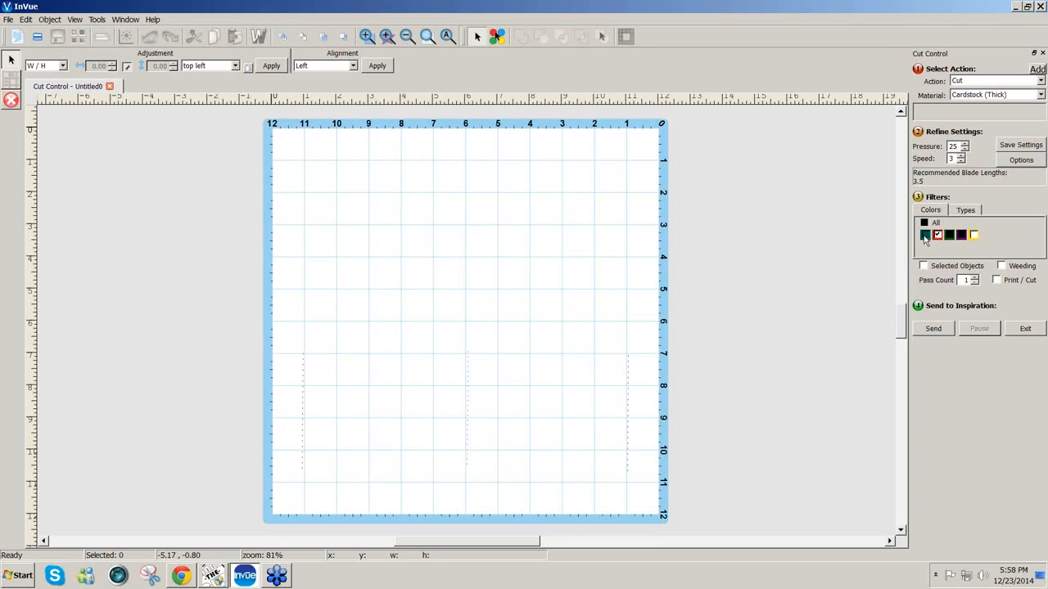
left_click(1024, 330)
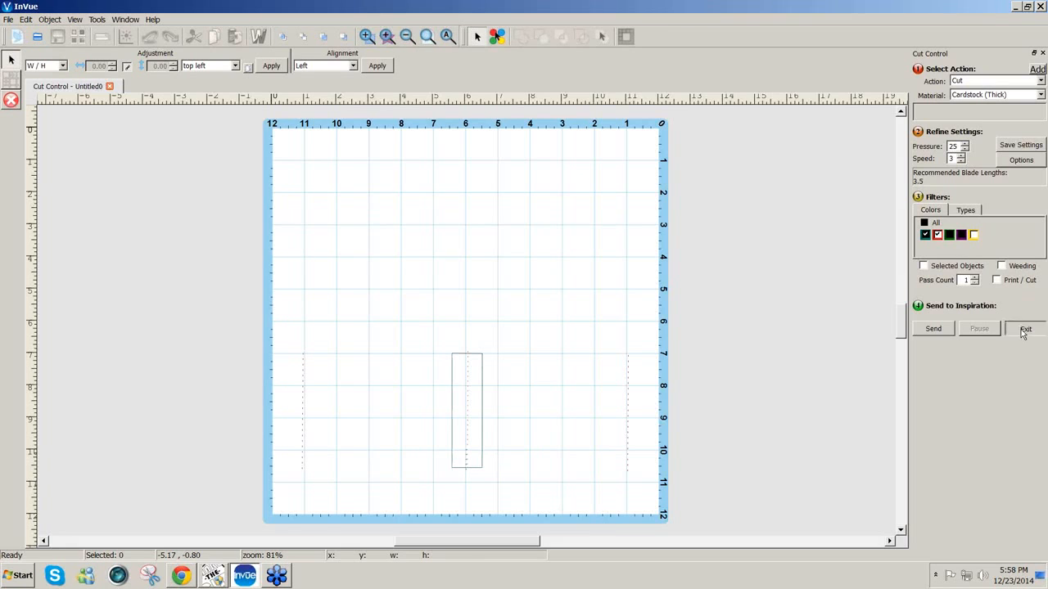
left_click(75, 19)
left_click(107, 33)
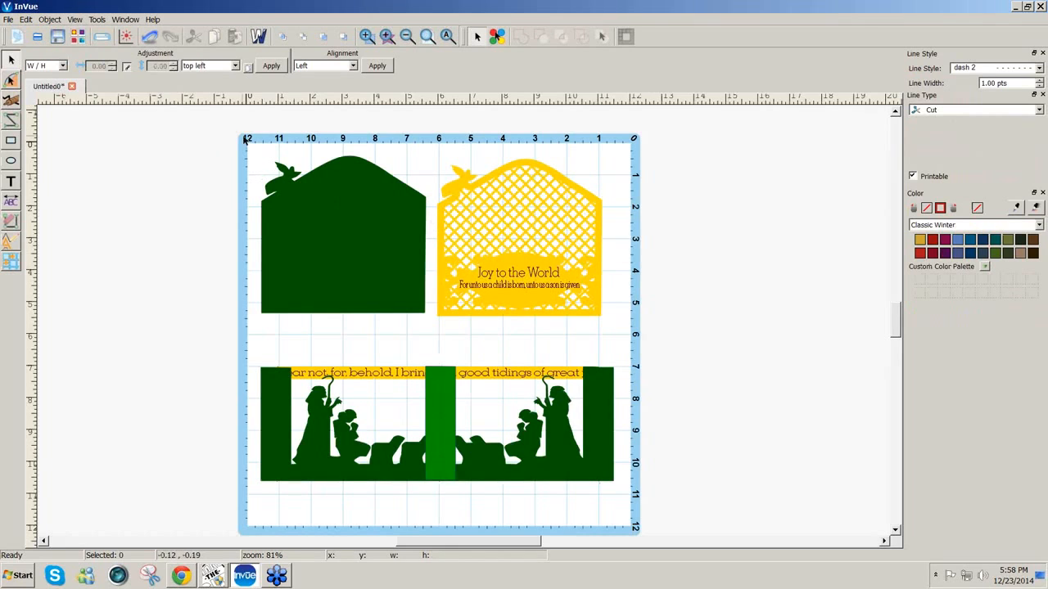
- Select all pieces of the dark green stable panel and look at the grouping and arranging commands available for them
left_click_drag(245, 140, 438, 349)
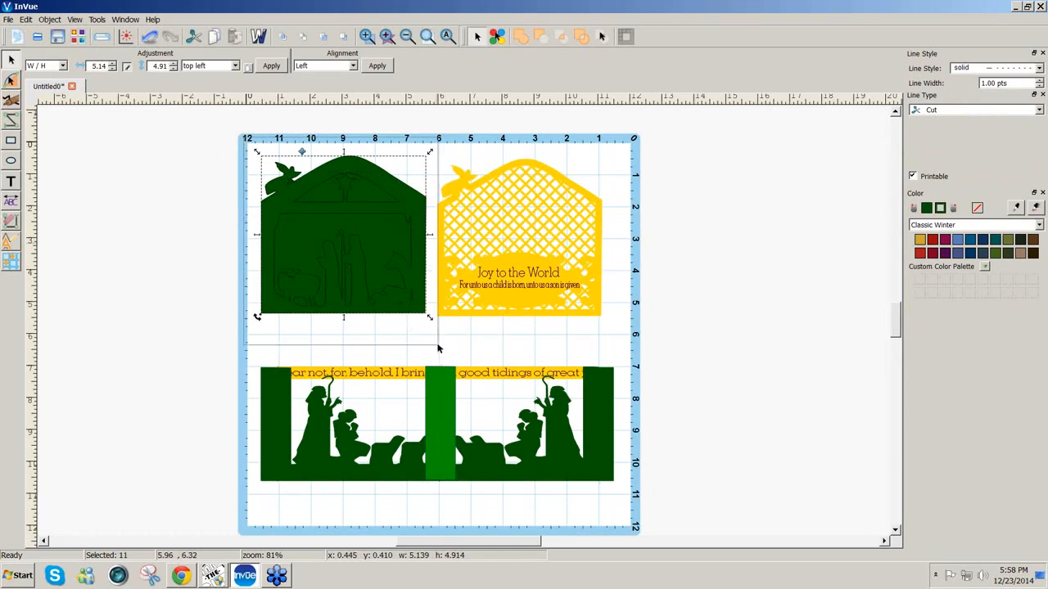
right_click(319, 262)
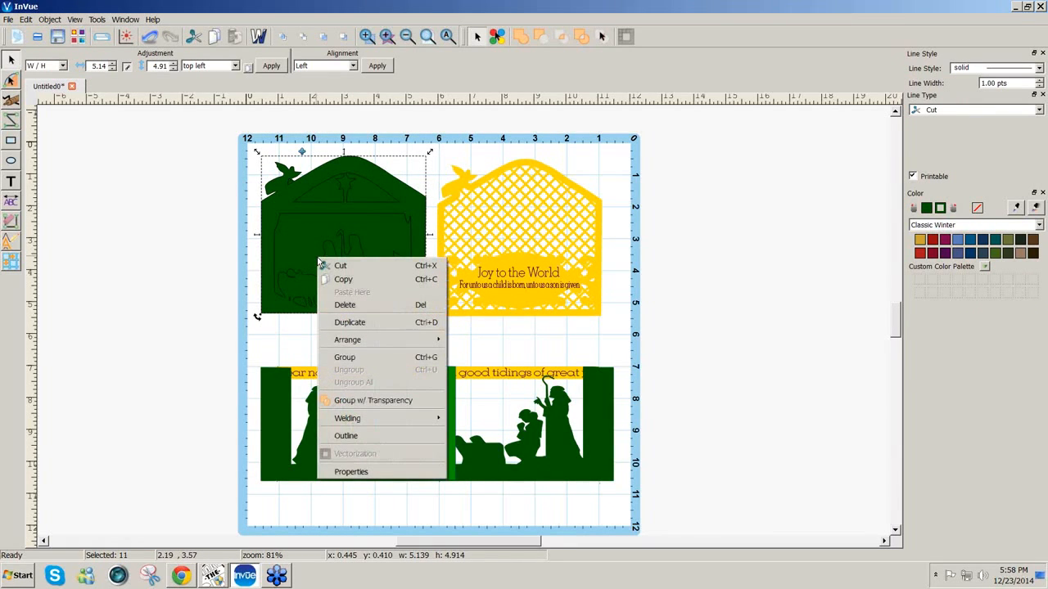
left_click(709, 328)
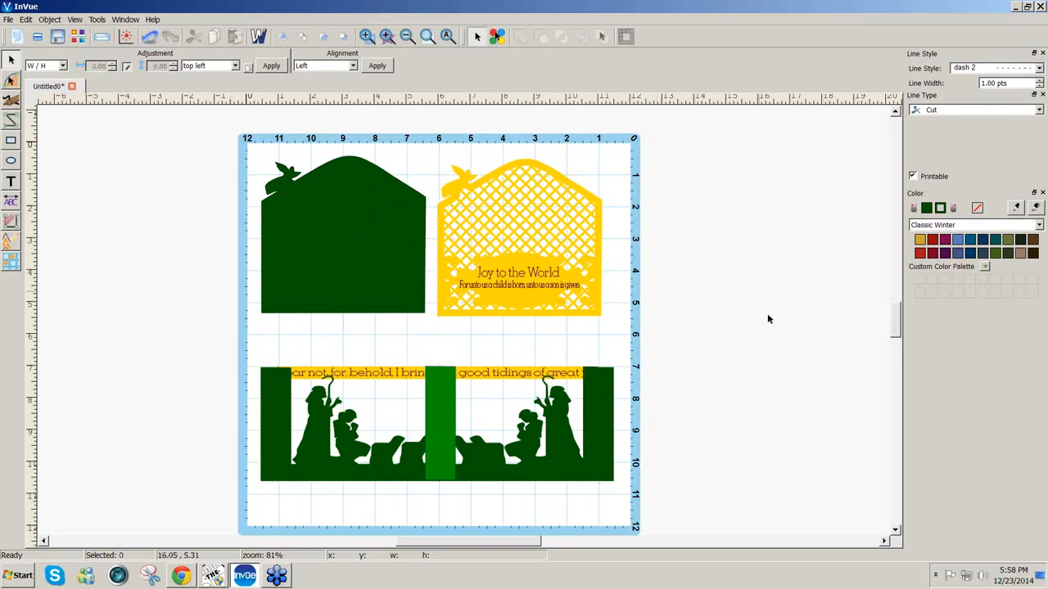
scroll(895, 330, "down", 2)
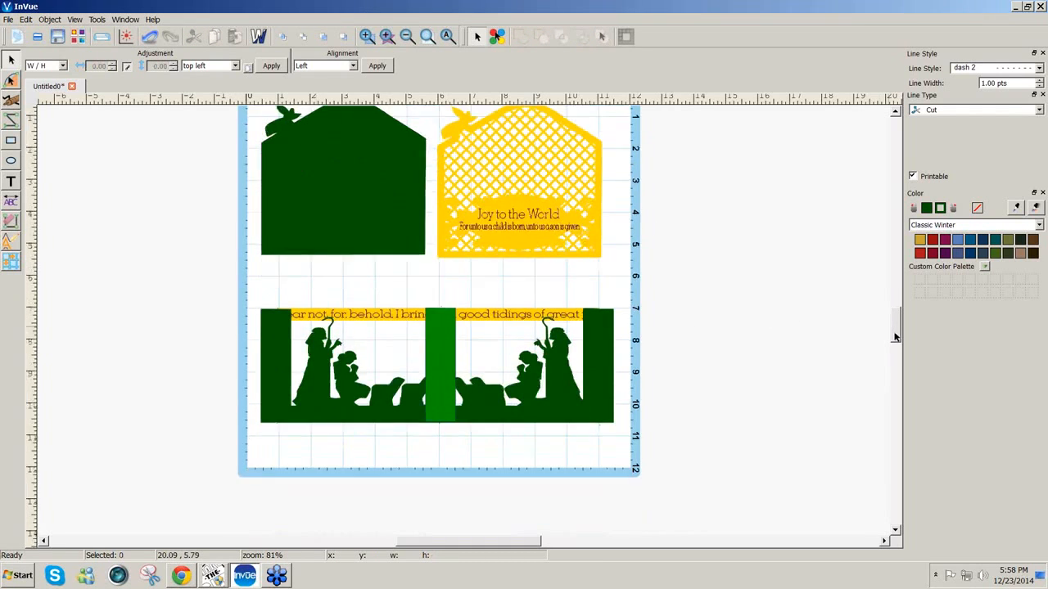
scroll(895, 331, "up", 1)
scroll(895, 332, "up", 2)
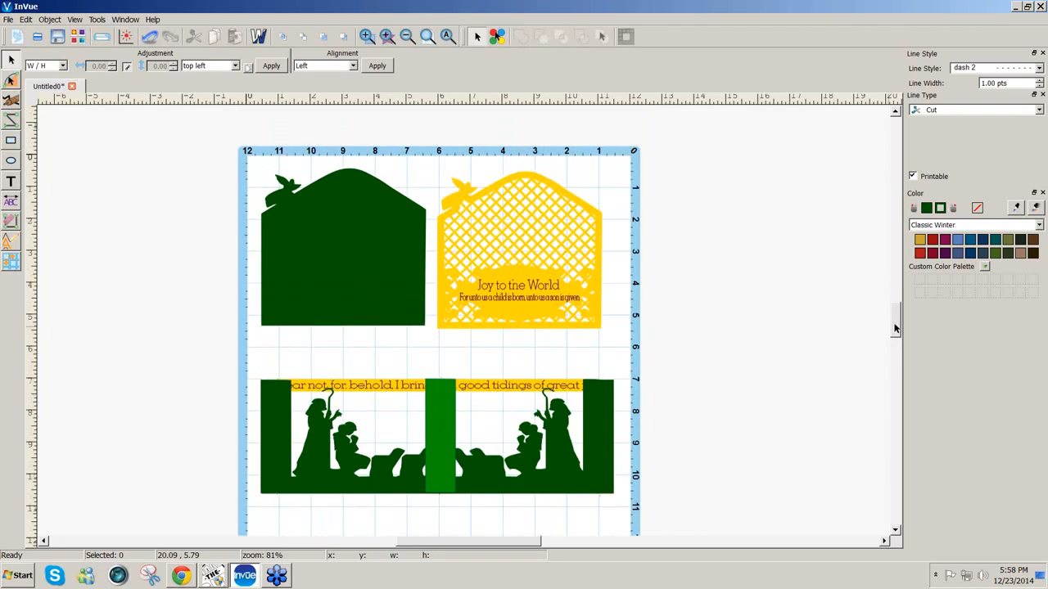
scroll(896, 328, "down", 2)
scroll(895, 331, "up", 1)
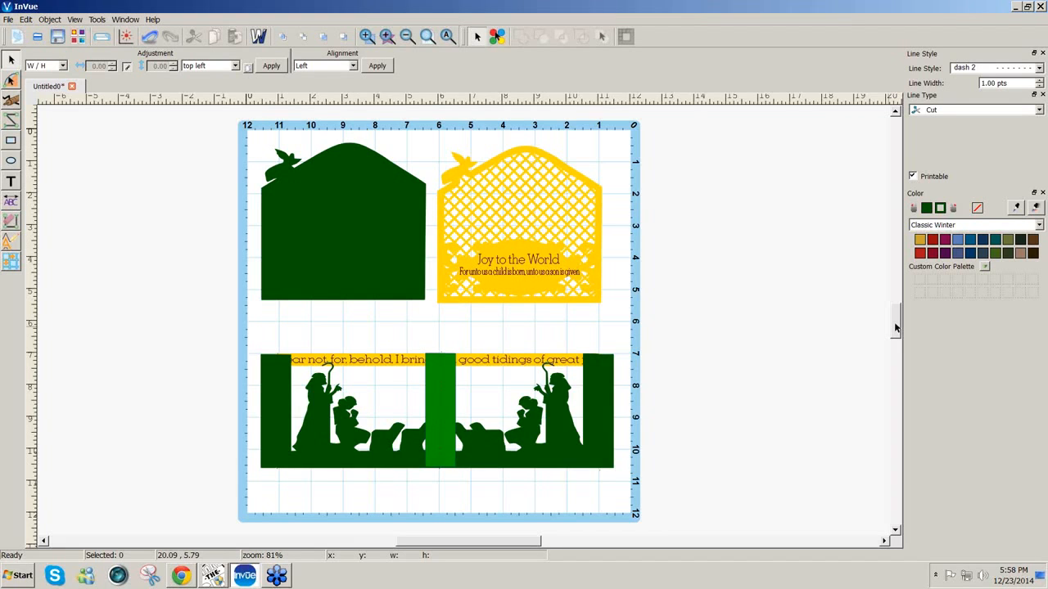
mouse_move(896, 327)
left_mouse_down()
mouse_move(898, 316)
mouse_move(895, 325)
left_mouse_up()
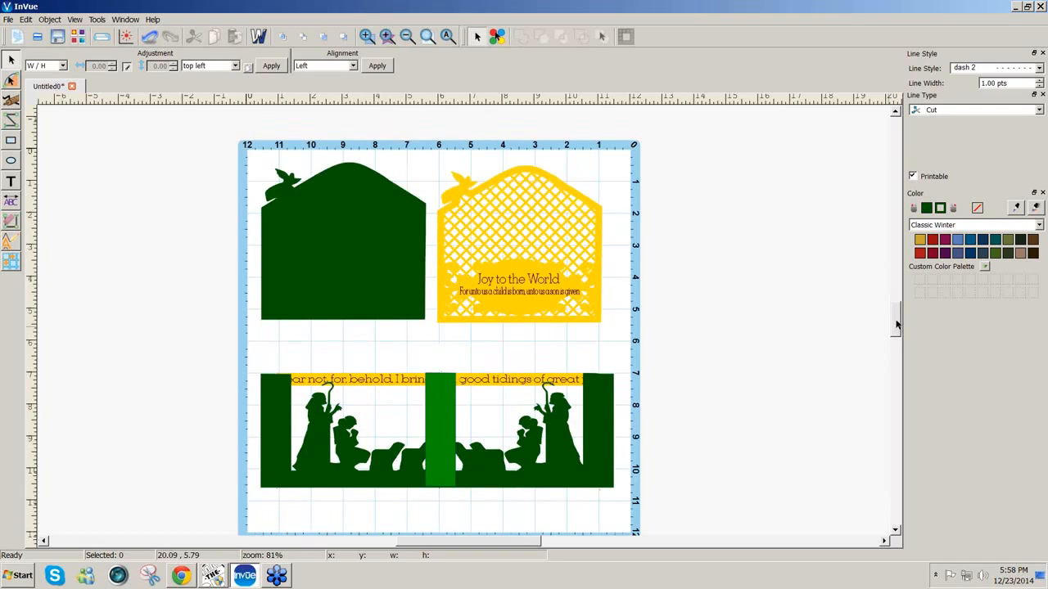